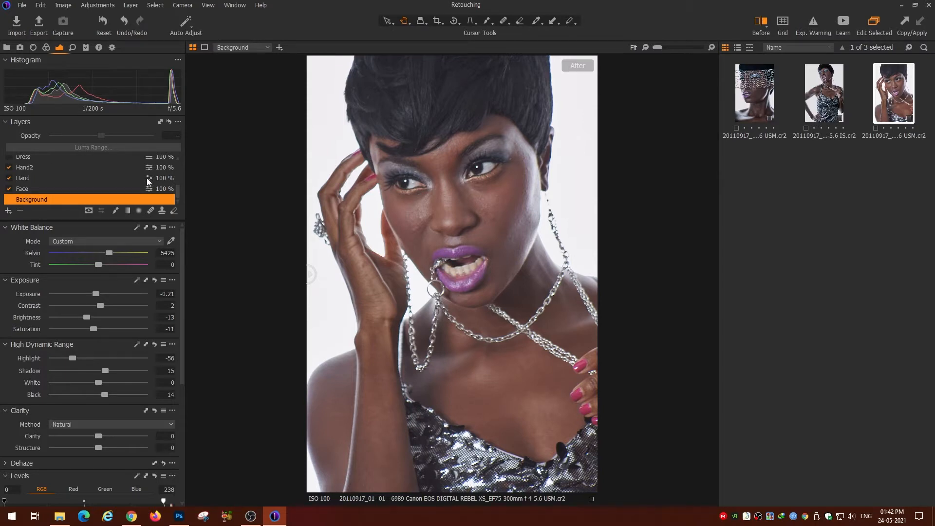
- Turn on the Dress, Hair and Nails adjustment layers of the portrait
scroll(176, 195, "up", 4)
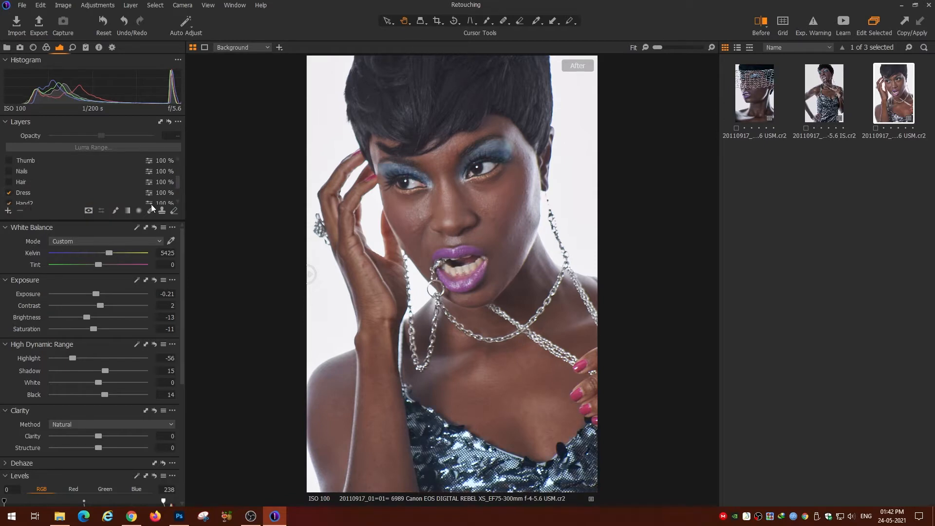
left_click(8, 182)
left_click(7, 172)
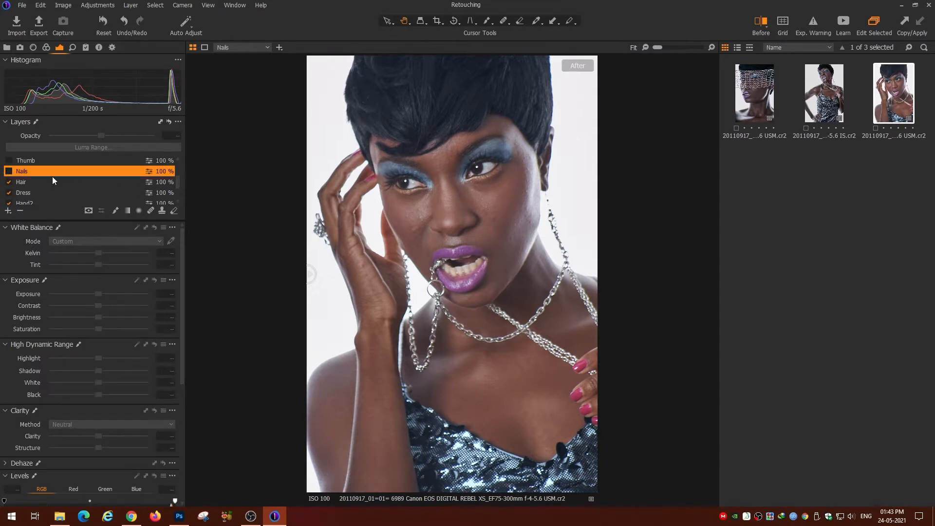
left_click(9, 172)
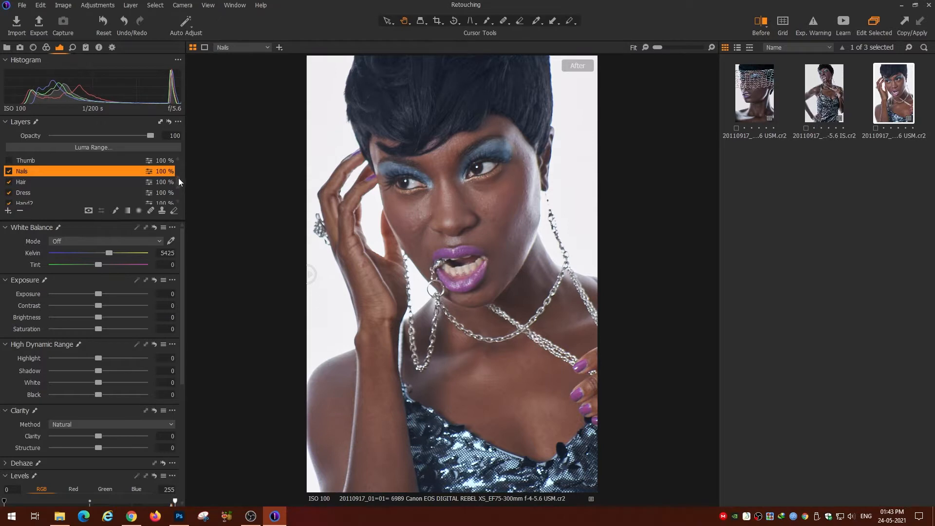
- Turn on the Thumb, Eyes and Contrast adjustment layers
left_click_drag(179, 180, 177, 174)
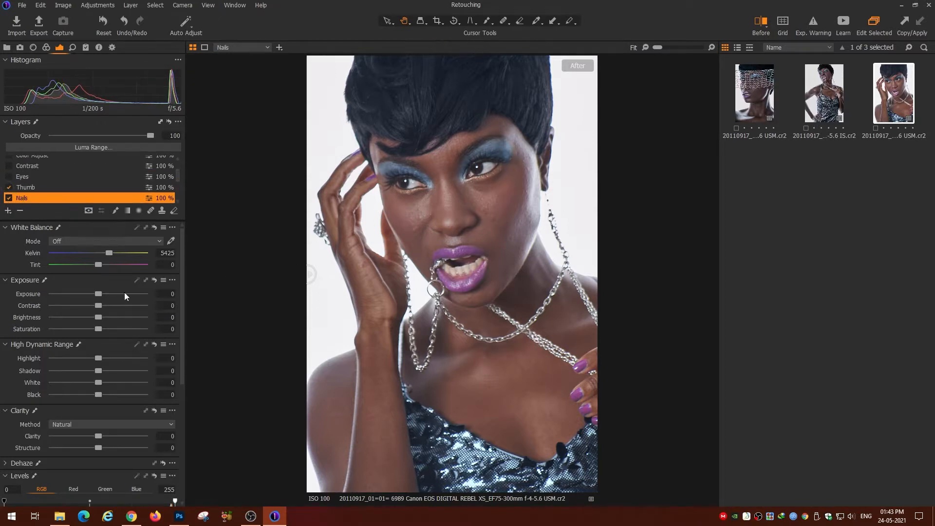
left_click(9, 177)
left_click(8, 166)
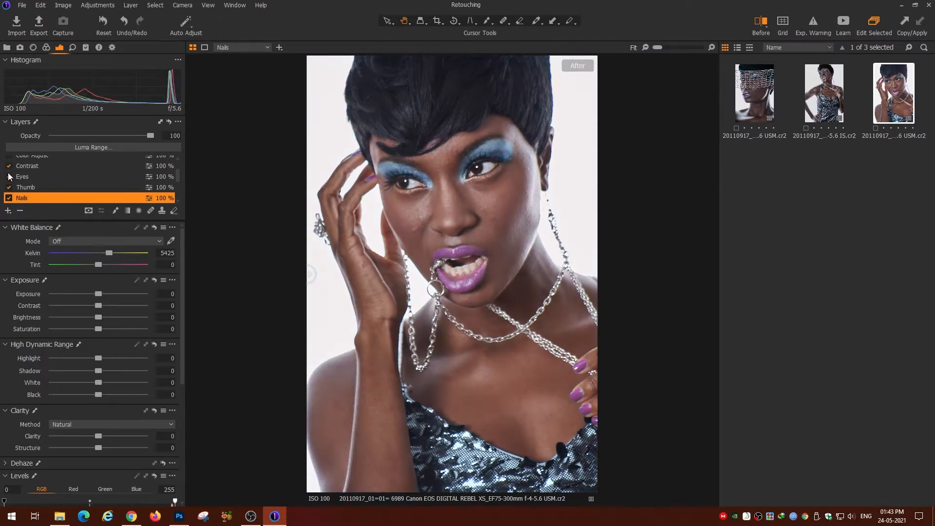
- Turn on the Color Adjust, Nose Contrast and Adjustment Layer 1 layers
scroll(177, 173, "up", 3)
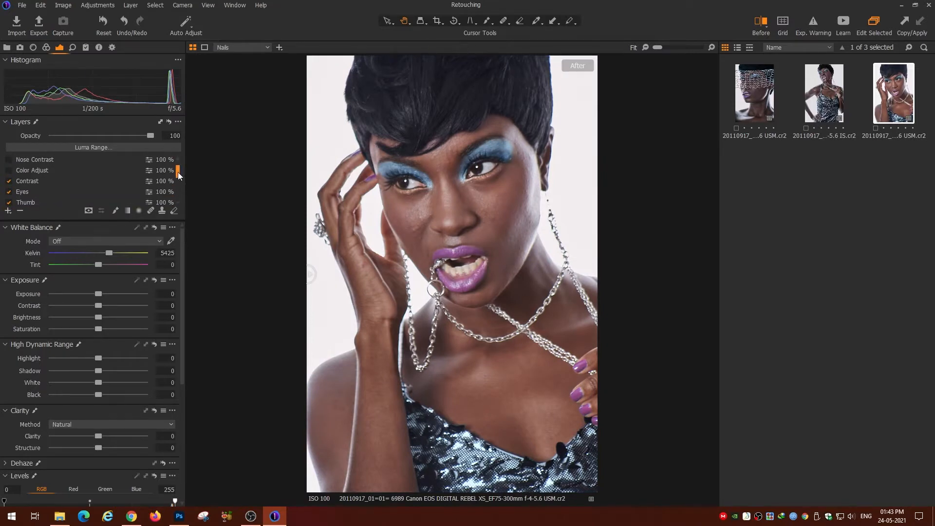
left_click(8, 181)
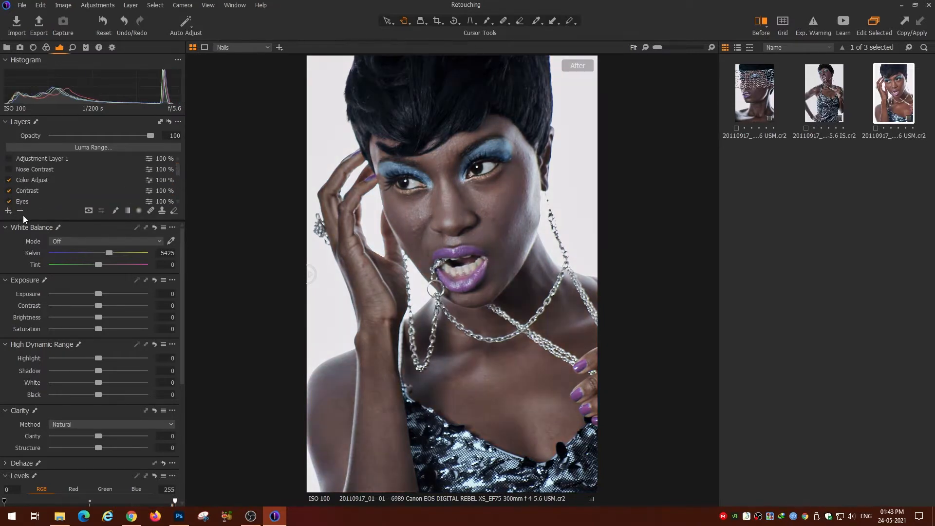
left_click_drag(179, 168, 180, 162)
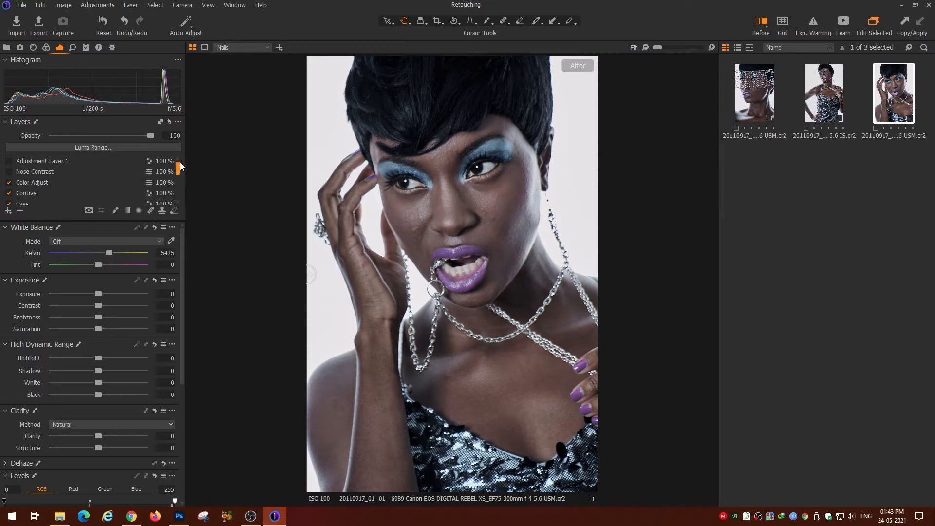
left_click(9, 172)
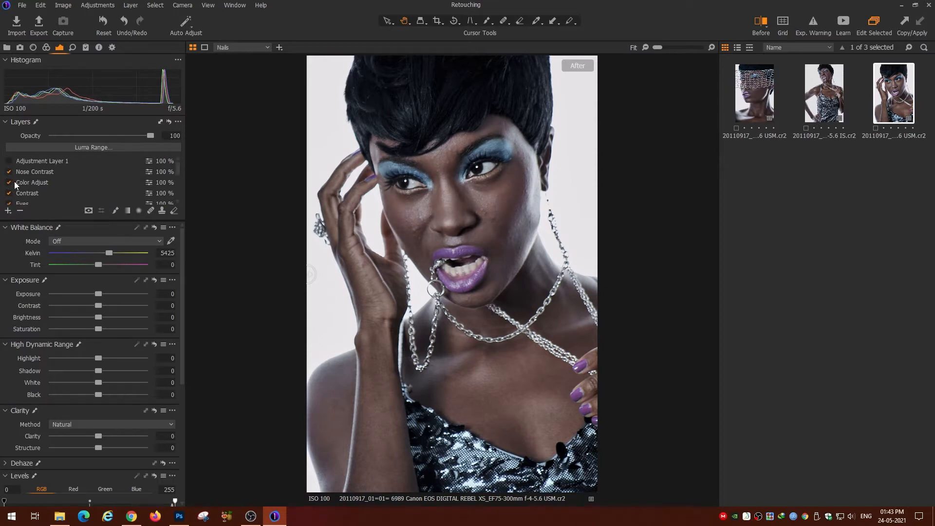
left_click(10, 161)
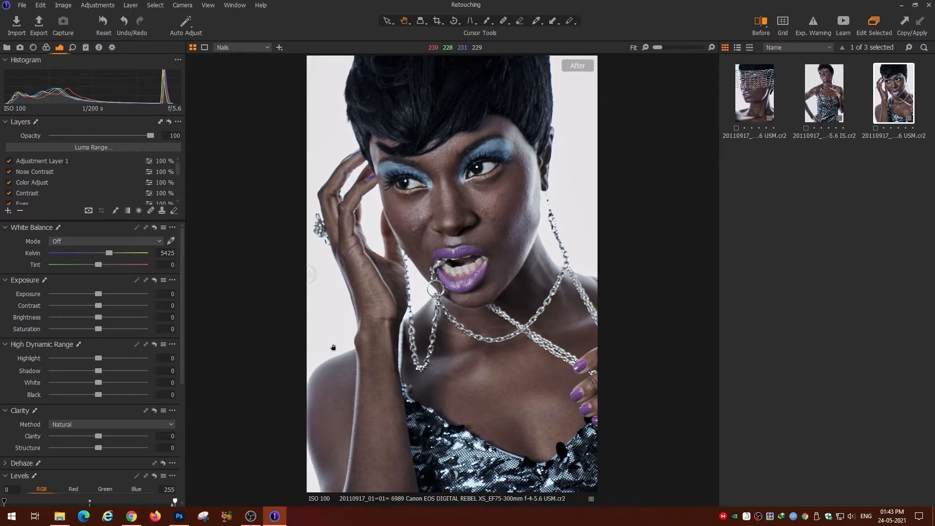
- Send the portrait to Photoshop as an uncompressed 16-bit TIFF in Adobe RGB (1998), 300 px/in, at 100% scale
left_click_drag(311, 279, 236, 314)
right_click(894, 83)
mouse_move(815, 159)
left_click(750, 170)
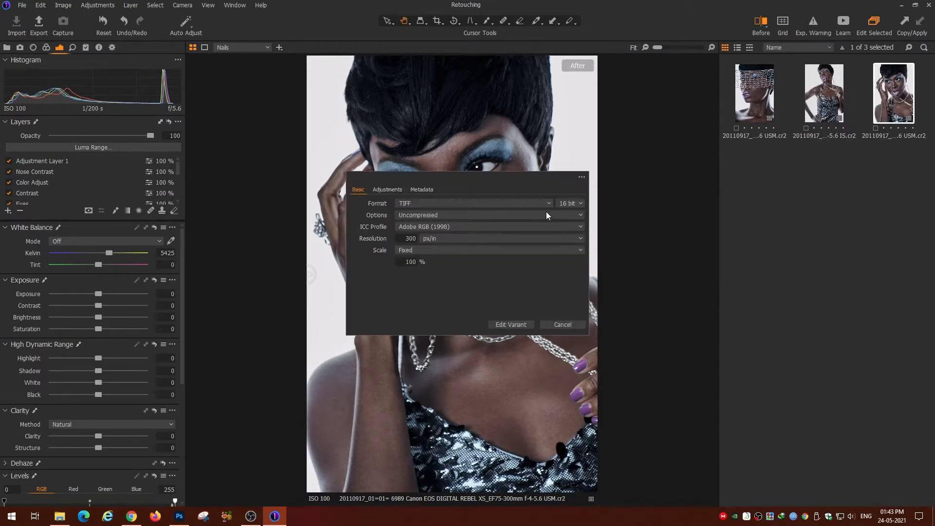
left_click(508, 324)
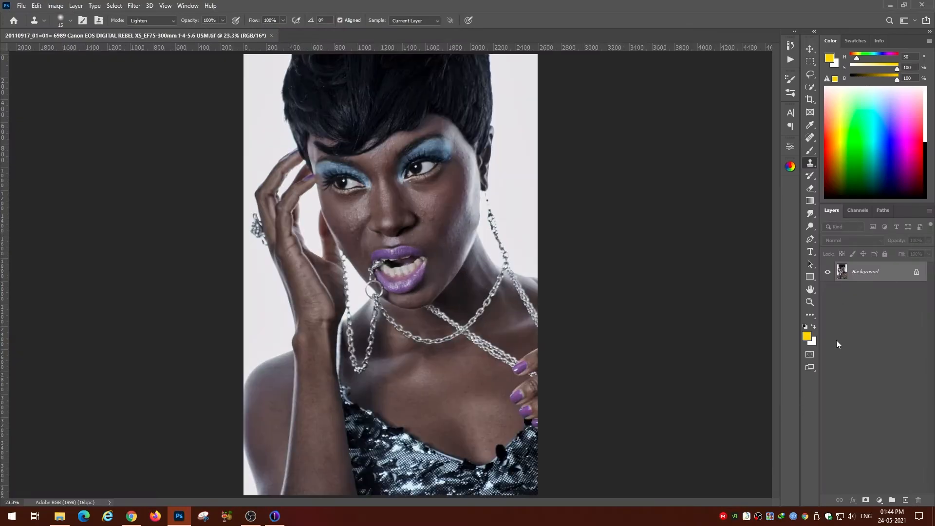
- Run the Inverted High Pass action with a High Pass radius of 18 pixels and 6 in its following filter dialog
key("ctrl+plus")
key("ctrl+plus")
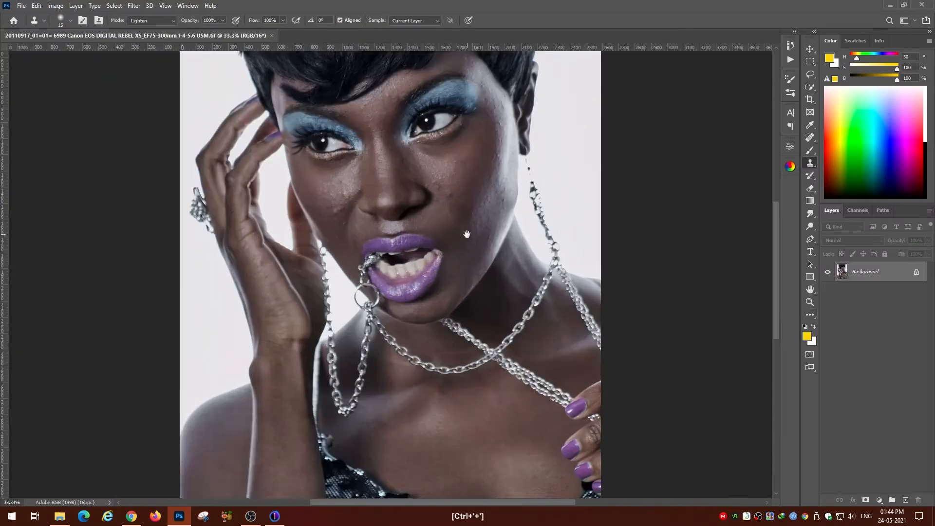
left_click_drag(466, 234, 462, 288)
left_click(790, 60)
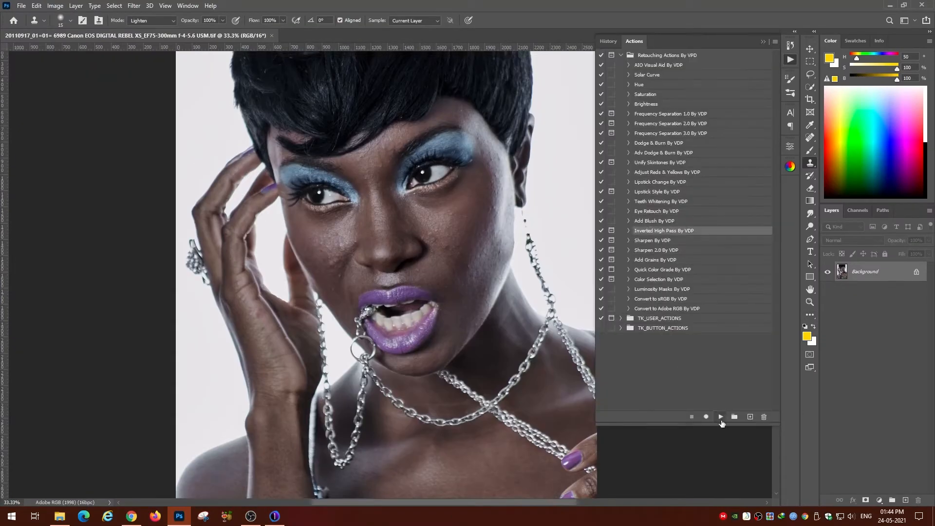
left_click(721, 417)
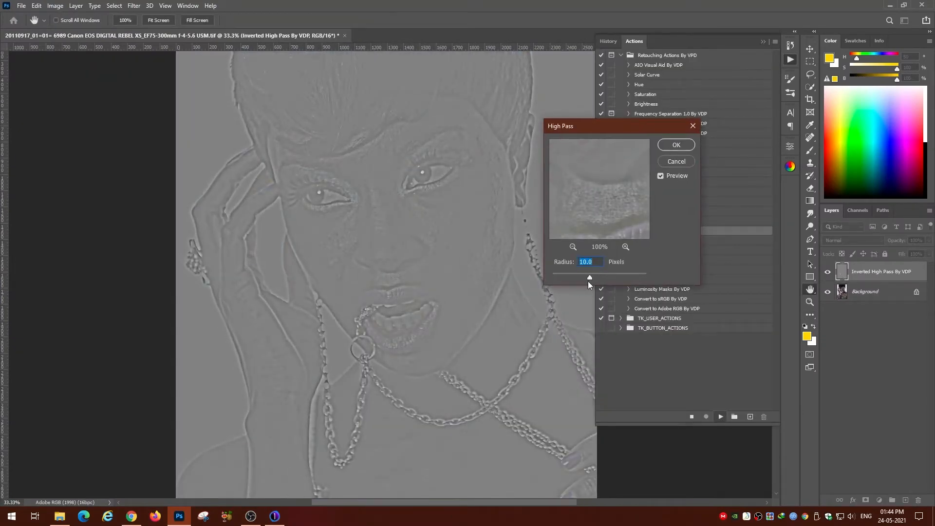
type("1")
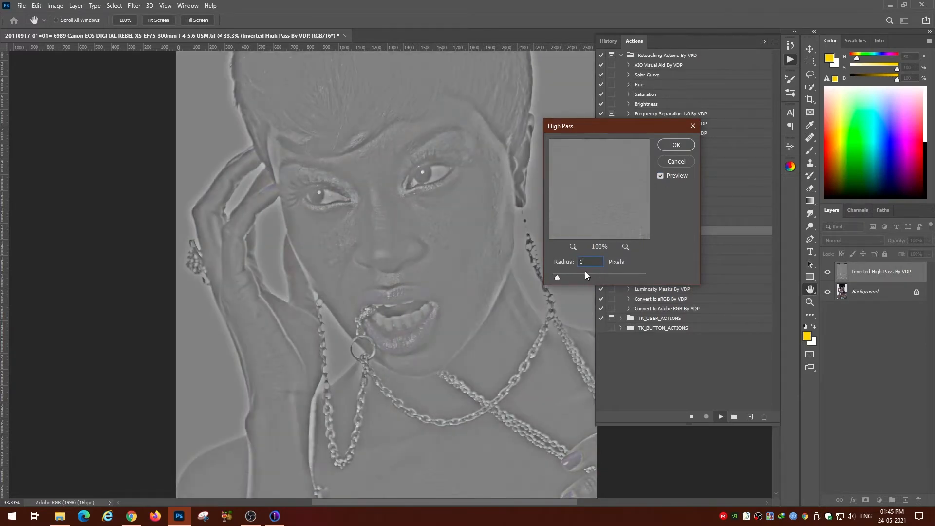
type("8")
left_click(677, 146)
type("6")
left_click(653, 133)
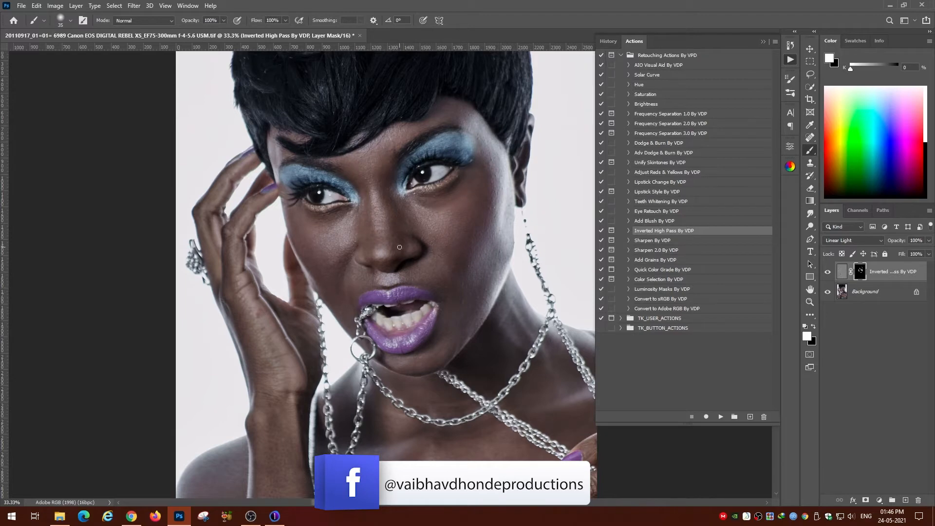
- Compare the Inverted High Pass layer on and off, and add a blank layer with the Clone Stamp sampling Current & Below
key("ctrl+plus")
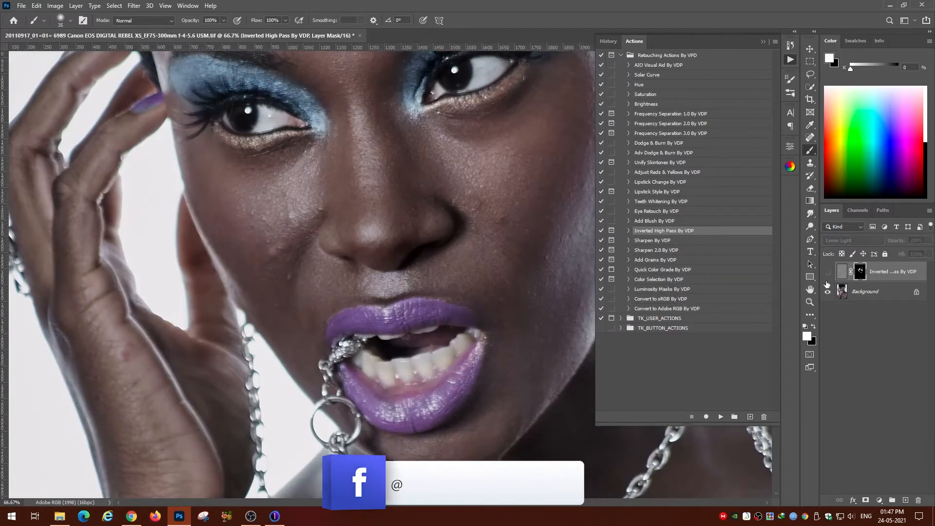
left_click(827, 273)
left_click(828, 275)
left_click(906, 501)
key("s")
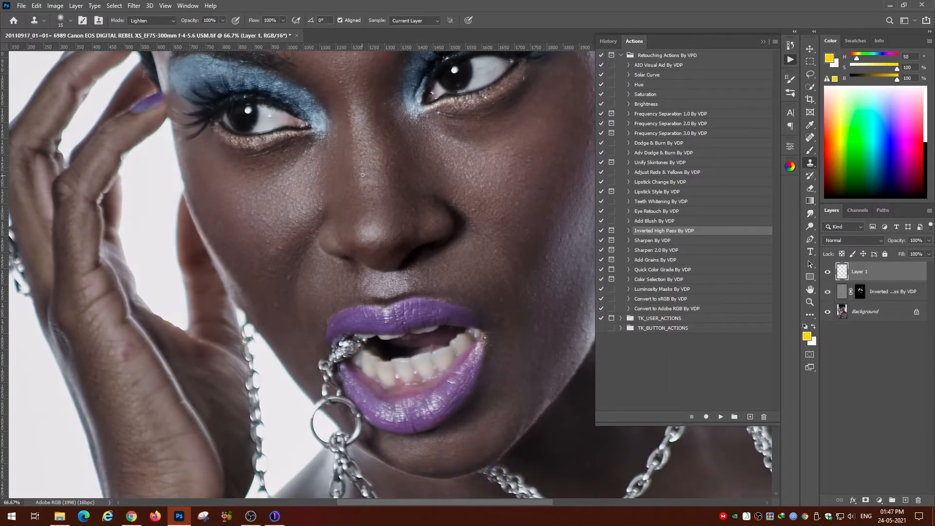
key("ctrl+plus")
left_click(414, 21)
left_click(411, 36)
- Clone out skin blemishes on the cheek beside the raised hand and next to the nose
left_click(236, 295, "alt")
left_click_drag(246, 292, 264, 246)
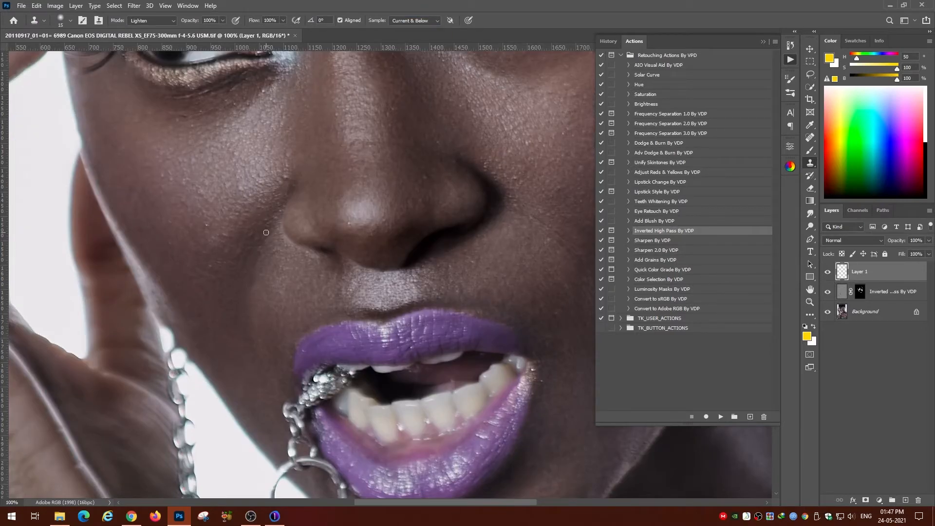
left_click(285, 211)
left_click_drag(284, 192, 338, 198)
left_click(259, 256)
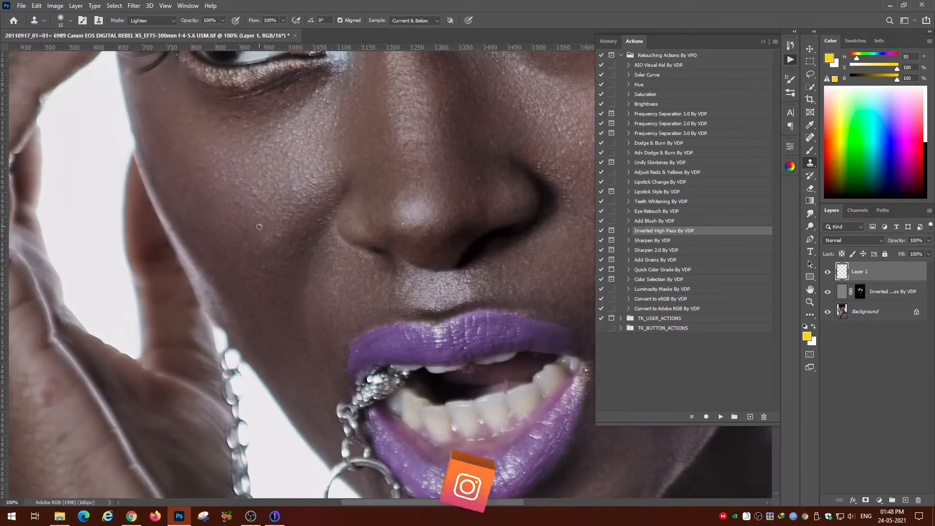
- Clone out blemishes beside the nostril and mouth and across the cheek on the earring side
left_click_drag(438, 212, 282, 221)
left_click(313, 227, "alt")
left_click(307, 221)
left_click_drag(419, 157, 269, 232)
left_click_drag(219, 390, 241, 295)
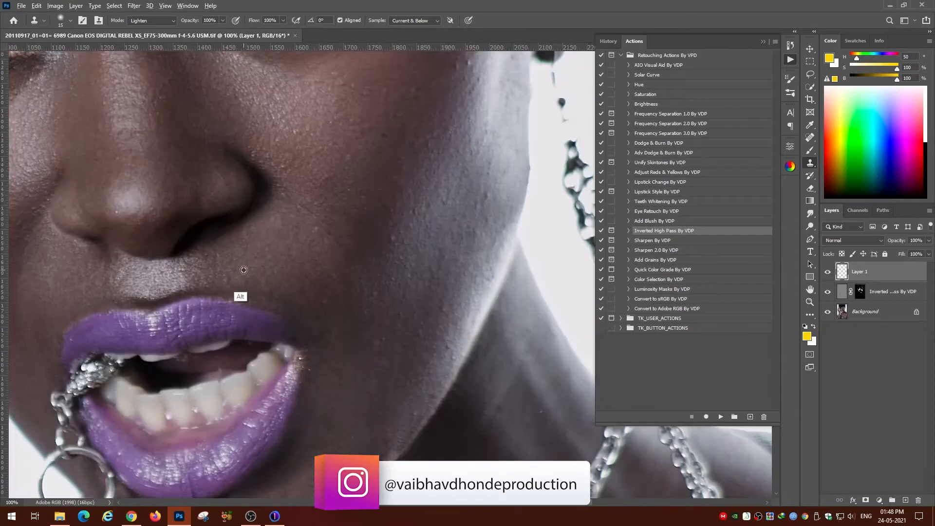
left_click_drag(325, 312, 244, 292)
left_click_drag(339, 217, 272, 261)
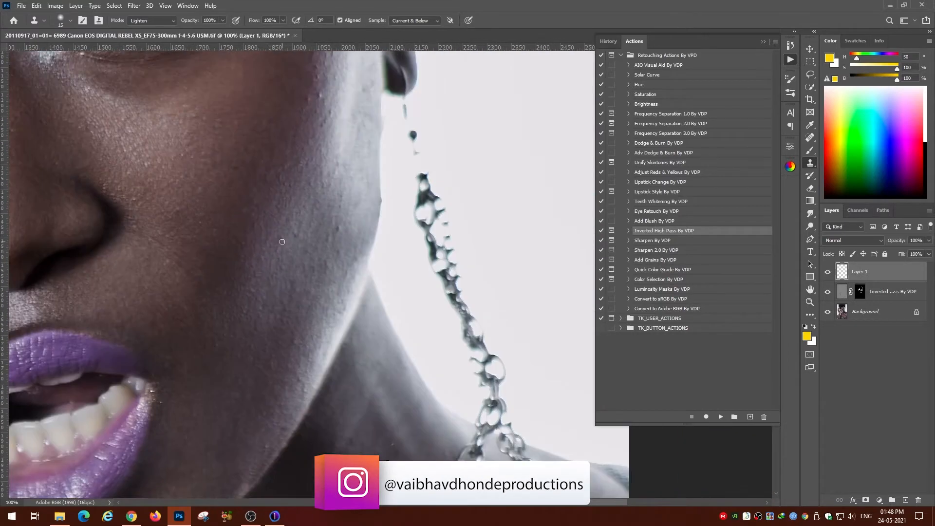
left_click_drag(317, 167, 303, 277)
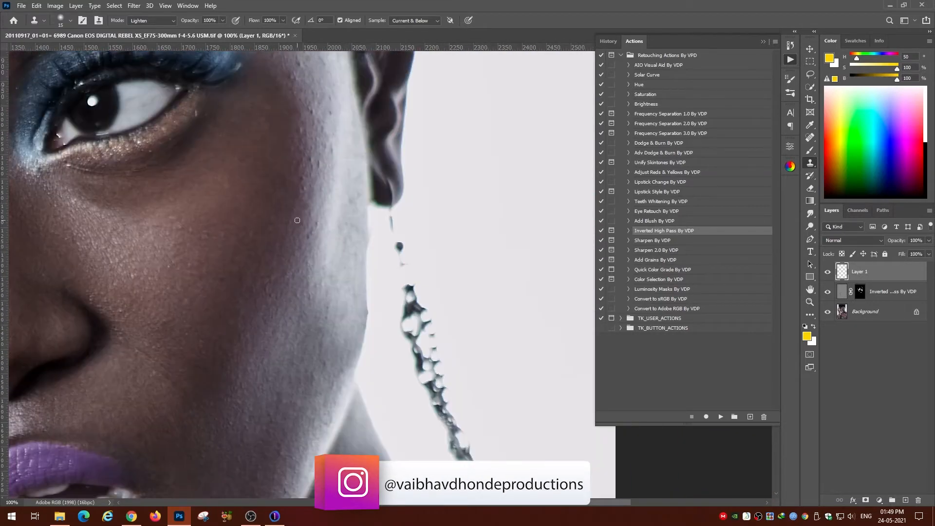
mouse_move(301, 212)
left_mouse_down()
mouse_move(284, 295)
mouse_move(317, 253)
left_mouse_up()
- Reduce the Clone Stamp brush to 10 px and clone away the small bumps on the skin between the eye and ear
scroll(286, 287, "up", 1)
key("[")
left_click_drag(358, 215, 338, 298)
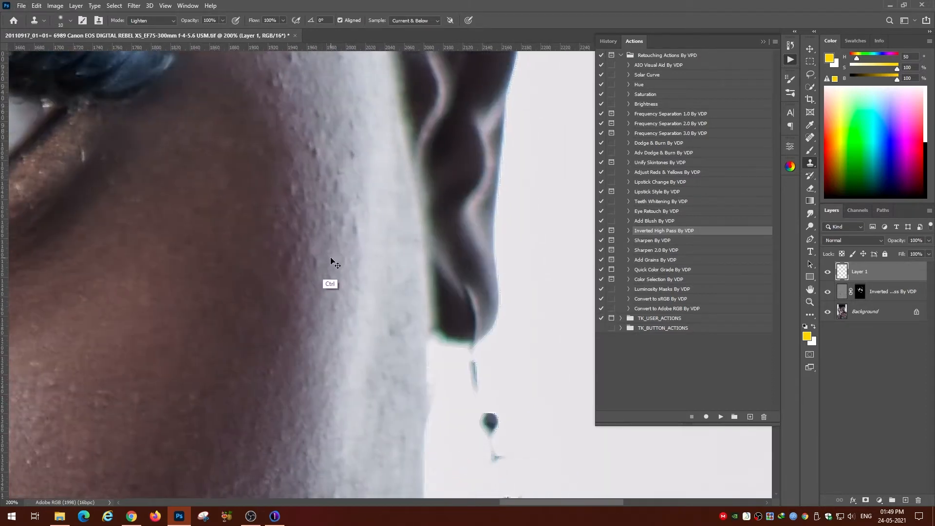
left_click_drag(313, 280, 291, 326)
left_click_drag(266, 251, 312, 311)
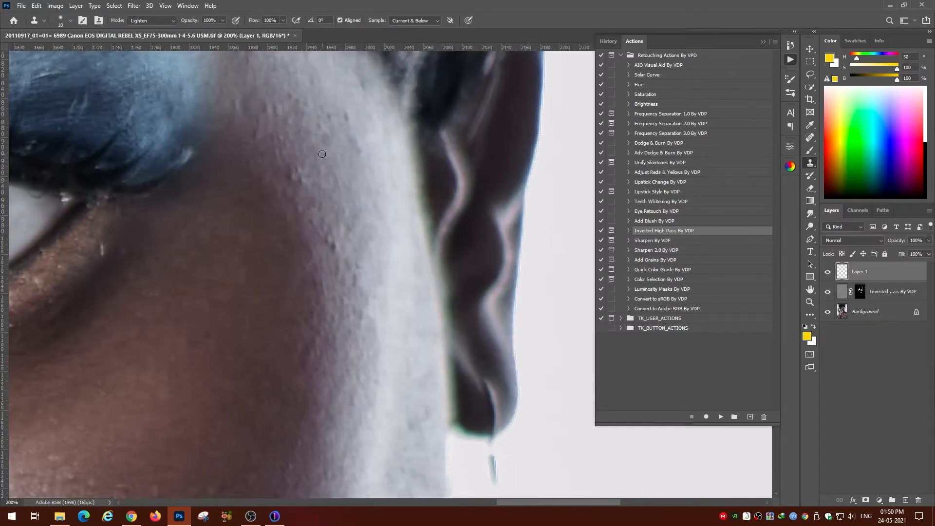
left_click(292, 135, "alt")
left_click_drag(295, 170, 300, 186)
left_click(312, 224, "alt")
left_click_drag(330, 240, 321, 218)
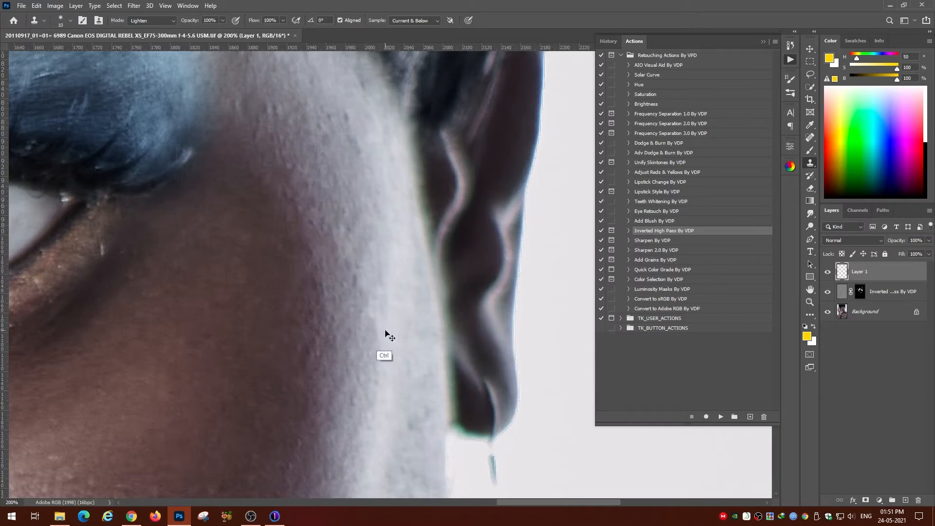
- Clone out bumps and spots on the temple and forehead around the outer end of the eyebrow
left_click_drag(384, 161, 441, 339)
left_click(388, 278, "alt")
left_click_drag(292, 205, 371, 298)
left_click(344, 279, "alt")
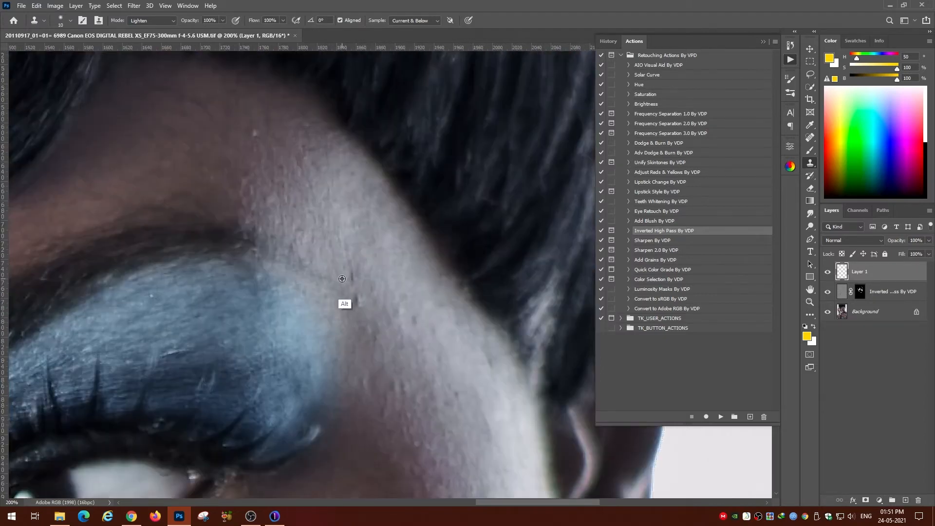
left_click_drag(258, 151, 309, 221)
left_click_drag(295, 384, 302, 124)
left_click(267, 167, "alt")
- Clone away blemishes and stray hairs around the inner brow and on the forehead between the eyebrows
left_click_drag(161, 234, 516, 177)
left_click(257, 210, "alt")
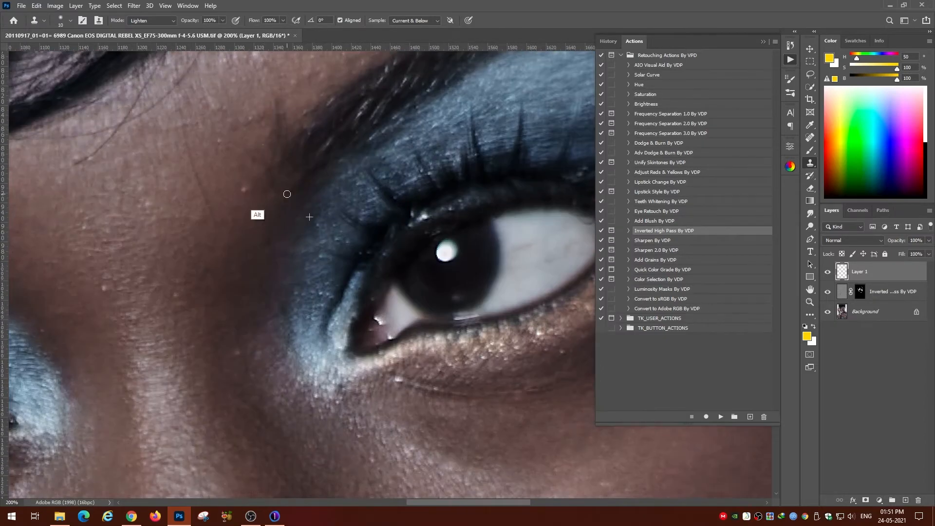
left_click_drag(250, 151, 265, 258)
mouse_move(201, 233)
left_mouse_down()
mouse_move(264, 175)
mouse_move(298, 331)
mouse_move(441, 236)
left_mouse_up()
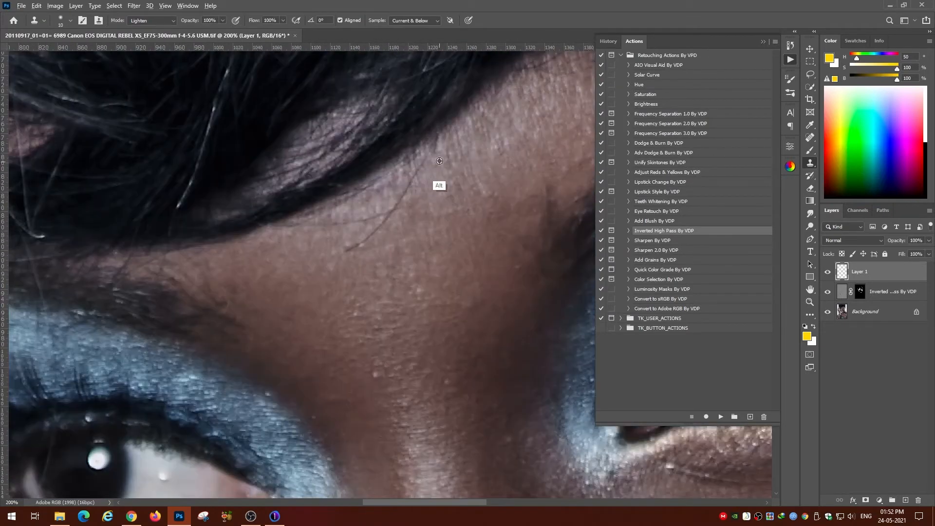
left_click_drag(397, 209, 347, 251)
left_click_drag(280, 226, 374, 219)
left_click_drag(417, 319, 329, 241)
left_click(343, 307, "alt")
left_click_drag(421, 373, 368, 314)
- Clone out bright specks in the blue eyeshadow near the inner eye corner and switch the Clone Stamp to Darken mode
left_click_drag(156, 280, 249, 218)
left_click(235, 211, "alt")
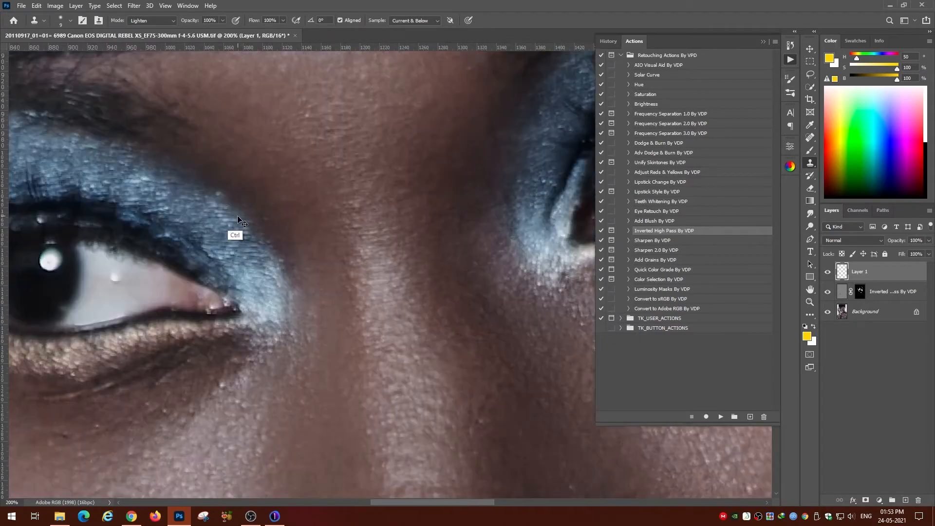
left_click(220, 195)
left_click(270, 269, "alt")
mouse_move(127, 288)
left_mouse_down()
mouse_move(281, 265)
mouse_move(167, 229)
mouse_move(272, 286)
left_mouse_up()
left_click(269, 253)
left_click(280, 276)
left_click(163, 21)
left_click(152, 59)
left_click_drag(233, 310, 212, 253)
- Set the Clone Stamp to Lighten mode at 20% opacity and even out the whites of the eyes
left_click(167, 21)
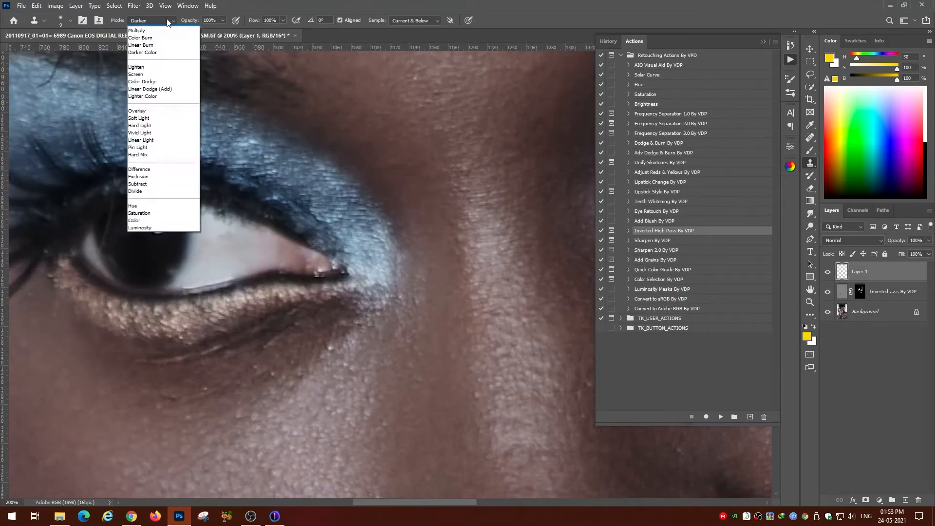
left_click(137, 66)
left_click_drag(551, 273, 167, 231)
left_click_drag(475, 56, 284, 194)
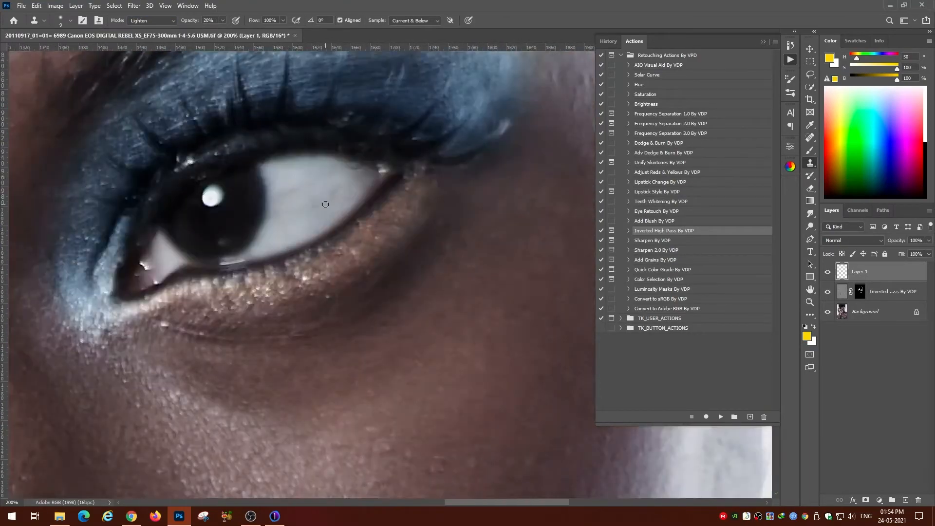
- Clone bright spots off the hand-side cheek in Darken mode with a 20 px brush, and restore the opacity to 100%
key("ctrl+minus")
key("ctrl+minus")
left_click_drag(232, 385, 431, 250)
key("ctrl+plus")
left_click(164, 20)
left_click(152, 59)
key("bracketright")
key("bracketright")
key("bracketright")
left_click(304, 304, "alt")
left_click(305, 329)
left_click(302, 293, "alt")
left_click(316, 302)
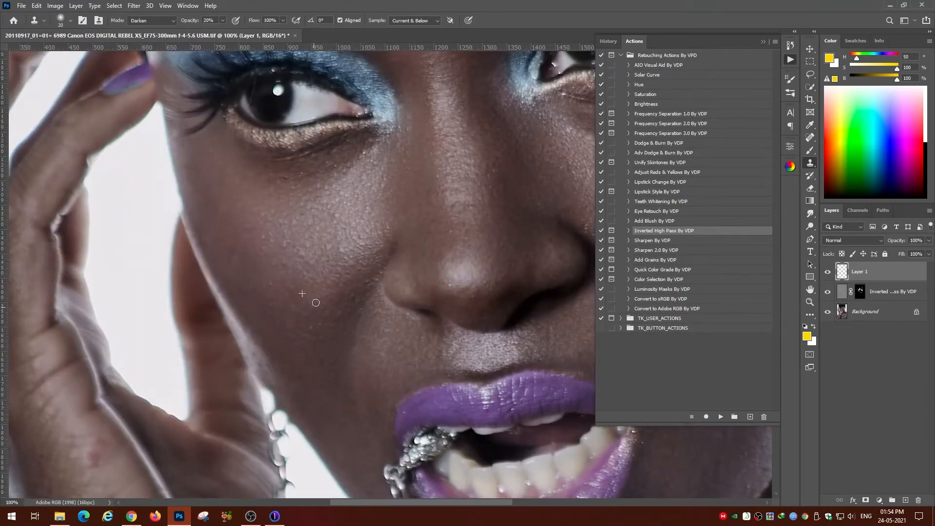
key("0")
left_click_drag(380, 224, 379, 451)
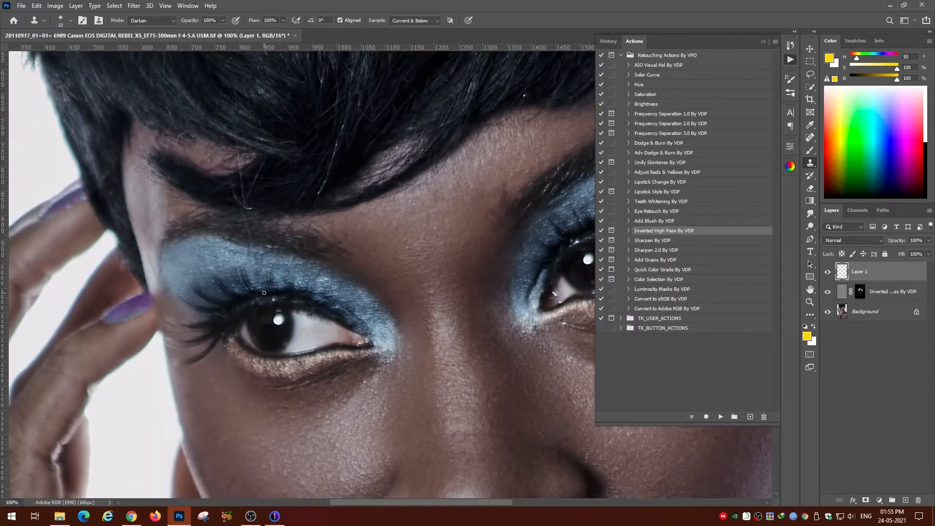
- Clone bright specks off the eyeshadow above the hand-side eye and the neck skin beside the chain in Darken mode
left_click(259, 272, "alt")
mouse_move(415, 271)
left_mouse_down()
mouse_move(271, 169)
mouse_move(319, 459)
left_mouse_up()
left_click_drag(323, 353, 259, 154)
left_click_drag(453, 482, 265, 58)
left_click(340, 236)
left_click_drag(340, 235, 194, 145)
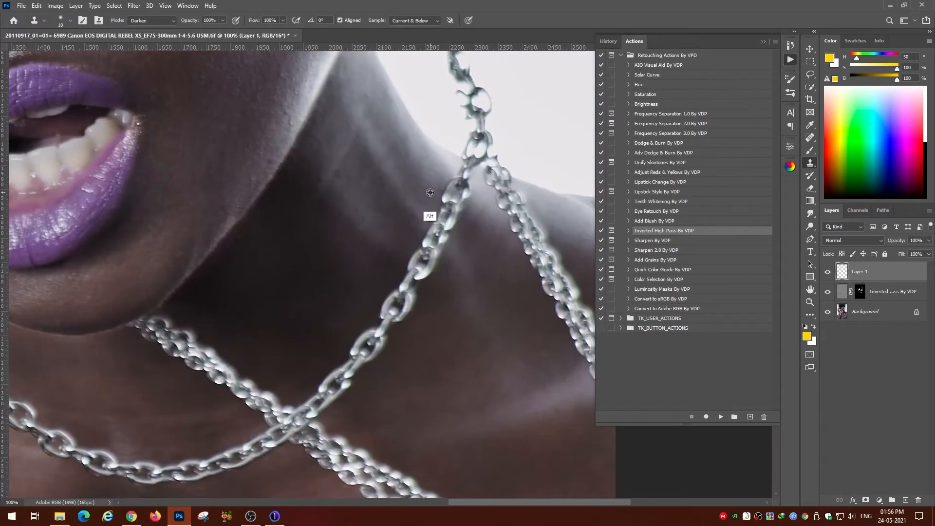
- Set the Clone Stamp to Lighten mode with a 30 px brush and even out dark patches on the wrist and hand
left_click(152, 20)
left_click(154, 98)
key("ctrl+minus")
left_click_drag(273, 467, 529, 97)
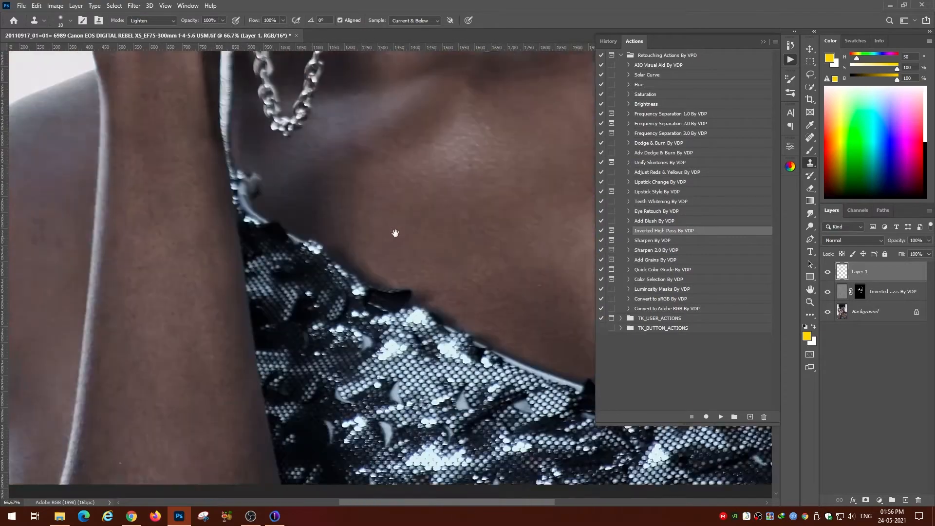
left_click_drag(394, 234, 516, 304)
key("bracketright")
left_click_drag(195, 287, 155, 451)
left_click_drag(219, 121, 236, 284)
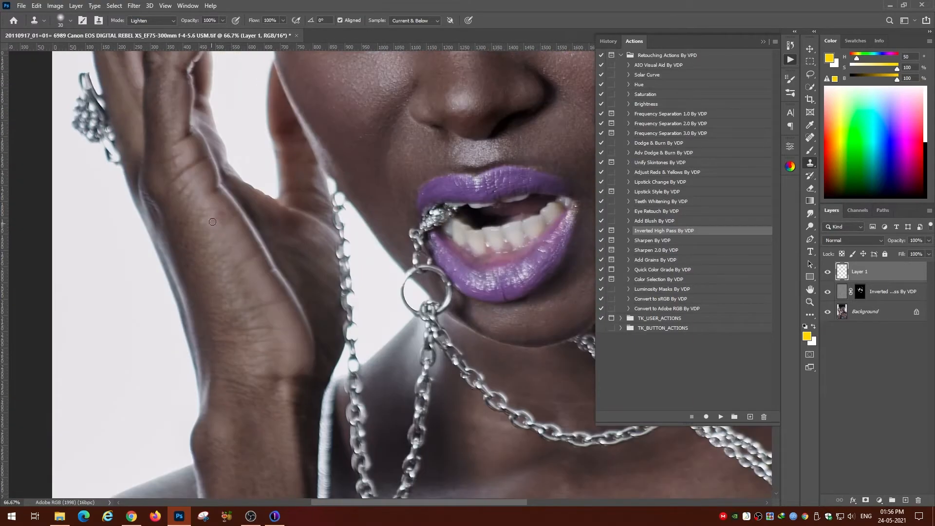
left_click_drag(295, 254, 280, 270)
left_click_drag(195, 219, 232, 421)
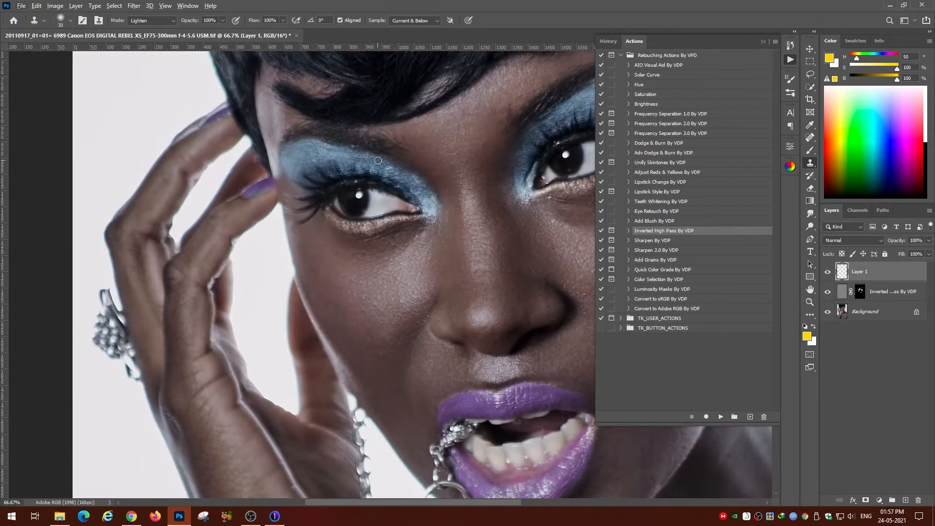
- Even out dark patches between the eyebrows and on the surrounding forehead with the Clone Stamp in Lighten mode
left_click_drag(369, 146, 326, 212)
left_click_drag(466, 171, 412, 198)
left_click(403, 212, "alt")
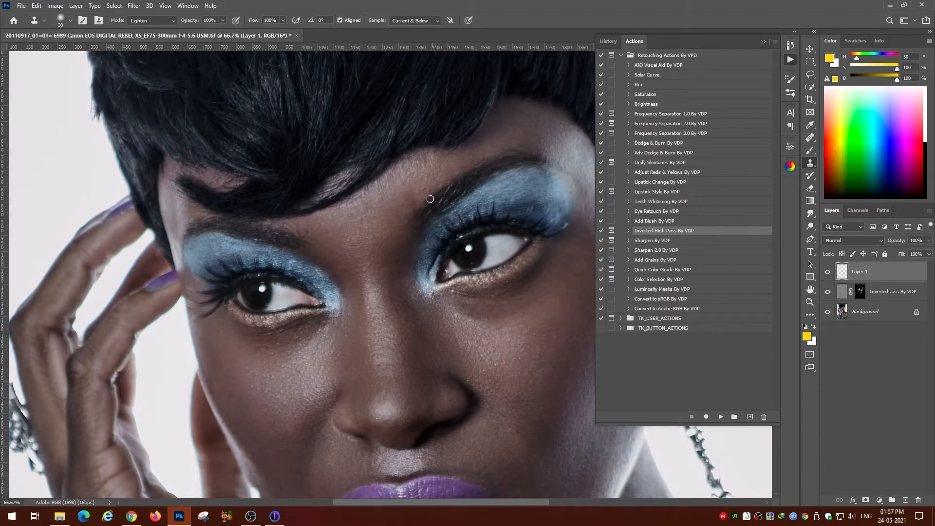
mouse_move(370, 293)
left_mouse_down()
mouse_move(311, 270)
mouse_move(245, 198)
left_mouse_up()
left_click_drag(468, 456, 353, 267)
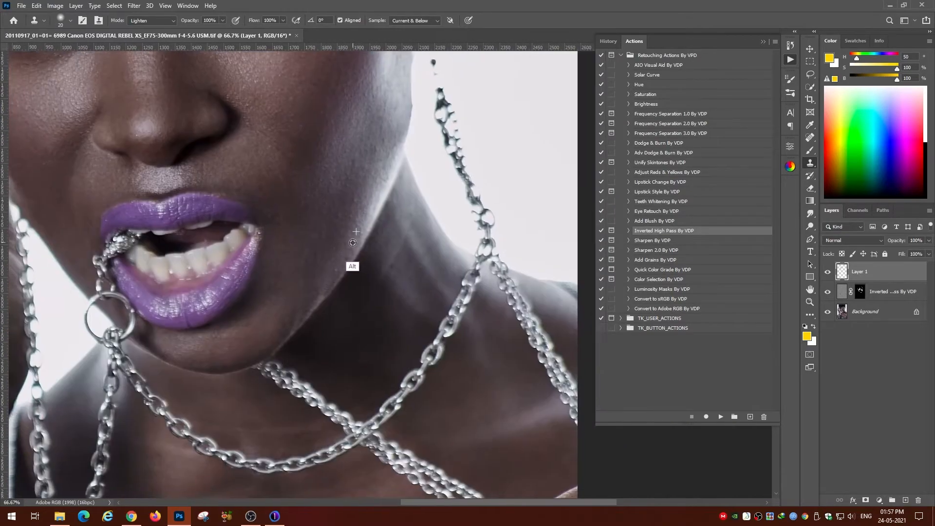
- Reduce the Clone Stamp to 20 px and clone over dark patches along the cheek, jawline and neck in Lighten mode
key("bracketleft")
key("bracketleft")
left_click_drag(357, 200, 339, 261)
left_click_drag(398, 176, 382, 232)
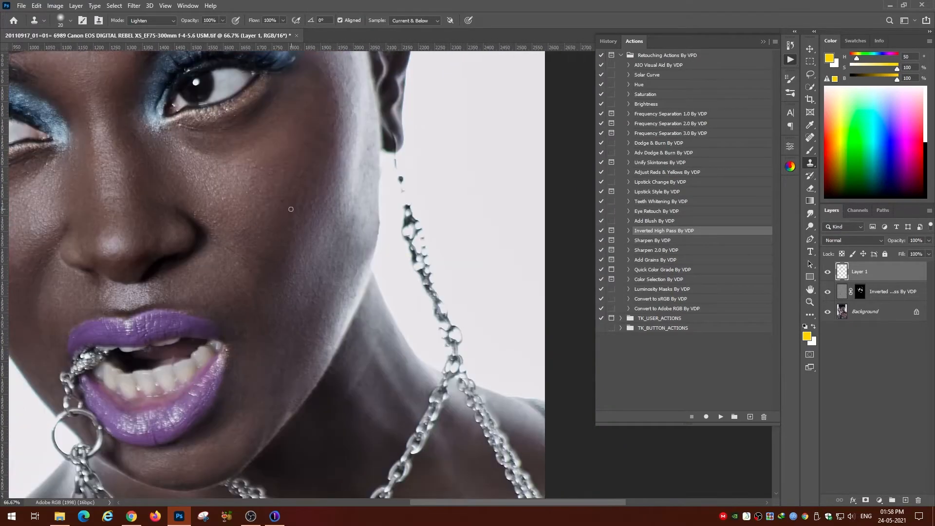
left_click_drag(243, 251, 285, 178)
left_click(307, 179, "alt")
left_click_drag(328, 344, 371, 155)
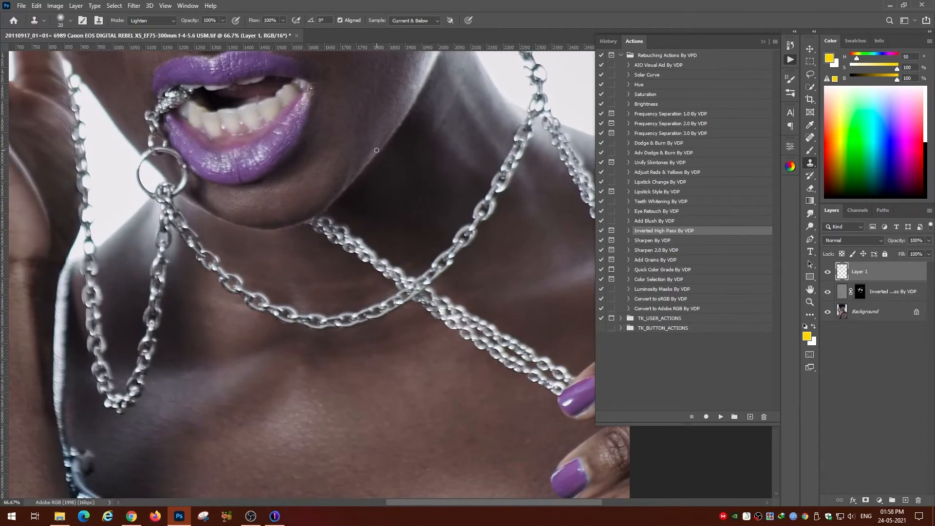
left_click(372, 155, "alt")
- Examine the portrait at several zoom levels and compare the retouched version with the original Background layer
key("e")
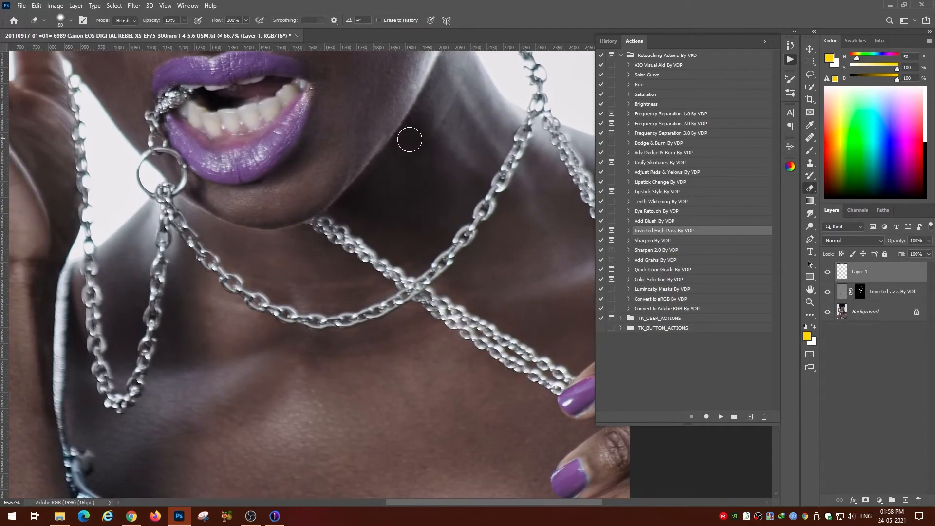
key("ctrl+minus")
key("ctrl+minus")
key("ctrl+minus")
key("ctrl+plus")
key("ctrl+plus")
left_click_drag(487, 362, 399, 241)
key("ctrl+plus")
key("ctrl+plus")
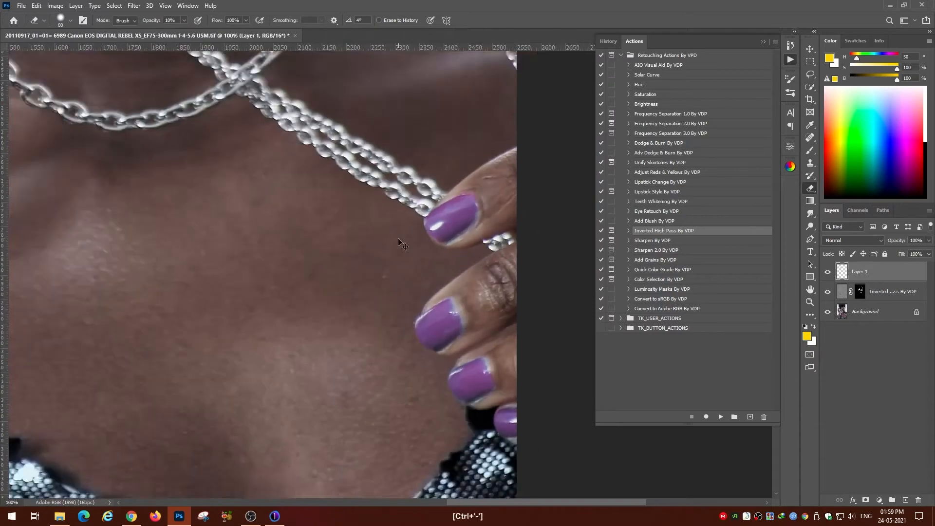
key("ctrl+minus")
key("ctrl+minus")
key("ctrl+minus")
key("ctrl+minus")
key("ctrl+minus")
left_click(826, 309, "alt")
left_click(826, 310, "alt")
key("ctrl+plus")
key("ctrl+plus")
left_click(827, 311, "alt")
left_click(827, 311, "alt")
- Clone over dark spots on the forehead above the inner brow on Layer 1 with a 20 px brush in Lighten mode
left_click_drag(428, 127, 408, 295)
key("ctrl+plus")
key("ctrl+plus")
key("ctrl+plus")
key("ctrl+plus")
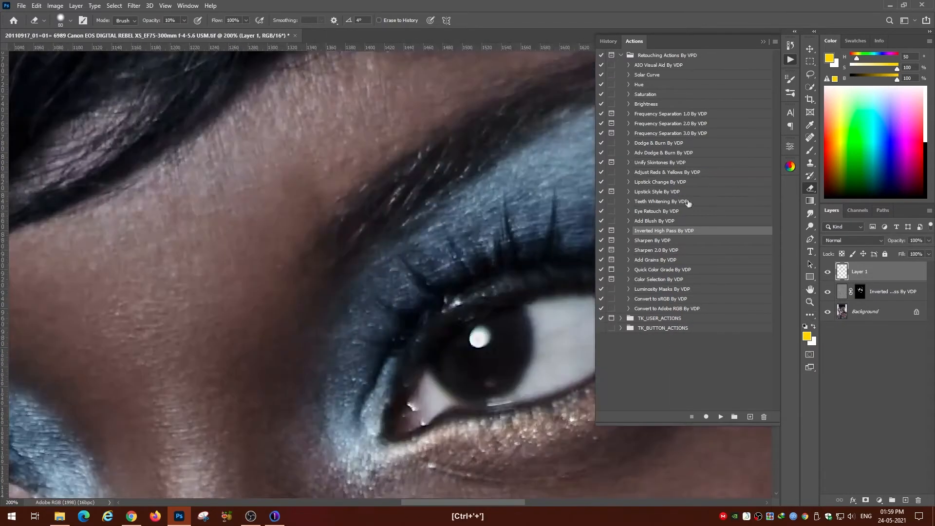
left_click(844, 286)
left_click(850, 272)
key("s")
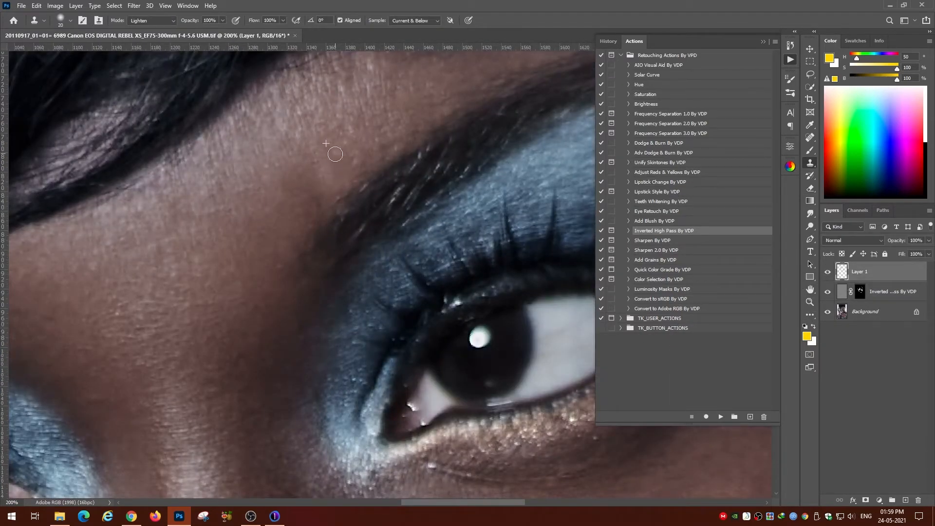
mouse_move(299, 172)
left_mouse_down()
mouse_move(295, 202)
mouse_move(329, 205)
mouse_move(297, 174)
left_mouse_up()
left_click(311, 171, "alt")
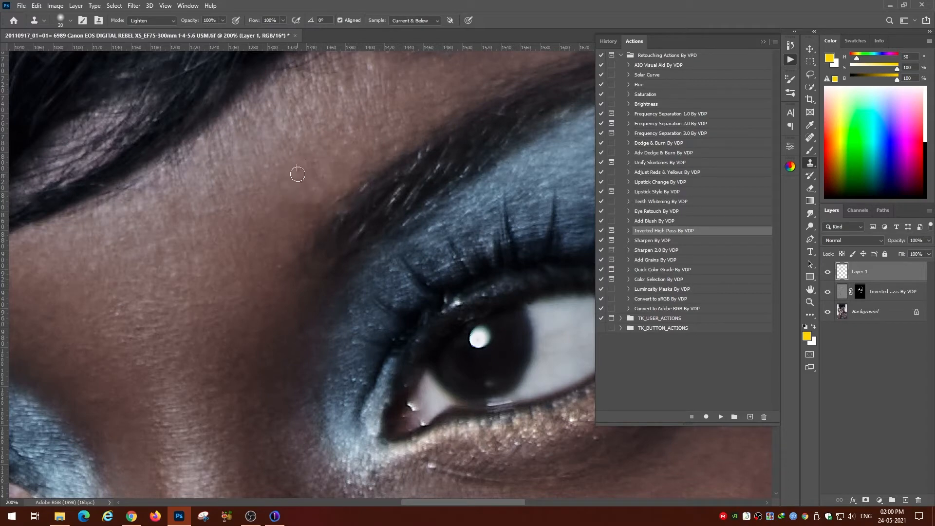
- Even out the skin above the inner brow with a 10 px Clone Stamp at 30% opacity, changing from Lighten to Darken mode
key("bracketleft")
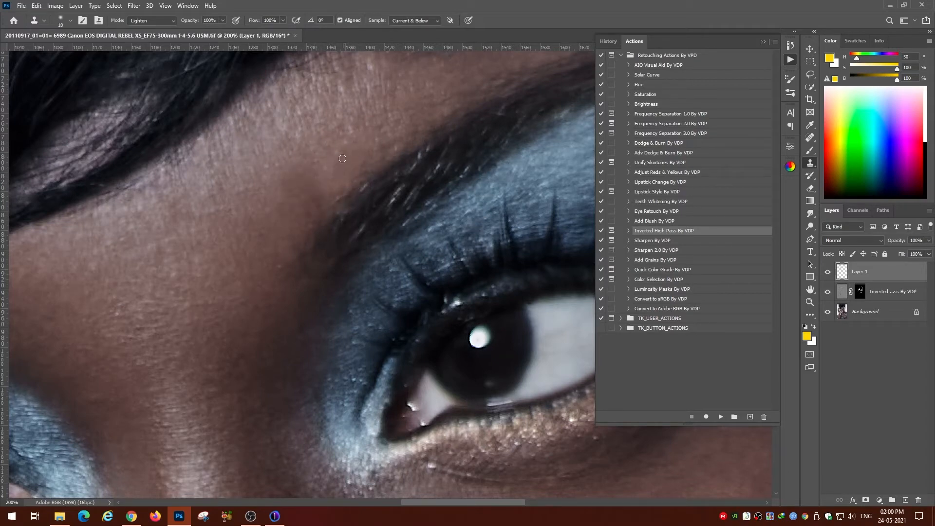
key("3")
left_click(273, 159, "alt")
left_click_drag(315, 200, 276, 254)
left_click(152, 20)
left_click(141, 61)
left_click(303, 233, "alt")
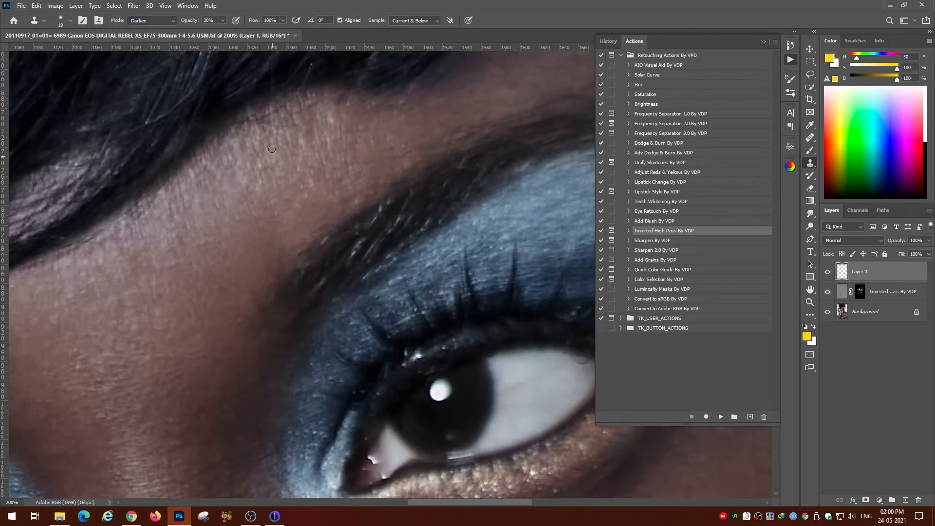
- Clone over dark spots on the cheek above the open mouth corner in Lighten mode at 80% opacity
key("ctrl+minus")
key("ctrl+minus")
scroll(390, 273, "down", 3)
key("ctrl+plus")
key("ctrl+plus")
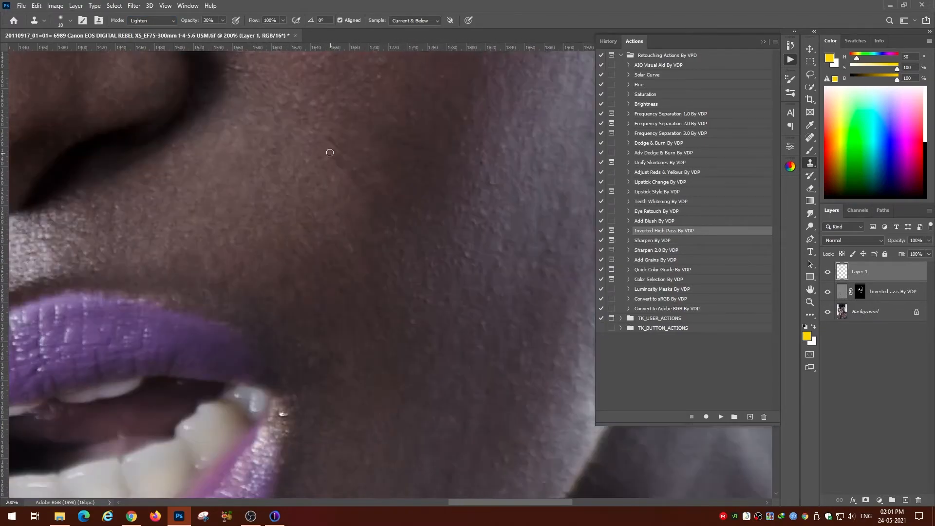
key("8")
left_click(337, 207, "alt")
left_click_drag(385, 136, 346, 238)
- Clone over dark spots on the skin beside the nostril in Lighten mode at 80% opacity
left_click_drag(156, 110, 299, 262)
left_click(338, 347, "alt")
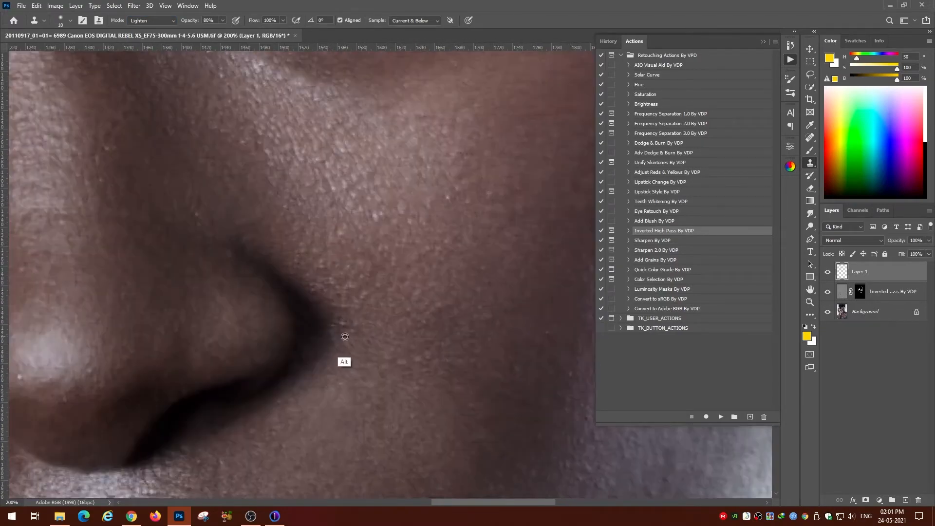
left_click(363, 362, "alt")
mouse_move(344, 322)
left_mouse_down()
mouse_move(326, 333)
mouse_move(342, 273)
left_mouse_up()
left_click(355, 316, "alt")
- Switch the Clone Stamp to Darken mode and even out bright skin texture beside the nostril at 20% opacity
key("5")
left_click(153, 20)
left_click(140, 61)
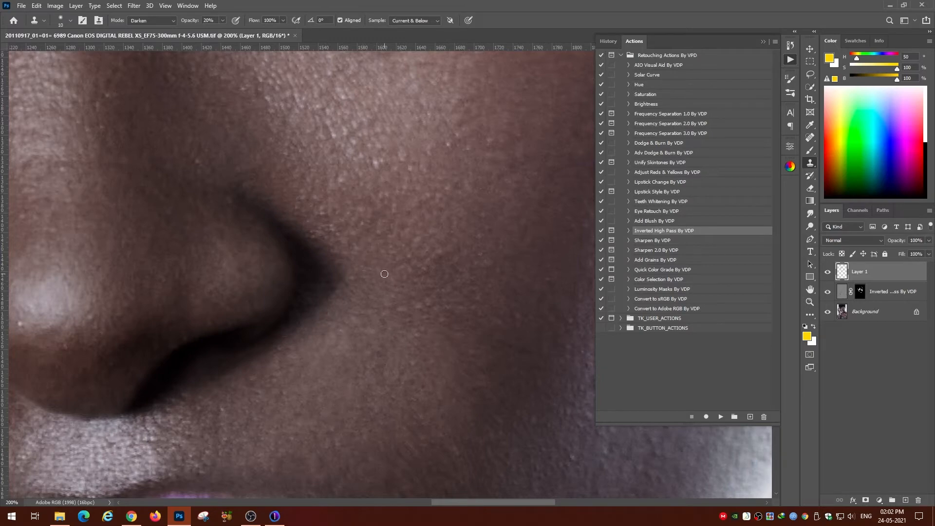
left_click_drag(324, 321, 414, 324)
- Clone bright specks off the nose and its bridge in Darken mode with a 7 px brush at 100% opacity
key("bracketleft")
key("bracketleft")
key("bracketleft")
key("0")
left_click_drag(100, 212, 253, 390)
mouse_move(224, 322)
left_mouse_down()
mouse_move(403, 256)
mouse_move(327, 259)
left_mouse_up()
left_click(188, 340)
left_click_drag(341, 194, 154, 359)
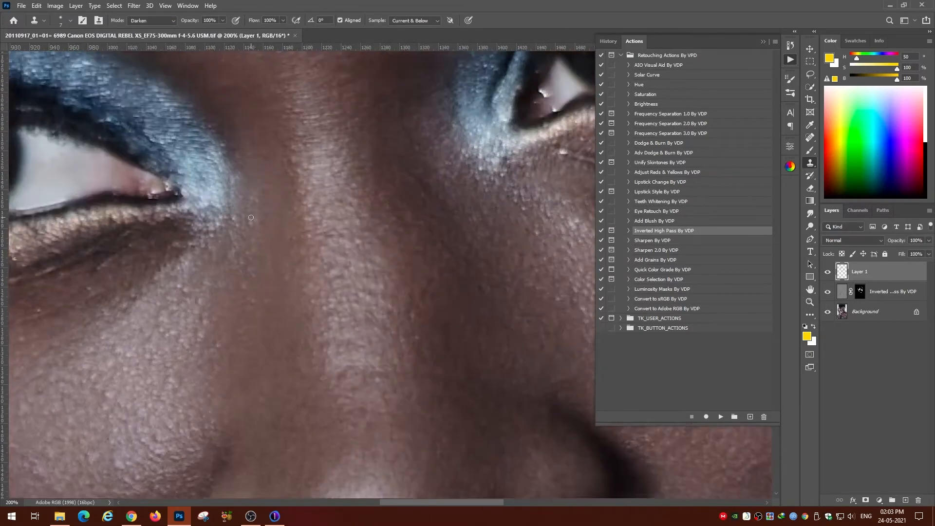
- Clone bright specks off the forehead above the inner brow in Darken mode with the 7 px brush
left_click_drag(526, 341, 249, 270)
left_click_drag(195, 83, 362, 469)
left_click_drag(329, 224, 236, 265)
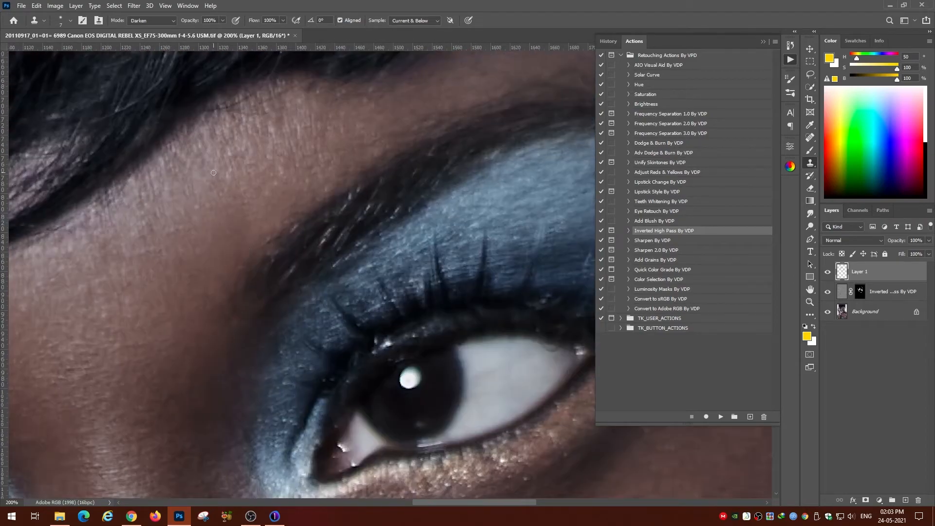
left_click_drag(160, 234, 279, 200)
- Clone out the speck at the outer corner of the mouth and switch the Clone Stamp to Lighten mode
key("ctrl+minus")
left_click_drag(384, 477, 215, 146)
key("ctrl+plus")
key("ctrl+plus")
left_click_drag(507, 363, 378, 175)
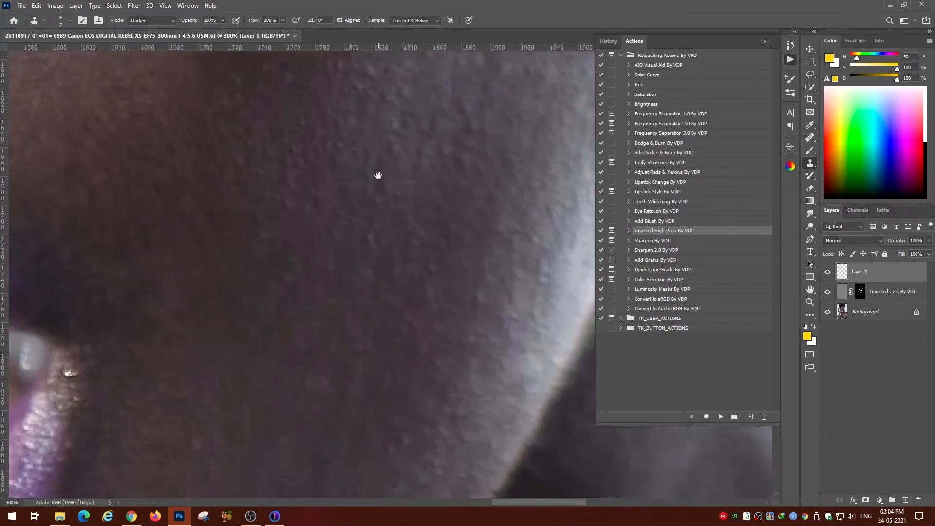
mouse_move(76, 367)
left_mouse_down()
mouse_move(268, 311)
mouse_move(253, 323)
left_mouse_up()
left_click(328, 314, "alt")
left_click(152, 21)
left_click(140, 101)
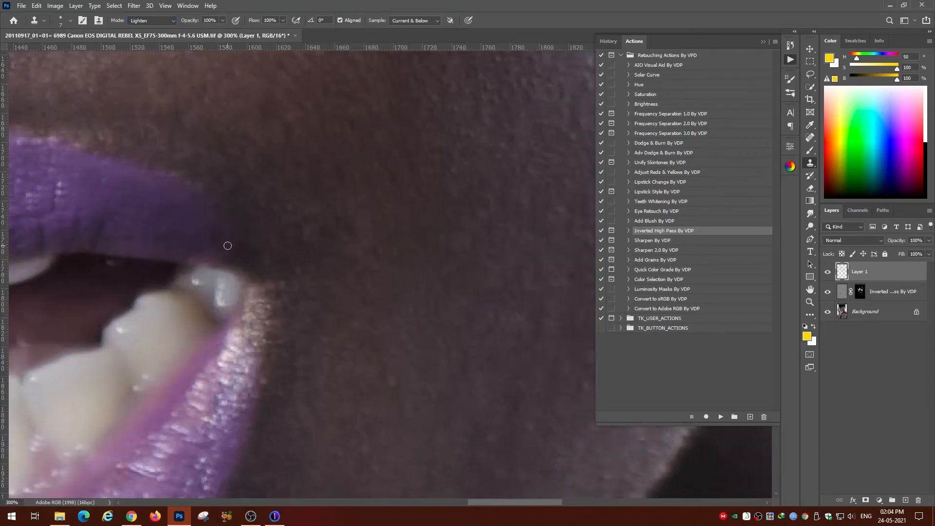
- Clone out bright specks around the lower teeth and gums in Darken mode with a 6 px brush at 100% opacity
left_click(152, 20)
left_click(140, 62)
key("ctrl+minus")
key("ctrl+minus")
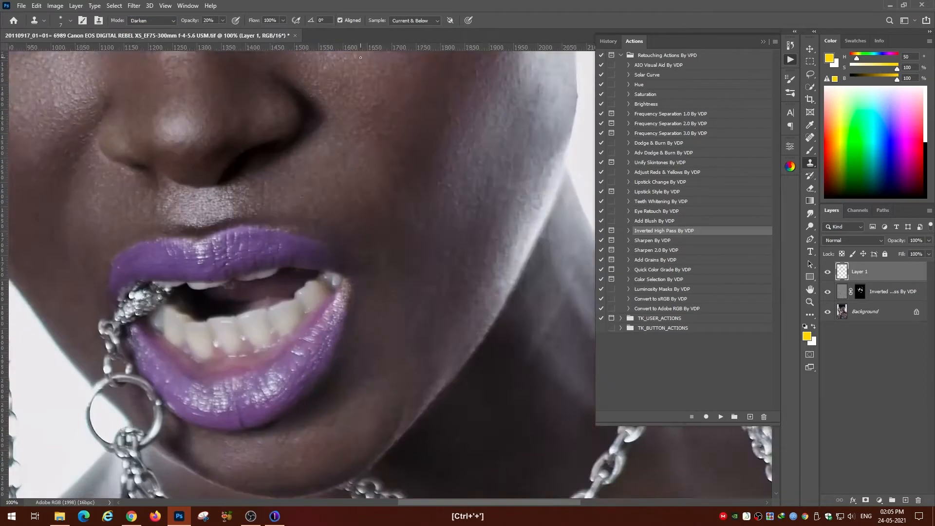
left_click(150, 294, "ctrl")
key("0")
left_click_drag(421, 477, 122, 309)
key("bracketleft")
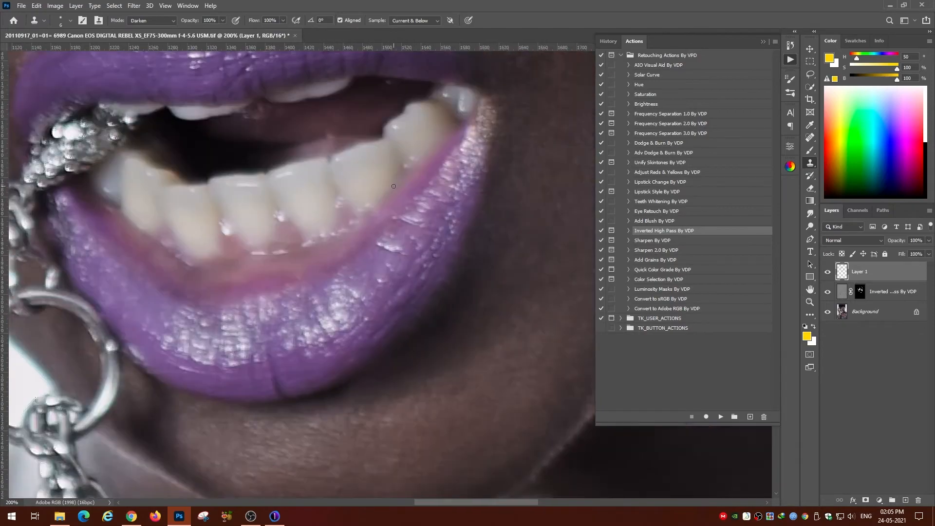
- Examine the whole portrait for remaining blemishes from full view back up to close range
key("ctrl+minus")
key("ctrl+minus")
key("ctrl+minus")
key("ctrl+minus")
key("ctrl+minus")
key("ctrl+minus")
key("ctrl+plus")
key("ctrl+plus")
key("ctrl+plus")
key("ctrl+plus")
key("ctrl+plus")
- Even out the neck between the jaw and the chain with the Clone Stamp, changing between Darken and Lighten modes
left_click_drag(273, 468, 438, 97)
left_click_drag(556, 127, 97, 389)
left_click_drag(303, 131, 405, 233)
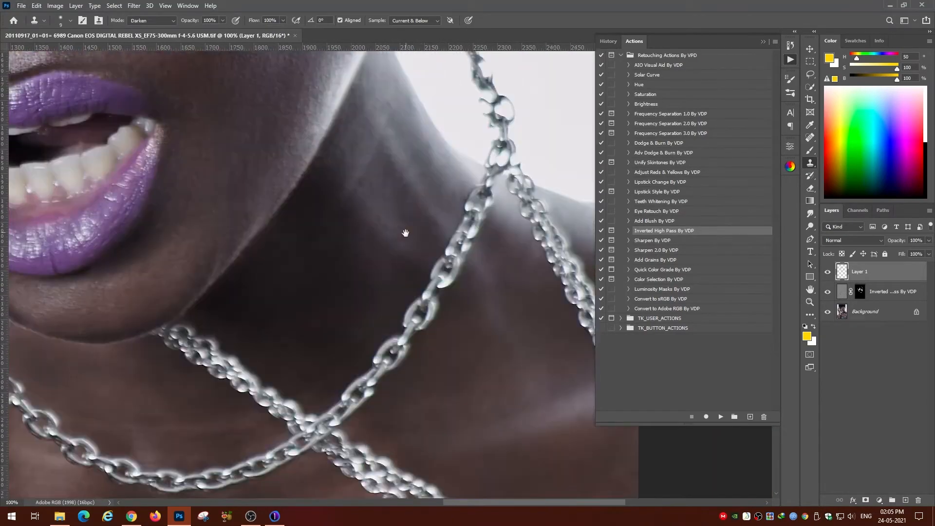
key("shift+alt+g")
key("shift+alt+k")
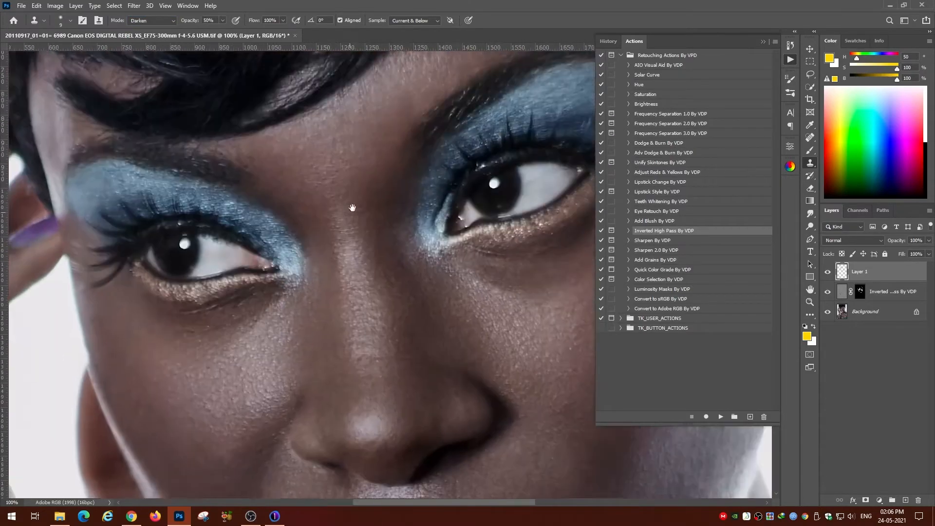
- Clone bright specks and the crease off the skin below the hand-side eye in Darken mode at 100% opacity
key("ctrl+plus")
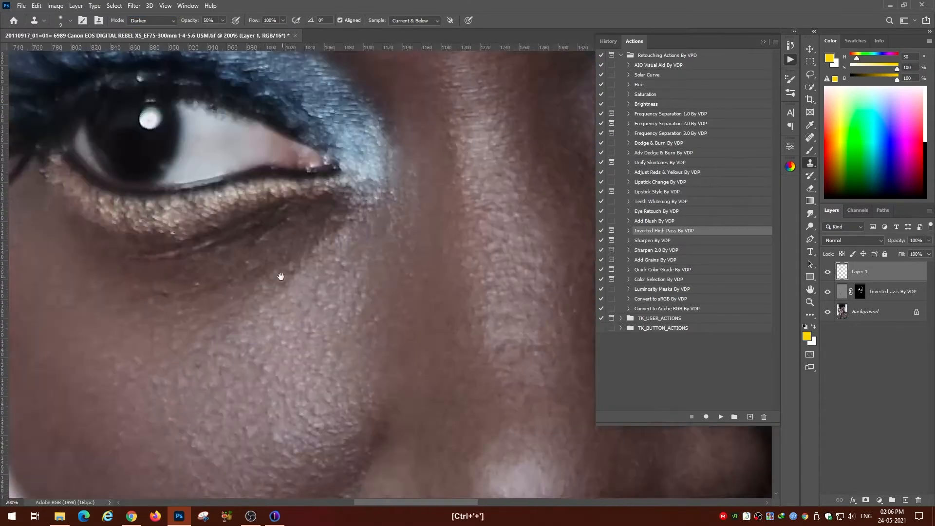
left_click_drag(202, 241, 289, 242)
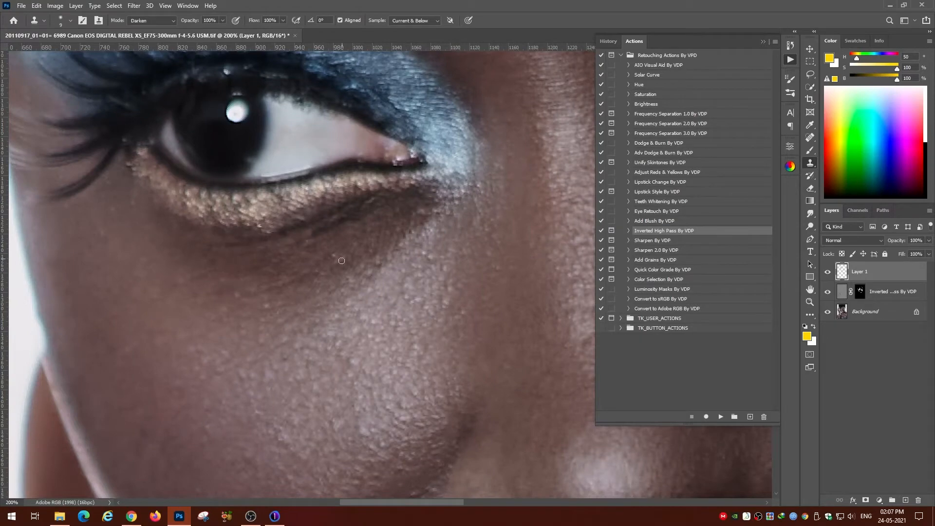
left_click_drag(341, 218, 395, 204)
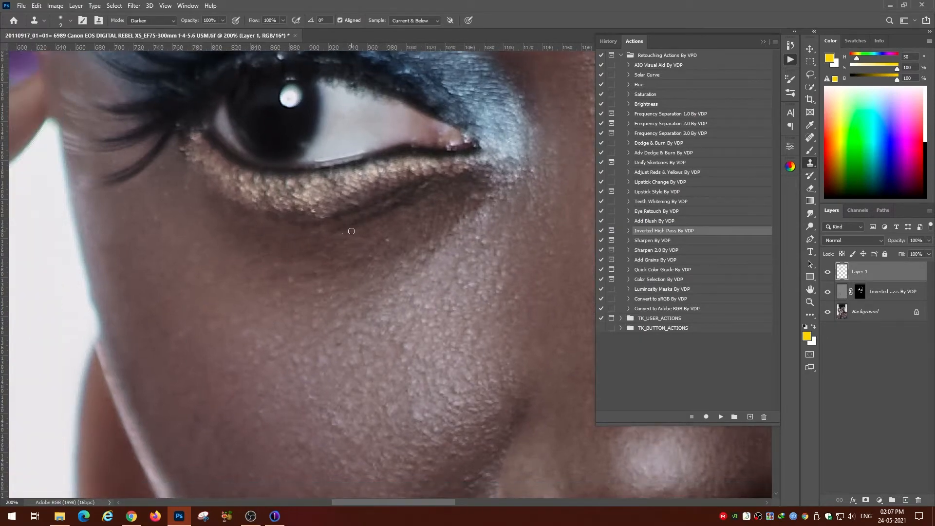
- Soften the dark crease under the hand-side eye with the Clone Stamp in Lighten mode at 60% opacity
key("shift+alt+g")
key("6")
left_click(336, 267, "alt")
left_click_drag(371, 218, 410, 195)
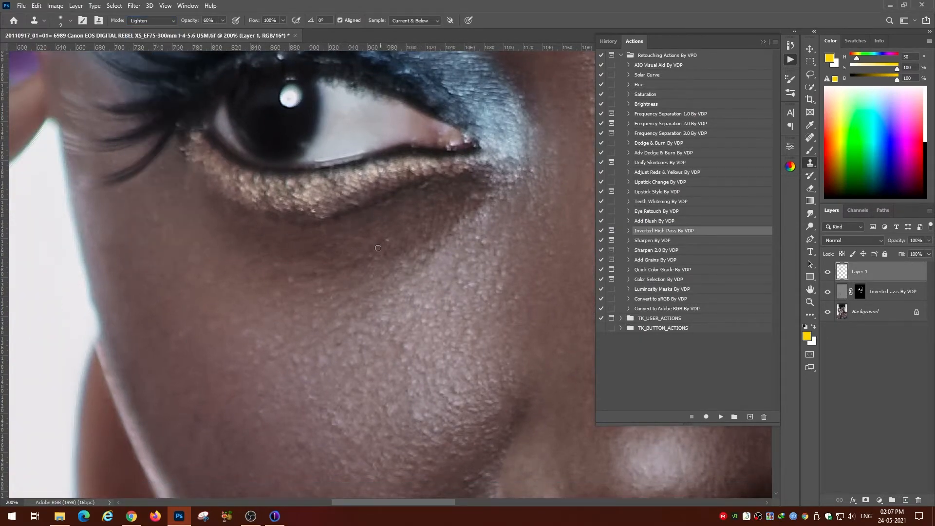
key("ctrl+minus")
key("ctrl+minus")
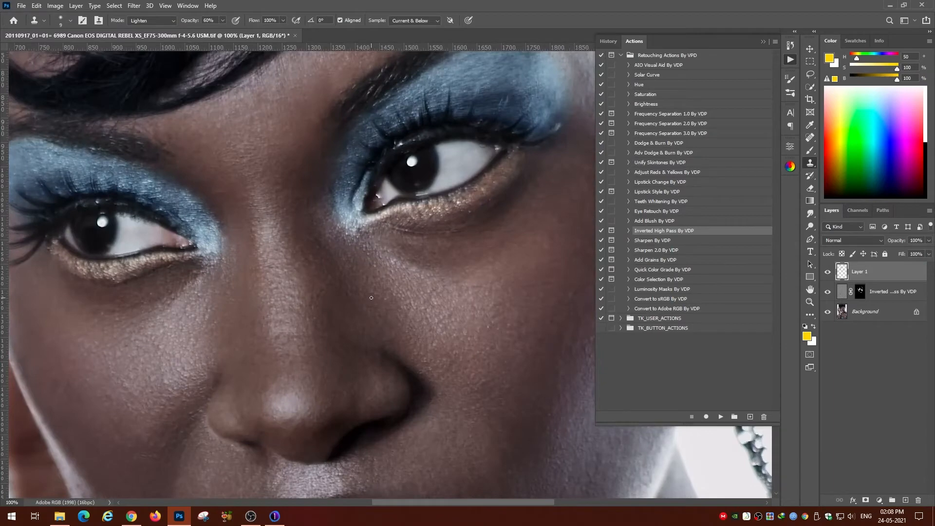
- Step back through the history to an earlier Clone Stamp state of the face retouching
left_click(608, 41)
left_click(637, 381)
left_click(635, 124)
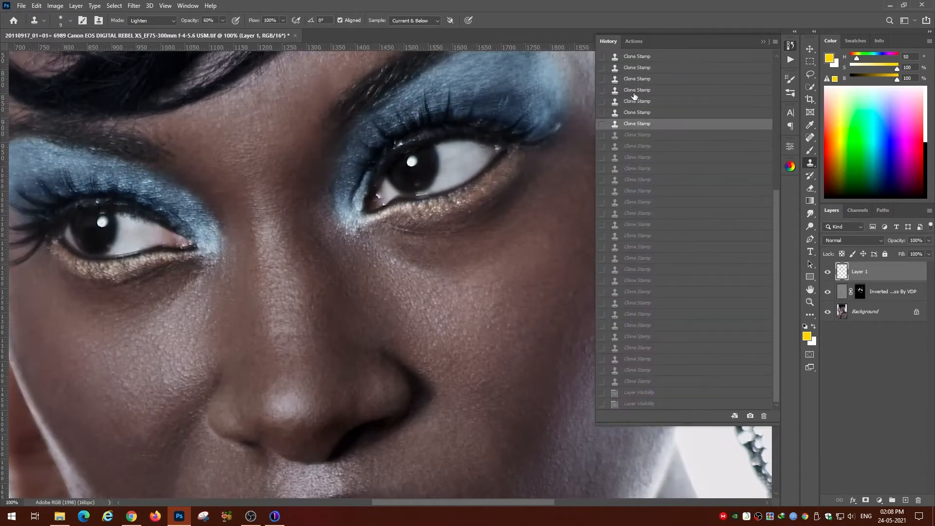
scroll(634, 97, "up", 5)
left_click(632, 102)
left_click_drag(632, 105, 631, 193)
left_click_drag(638, 292, 634, 268)
- Clone bright specks off the skin below the earring-side eye with the Clone Stamp in Darken mode at 100% opacity
left_click(435, 220, "ctrl")
left_click(149, 20)
left_click(144, 59)
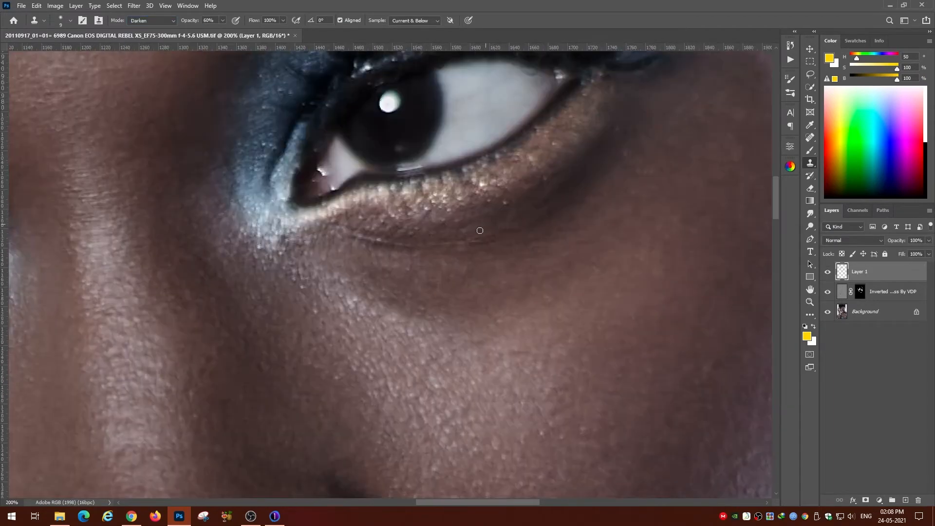
key("0")
scroll(565, 262, "up", 3)
scroll(565, 262, "right", 2)
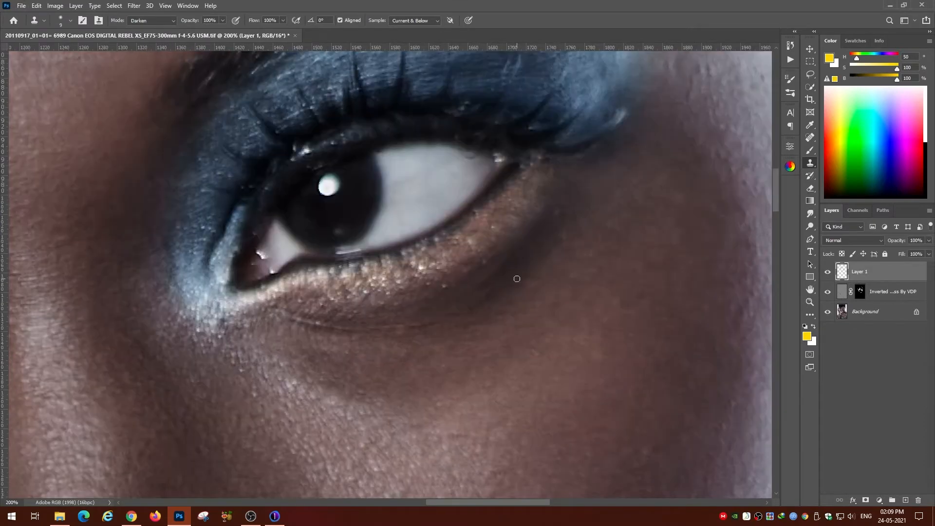
- Blend the skin around the earring-side eye with the Clone Stamp in Lighten mode at 70% opacity and Darken mode at 60%
key("7")
left_click(149, 21)
left_click(136, 103)
left_click(487, 332, "alt")
left_click(150, 21)
left_click(136, 58)
left_click(550, 240, "alt")
key("6")
- Run the recorded actions that add the Dodge & Burn By VDP group and the black-and-white Brightness group above the retouching layer
scroll(526, 278, "down", 3)
key("ctrl+minus")
key("ctrl+minus")
key("ctrl+minus")
key("ctrl+minus")
key("ctrl+minus")
key("ctrl+minus")
key("ctrl+plus")
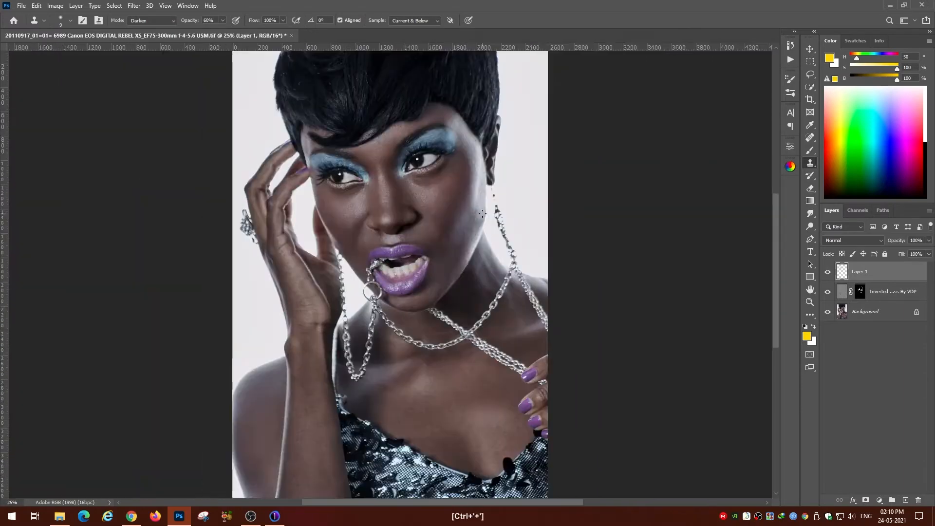
left_click(791, 59)
left_click(646, 144)
left_click(724, 416)
left_click(644, 105)
left_click(724, 416)
left_click(790, 59)
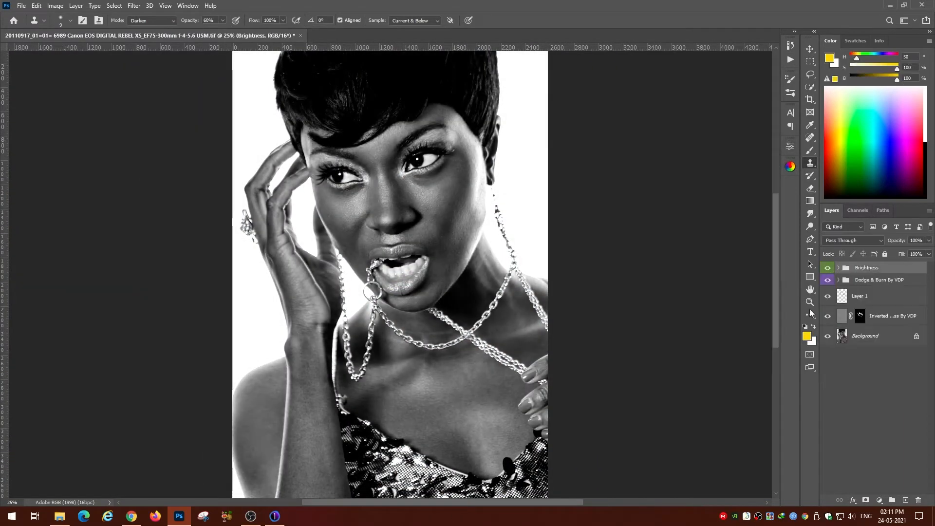
- Select the Dodge layer mask in the Dodge & Burn By VDP group and prepare a small white Brush at 10% opacity
left_click(879, 280)
left_click(838, 280)
left_click(873, 296)
key("b")
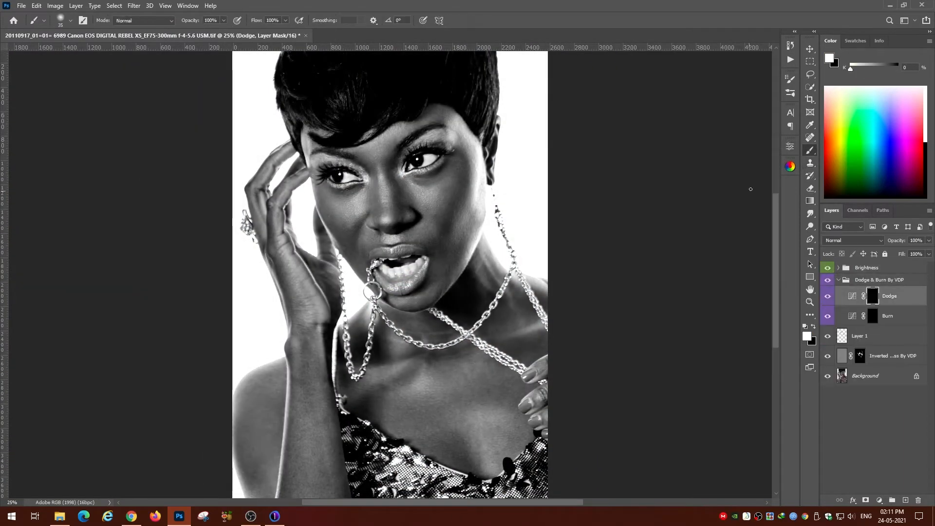
left_click(790, 79)
left_click(790, 79)
key("bracketleft")
key("bracketleft")
key("bracketleft")
key("bracketleft")
key("bracketleft")
key("bracketleft")
key("bracketleft")
- Even out the skin under the earring-side eye by painting alternately on the Dodge and Burn masks
key("ctrl+plus")
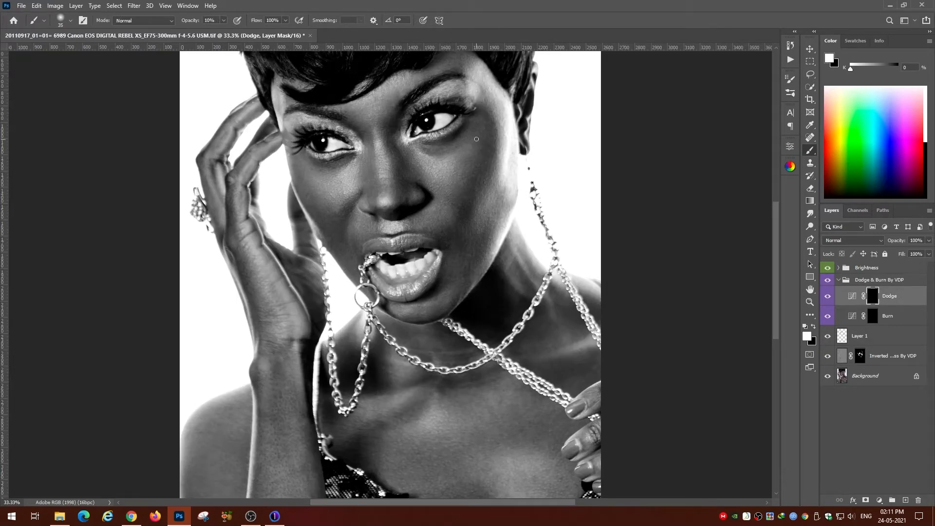
key("alt+bracketleft")
key("bracketleft")
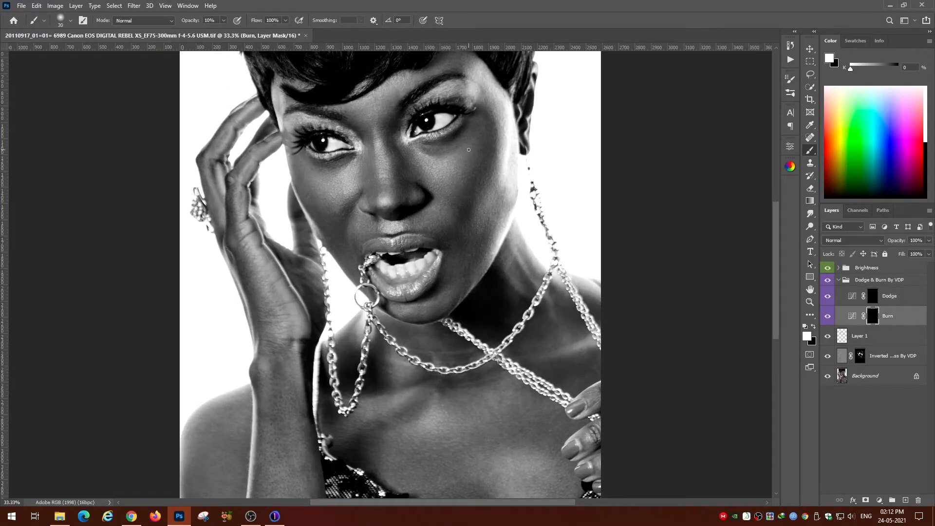
key("alt+bracketright")
key("bracketleft")
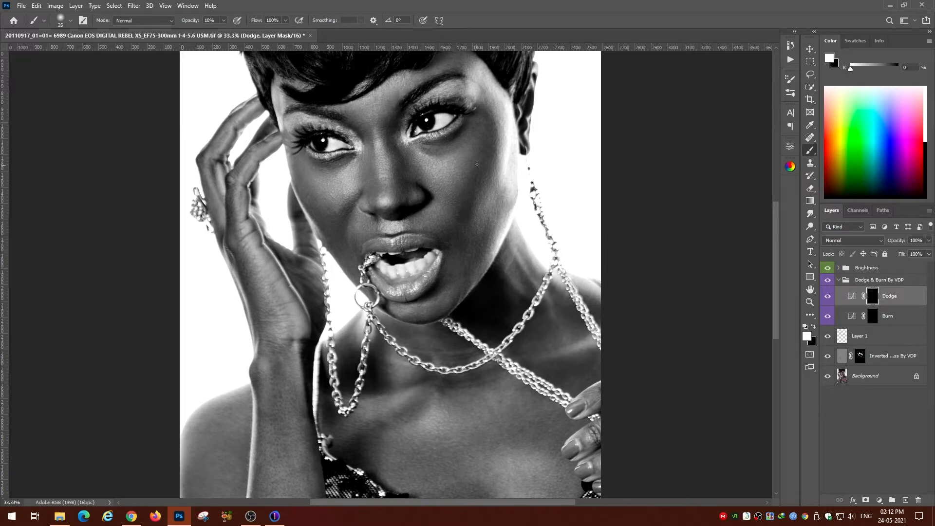
key("bracketleft")
key("bracketleft")
key("alt+bracketleft")
key("alt+bracketright")
left_click_drag(439, 153, 431, 154)
- Dodge and burn the uneven tones on the earring-side cheek with a smaller white brush
left_click(873, 318)
left_click(874, 299)
key("bracketleft")
key("alt+bracketleft")
key("bracketleft")
key("bracketleft")
key("bracketleft")
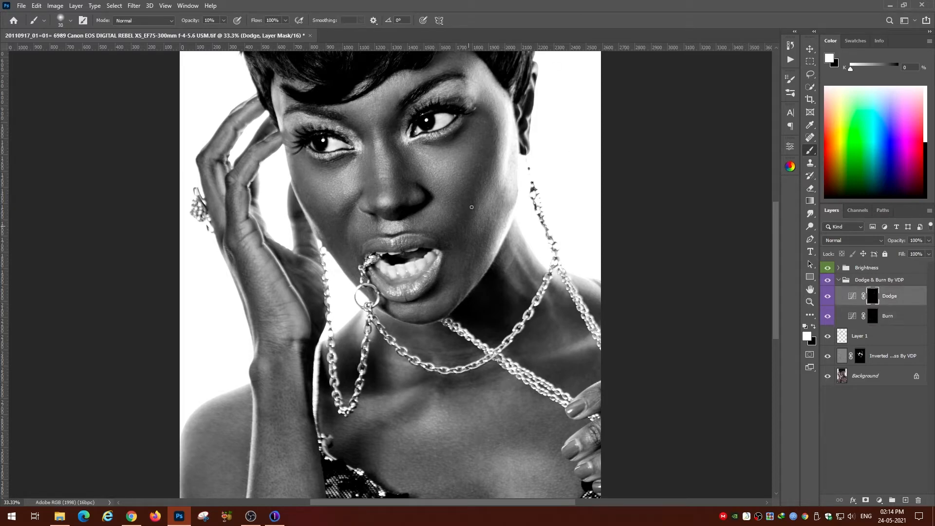
- Show the portrait in two side-by-side windows, with one fitted to the whole image for reference
key("ctrl+plus")
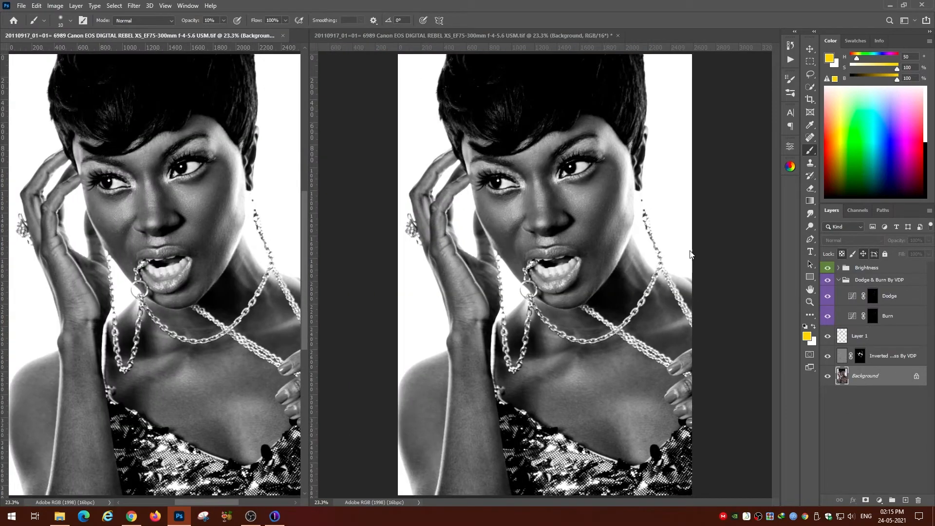
key("ctrl+minus")
key("ctrl+0")
left_click(810, 302)
left_click(211, 258)
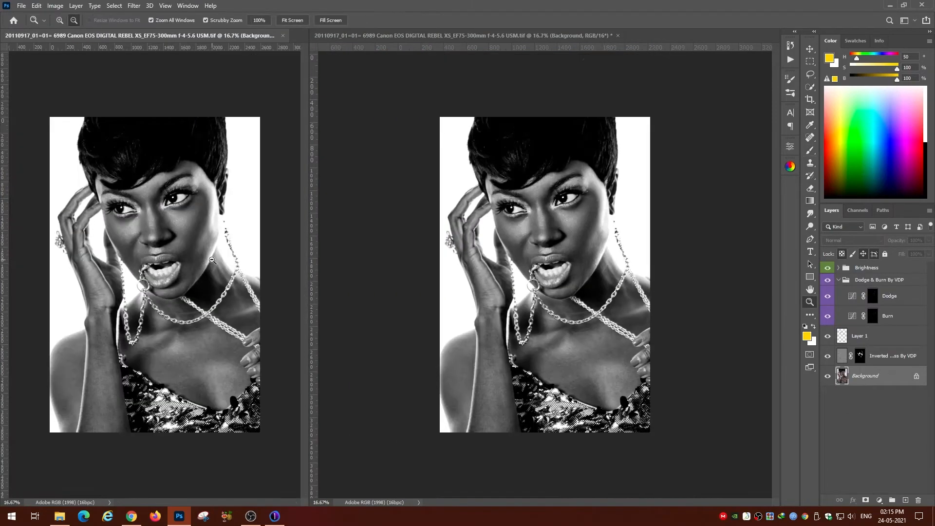
key("ctrl+0")
left_click(672, 283)
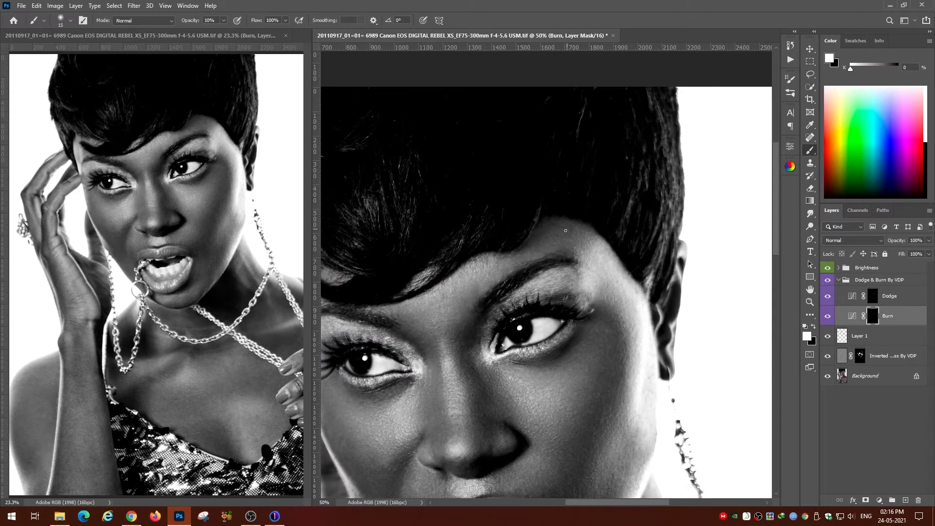
- Smooth the forehead tones at 50% zoom by painting alternately on the Dodge and Burn masks
key("alt+bracketright")
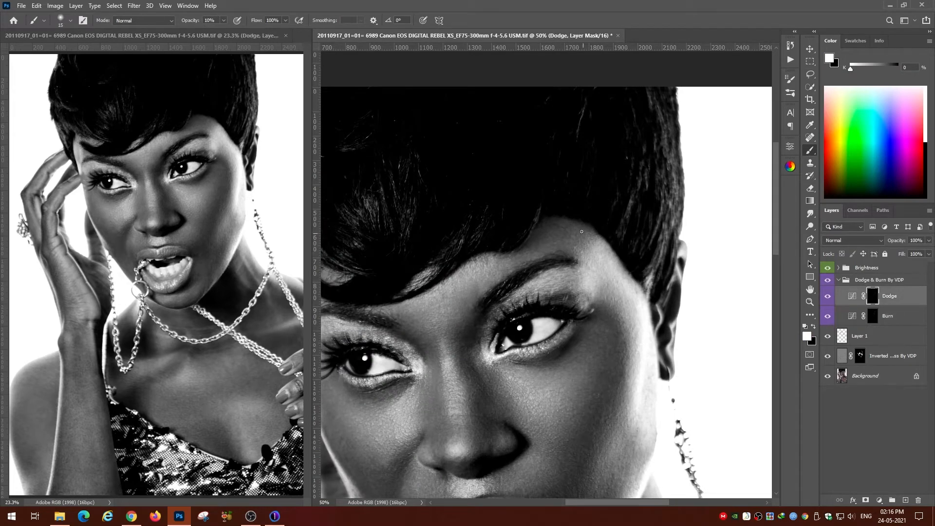
key("alt+bracketleft")
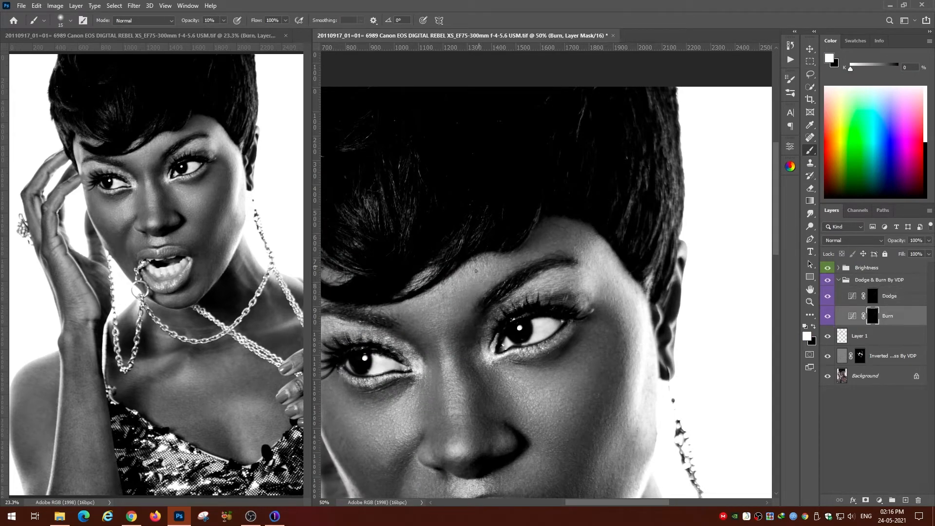
key("alt+bracketright")
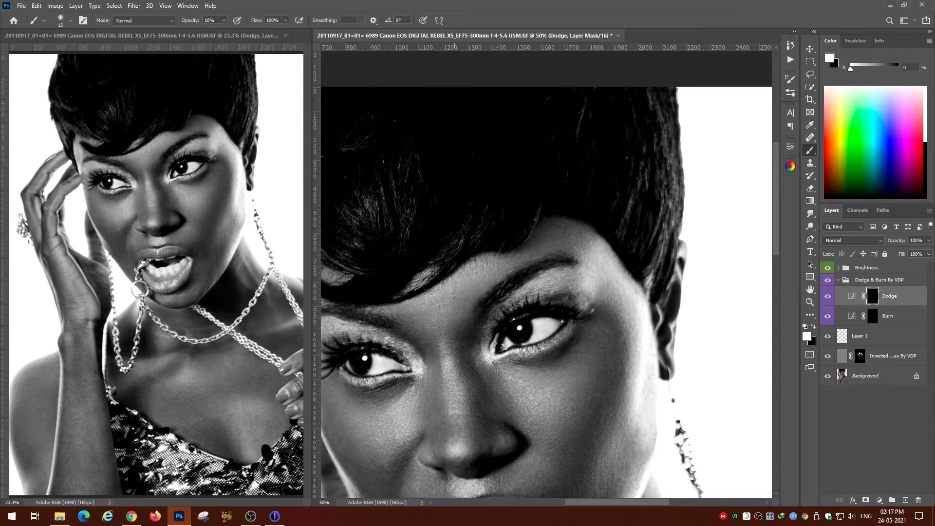
key("alt+bracketleft")
key("bracketleft")
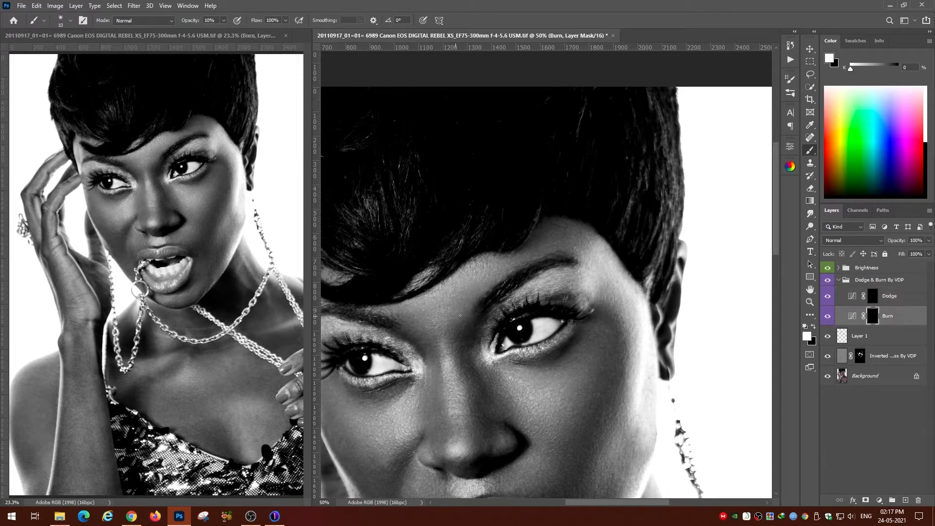
- Hide the Brightness group and continue dodging and burning the forehead in full color
left_click(828, 268)
key("bracketright")
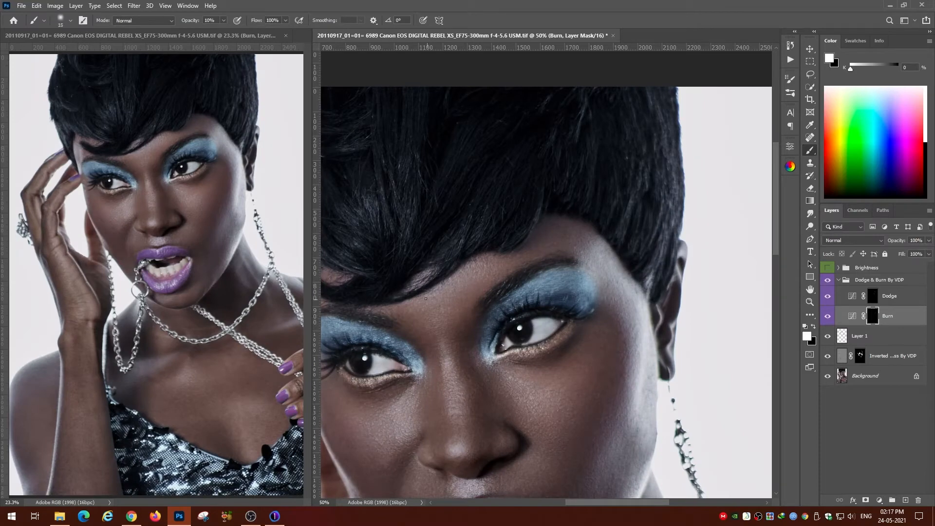
key("alt+bracketright")
key("alt+bracketleft")
left_click(874, 302)
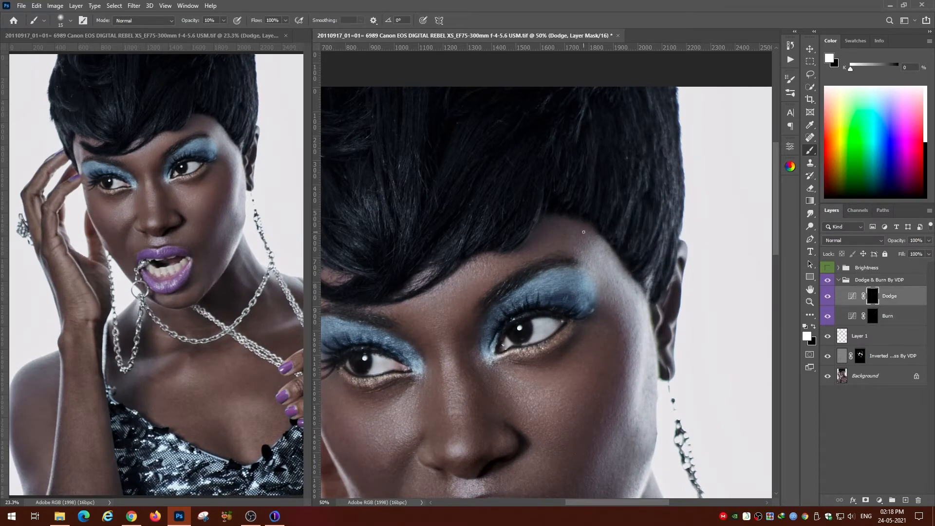
key("alt+bracketleft")
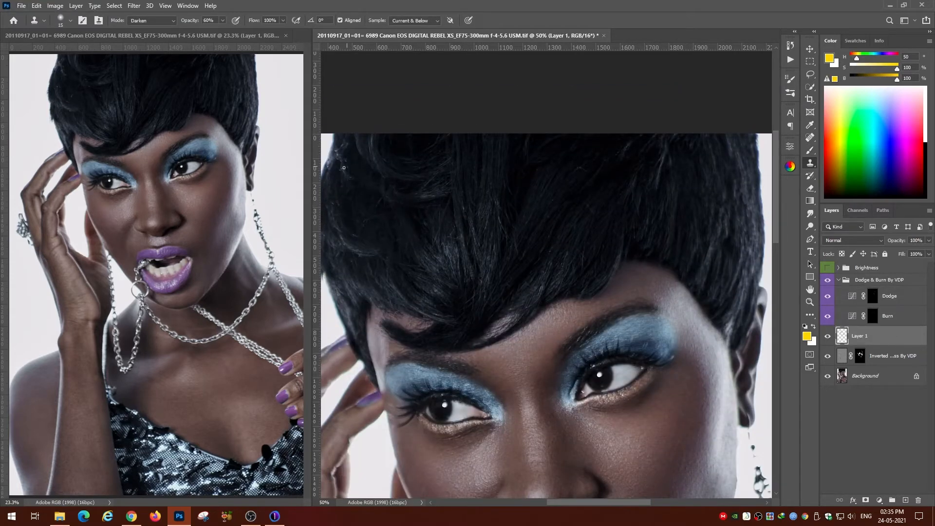
- Reduce bright skin texture on the earring-side cheek of Layer 1 with the Clone Stamp in Darken mode at 60% opacity
scroll(379, 218, "down", 5)
scroll(515, 254, "up", 2)
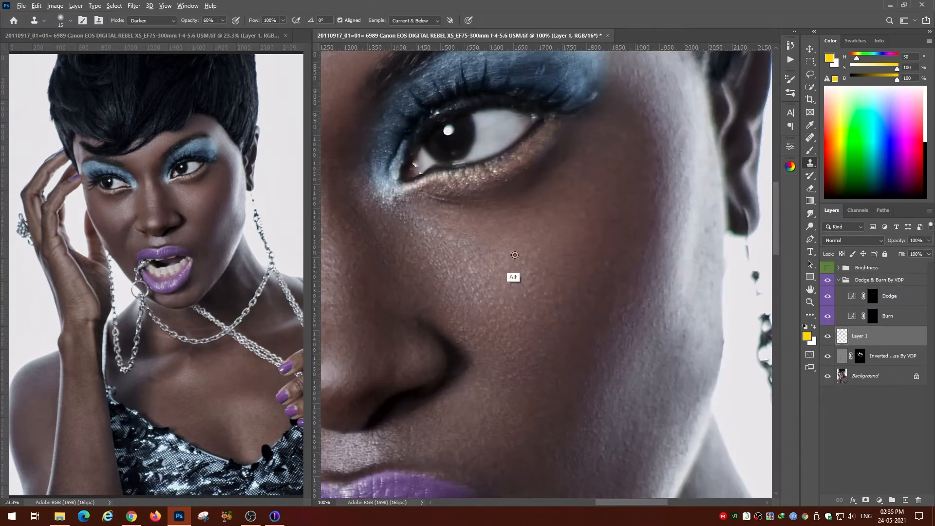
left_click(530, 306, "alt")
left_click(524, 264, "alt")
left_click_drag(549, 261, 499, 287)
left_click_drag(557, 286, 508, 436)
- Even out the temple beside the blue eyeshadow with the Clone Stamp in Darken mode at 60% opacity
left_click(534, 262, "alt")
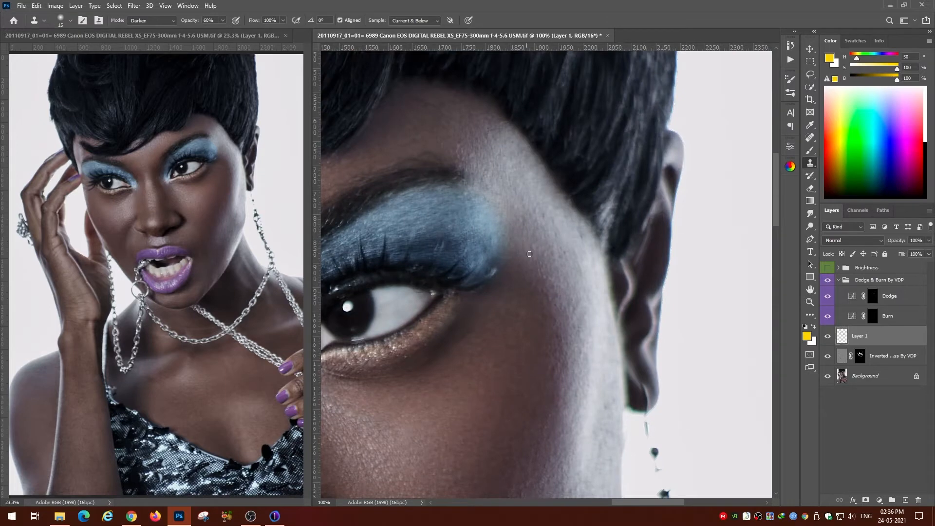
left_click_drag(576, 267, 528, 148)
left_click(567, 297)
left_click_drag(567, 297, 546, 144)
- Remove dark marks along the face edge below the ear with the Clone Stamp in Lighten mode at 100% opacity
left_click(522, 265, "alt")
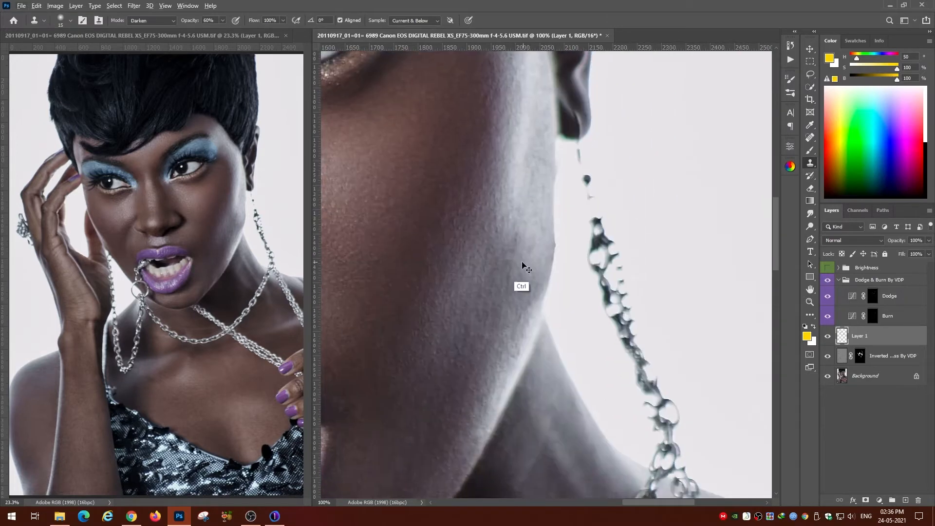
left_click(152, 20)
left_click(140, 101)
key("0")
left_click(522, 252, "alt")
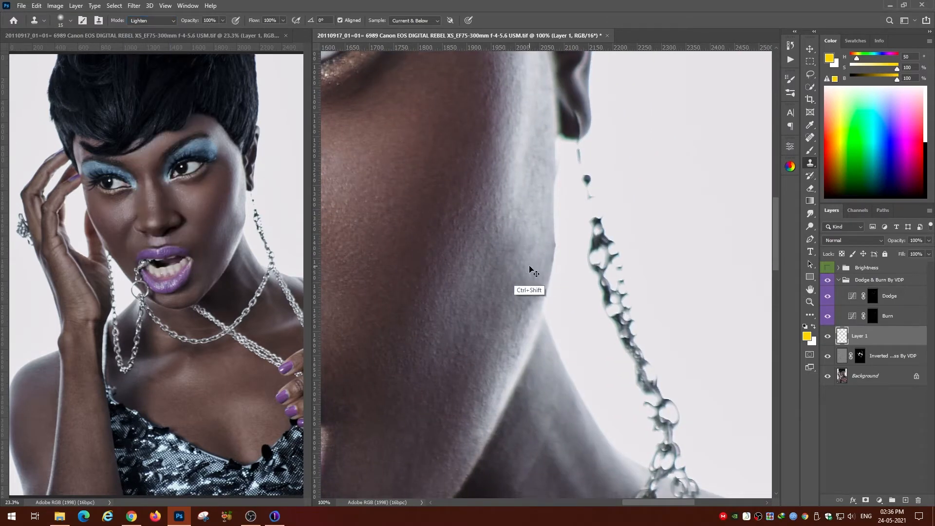
- Tone down bright spots on the lower face and chin with the Clone Stamp in Darken mode at 40% opacity
key("shift+alt+k")
key("4")
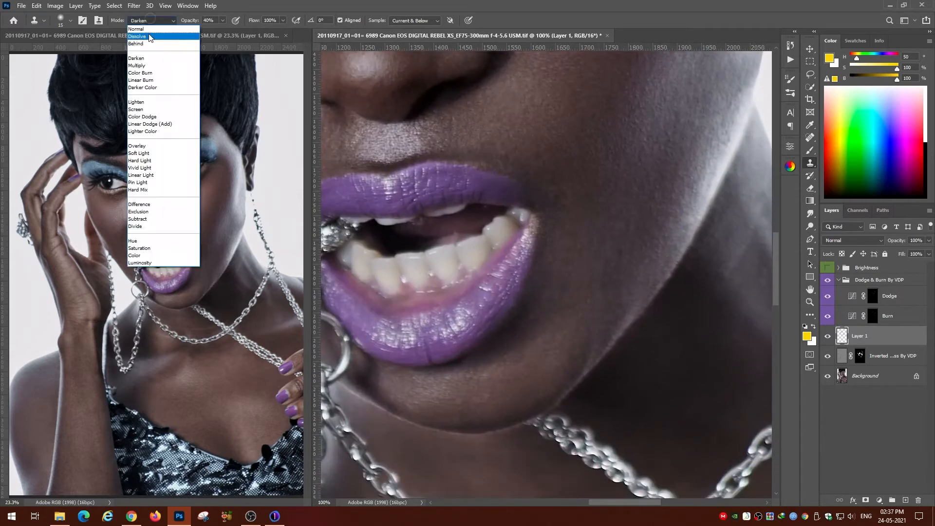
key("alt")
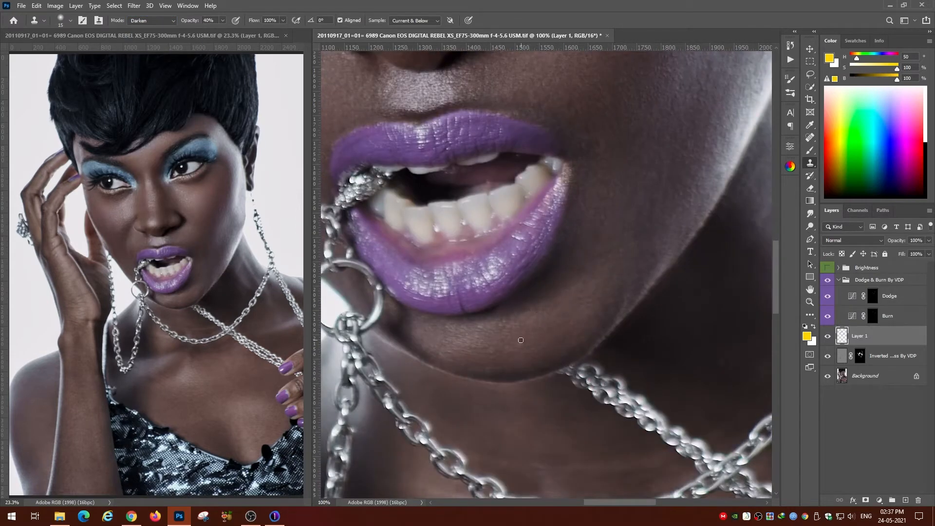
- Clean up the skin beside the earring-side mouth corner with a smaller Clone Stamp in Darken mode at 40% opacity
key("bracketleft")
left_click(152, 20)
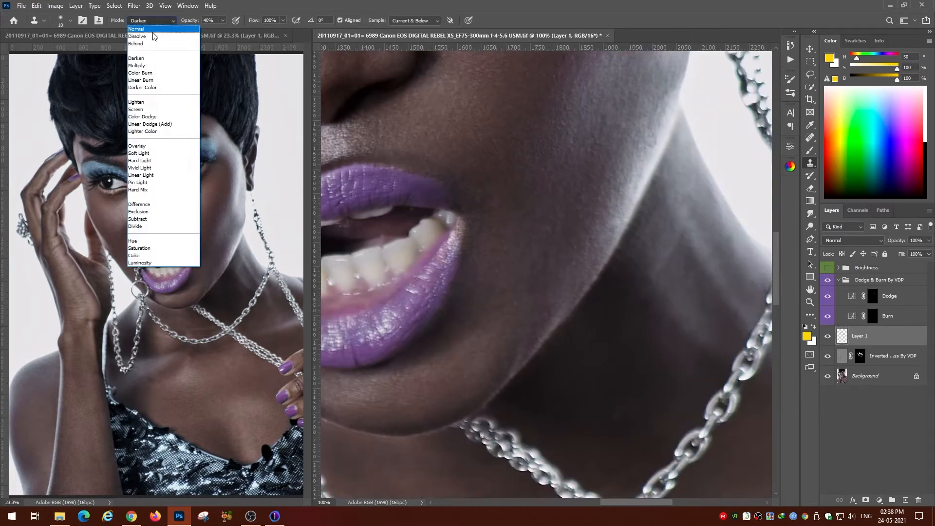
left_click(482, 234)
left_click(481, 194, "alt")
left_click(491, 192)
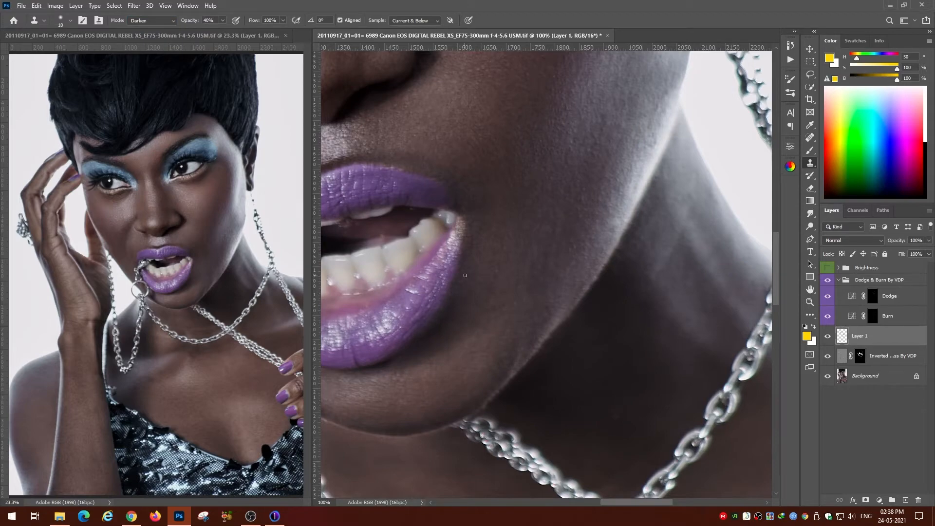
left_click(479, 267)
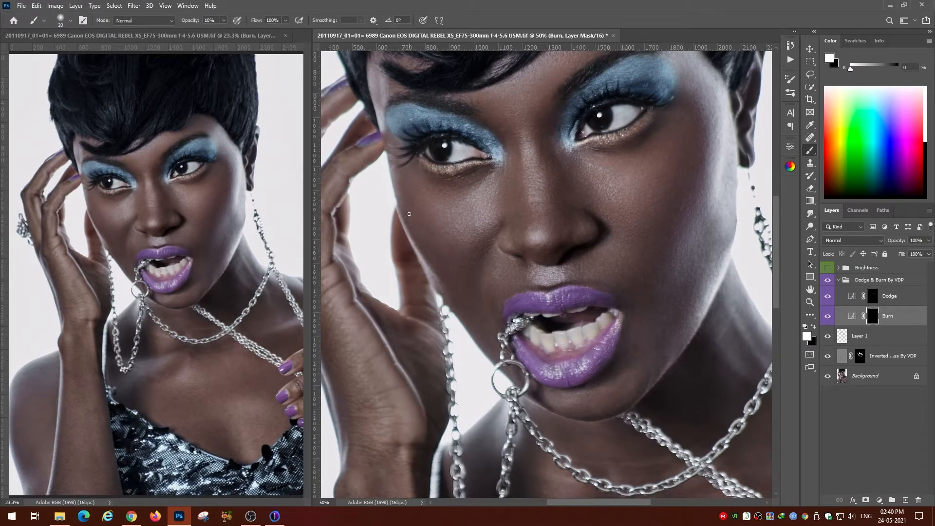
- Dodge and burn the hand-side cheek, the skin above the upper lip and the nose at 10% brush opacity
key("alt+bracketright")
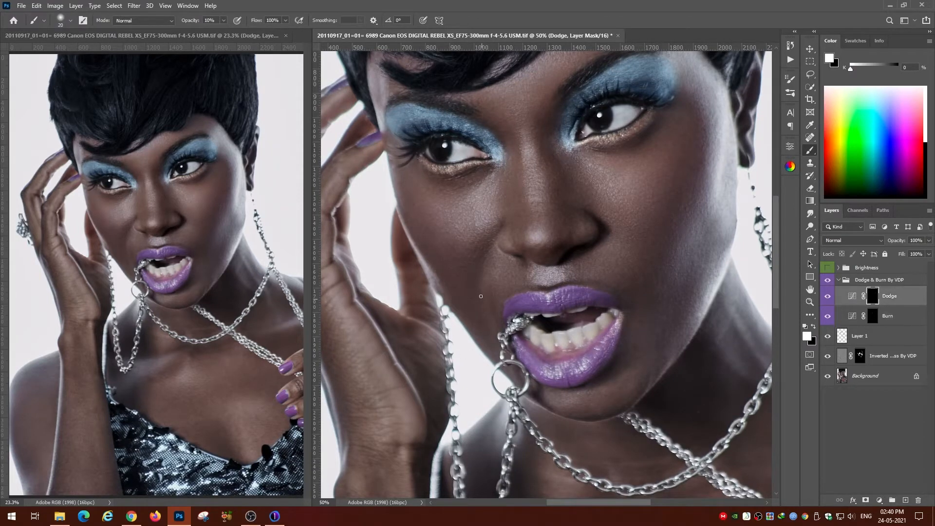
key("alt+bracketleft")
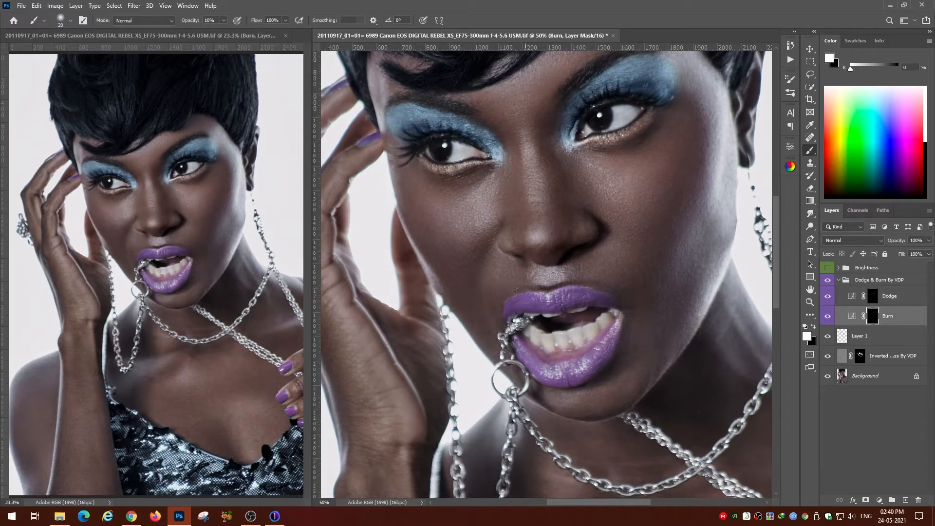
key("bracketleft")
key("alt+bracketright")
key("bracketright")
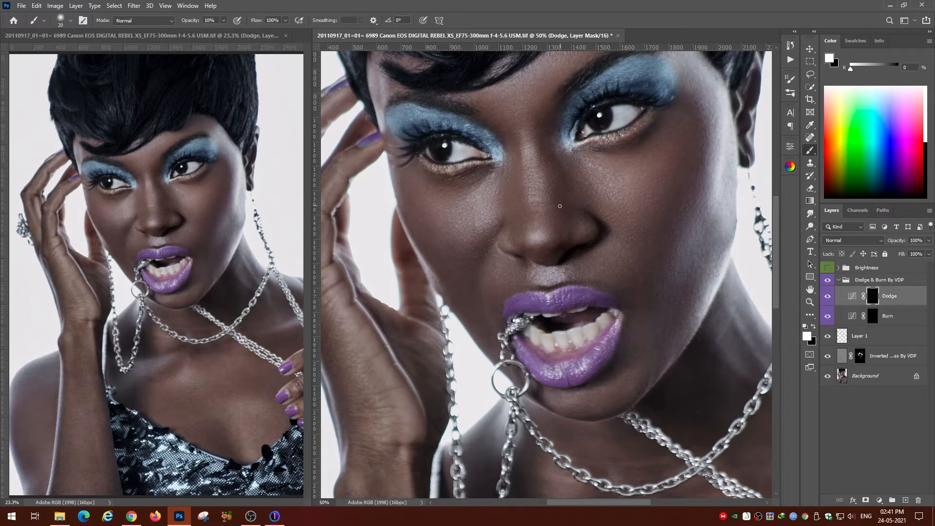
key("alt+bracketleft")
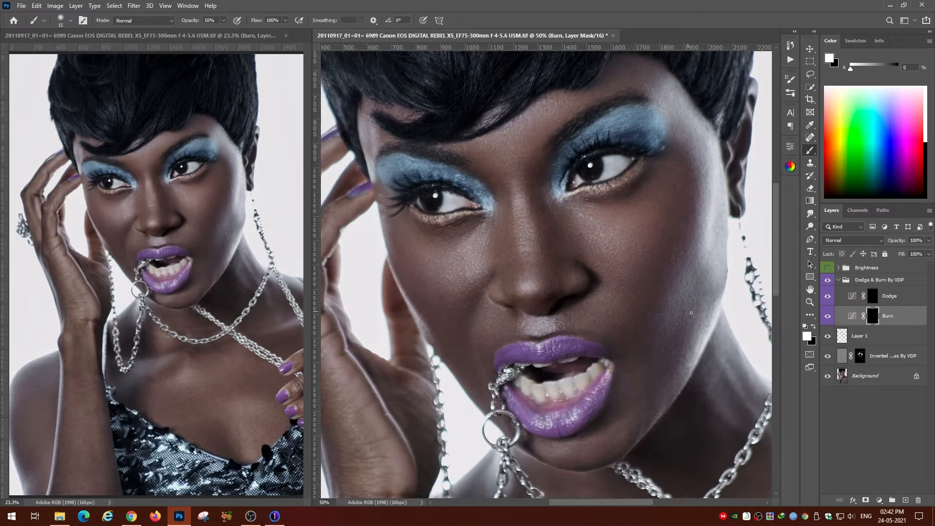
- Even out the earring-side jaw and chin by painting alternately on the Dodge and Burn masks
key("alt+bracketright")
key("bracketright")
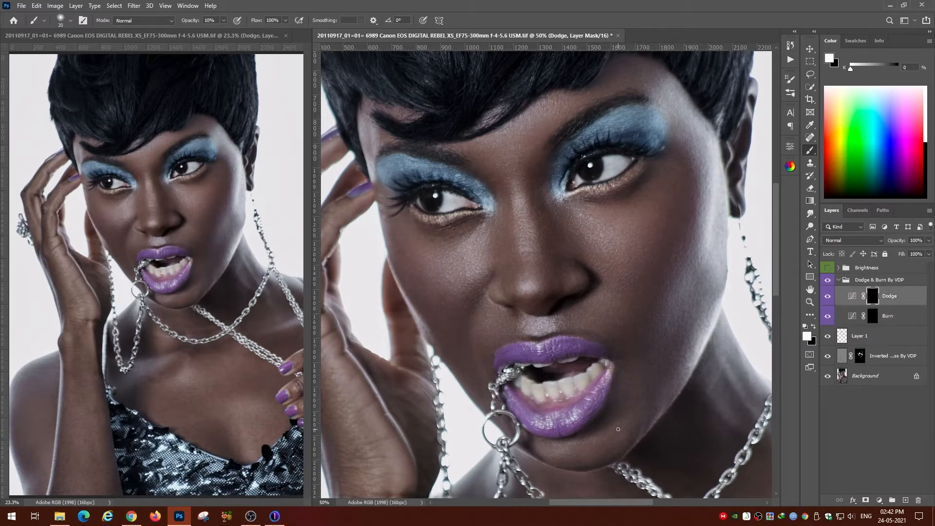
key("alt+bracketleft")
key("bracketleft")
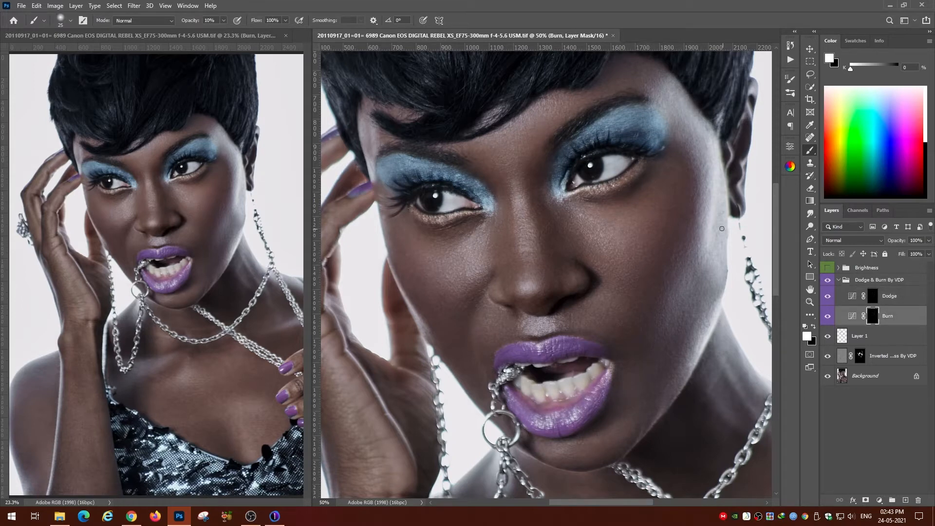
- Even out the nose side and hand-side cheek by painting alternately on the Burn and Dodge masks at 10% brush opacity
left_click_drag(721, 228, 747, 269)
key("bracketleft")
key("bracketleft")
key("bracketleft")
key("bracketleft")
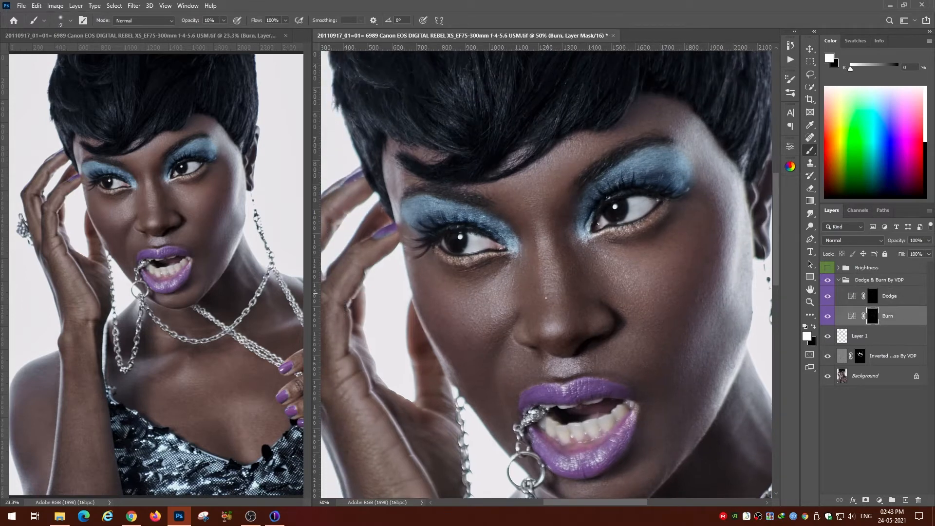
key("alt+bracketright")
key("bracketright")
key("bracketright")
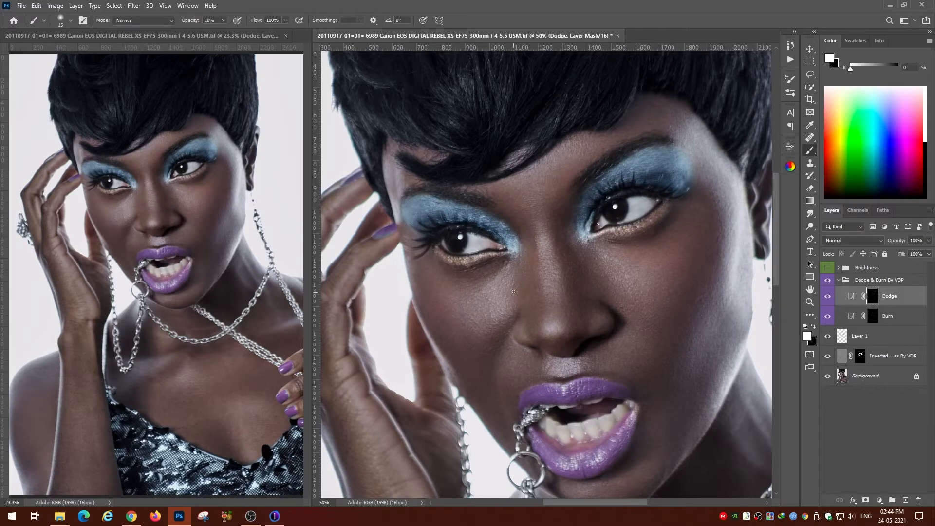
key("alt+bracketleft")
key("bracketright")
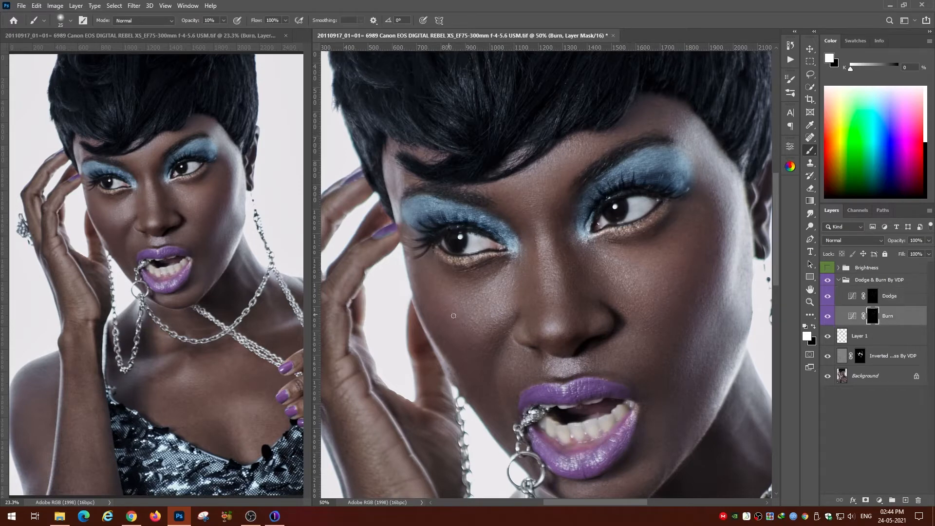
key("bracketleft")
key("bracketleft")
key("bracketleft")
key("bracketleft")
- Dodge and burn the neck below the chin, between the chains, at 10% brush opacity
key("ctrl+minus")
key("bracketright")
key("bracketright")
key("bracketright")
key("bracketright")
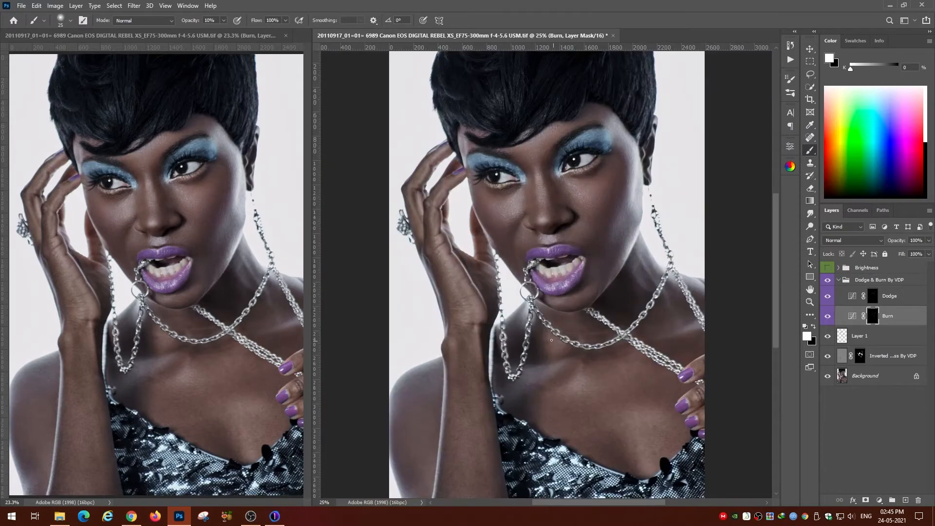
key("ctrl+plus")
key("alt+bracketright")
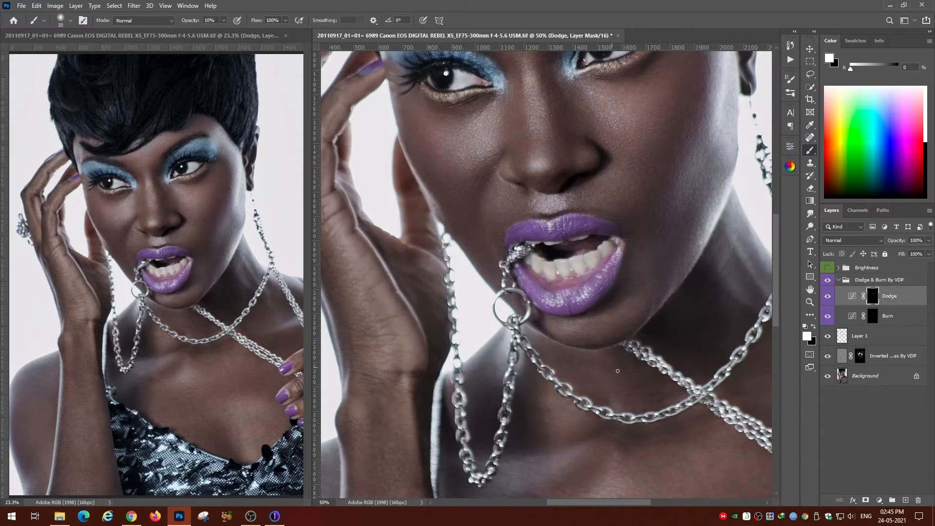
key("alt+bracketleft")
key("alt+bracketright")
key("bracketright")
key("alt+bracketleft")
key("bracketleft")
key("alt+bracketright")
key("alt+bracketleft")
- Even out the neck skin around the chain crossing with small brushes on the Dodge and Burn masks
scroll(667, 381, "up", 2)
left_click_drag(667, 381, 440, 328)
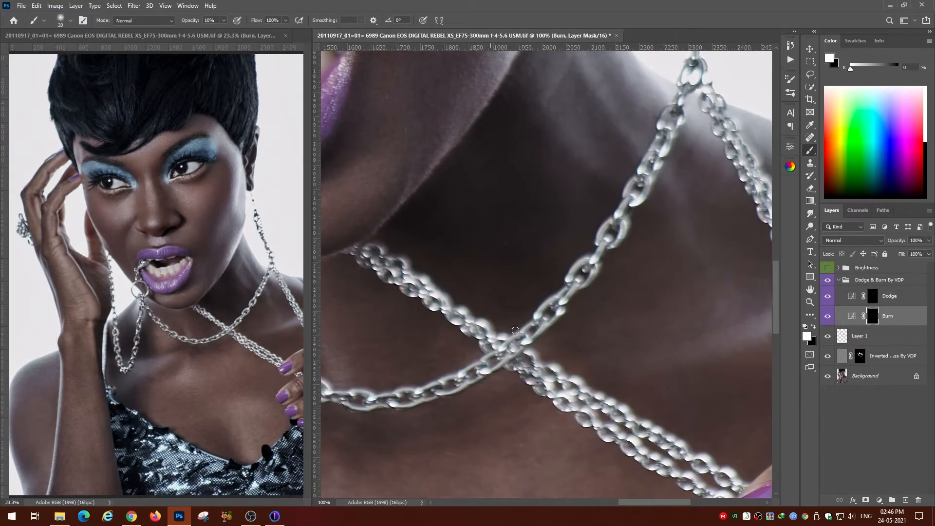
key("alt+bracketright")
key("bracketleft")
key("bracketleft")
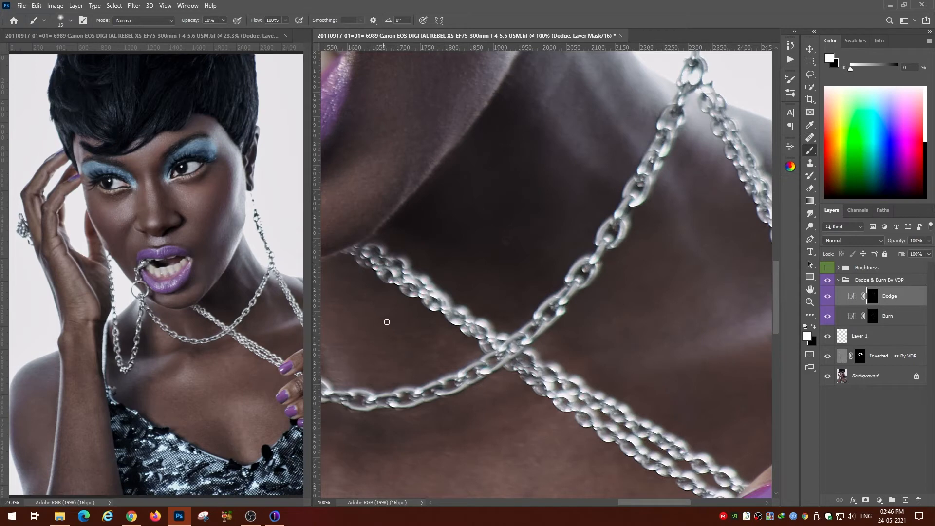
key("alt+bracketleft")
key("bracketright")
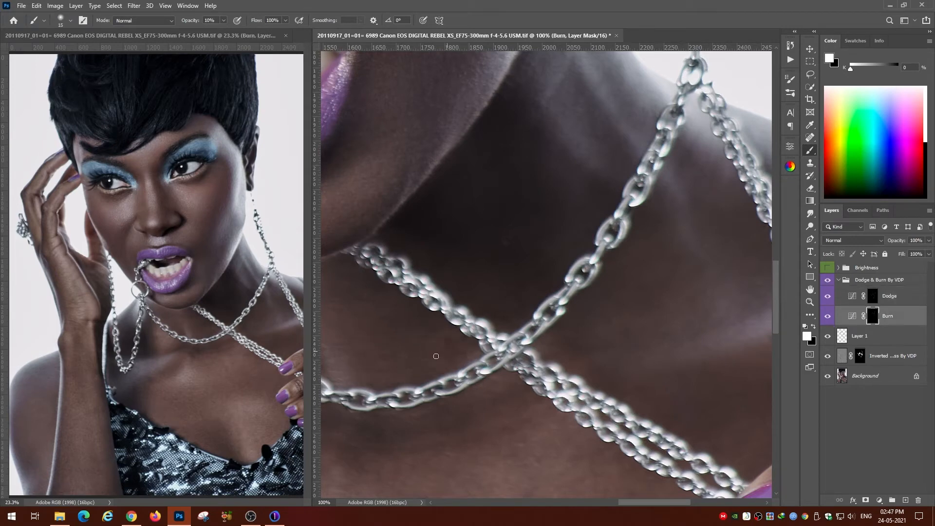
key("bracketleft")
key("bracketright")
- Dodge and burn the upper chest just below the crossing chains with a 10 to 15 px brush
left_click_drag(721, 172, 645, 338)
left_click_drag(543, 326, 688, 295)
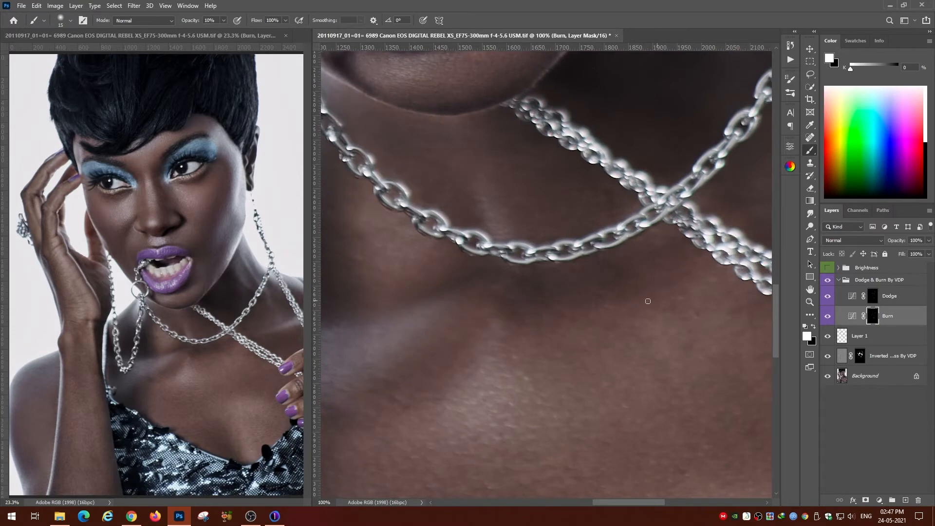
key("alt+bracketright")
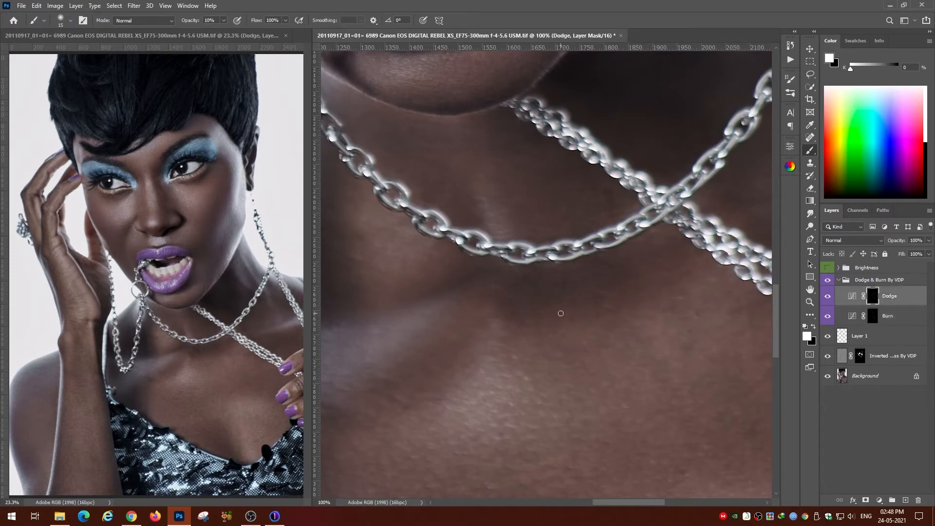
key("bracketleft")
key("alt+bracketleft")
key("alt+bracketright")
key("alt+bracketleft")
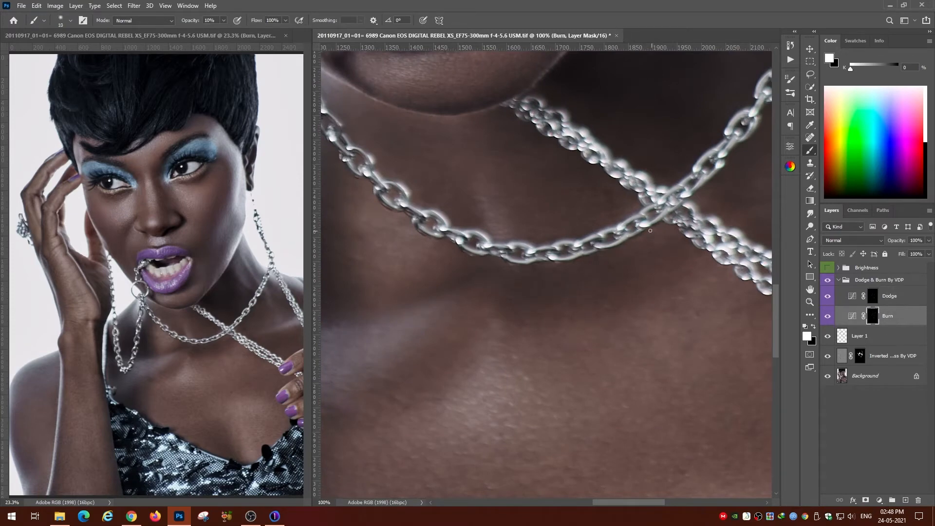
left_click_drag(730, 337, 630, 272)
key("alt+bracketright")
key("bracketright")
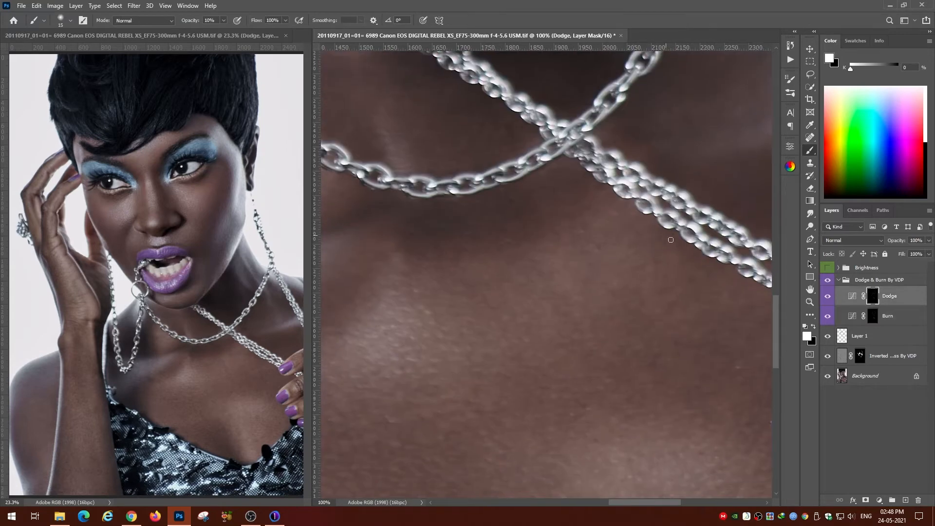
key("alt+bracketleft")
- Smooth the tones of the chest and collarbone beside the hanging chain loop on the Burn and Dodge masks
scroll(540, 378, "left", 7)
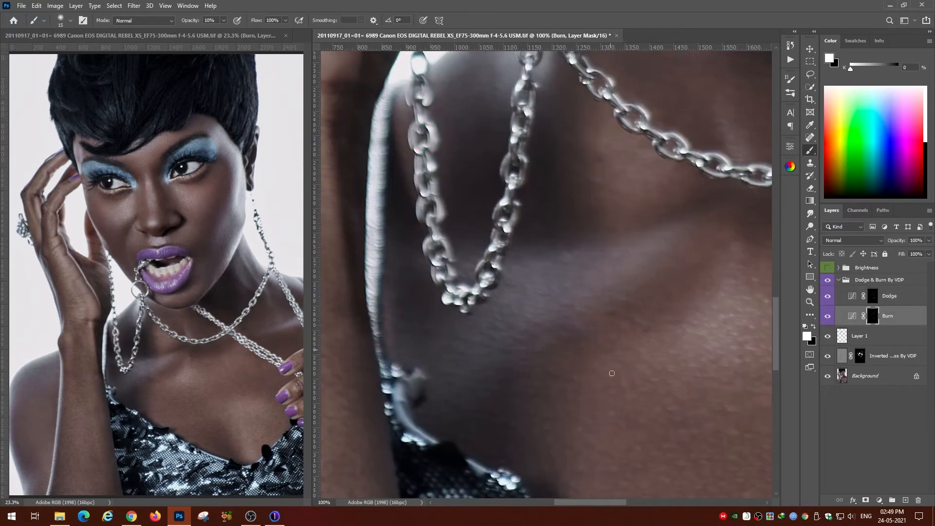
key("alt+bracketright")
key("alt+bracketleft")
key("alt+bracketright")
key("alt+bracketleft")
key("bracketleft")
key("alt+bracketright")
key("bracketright")
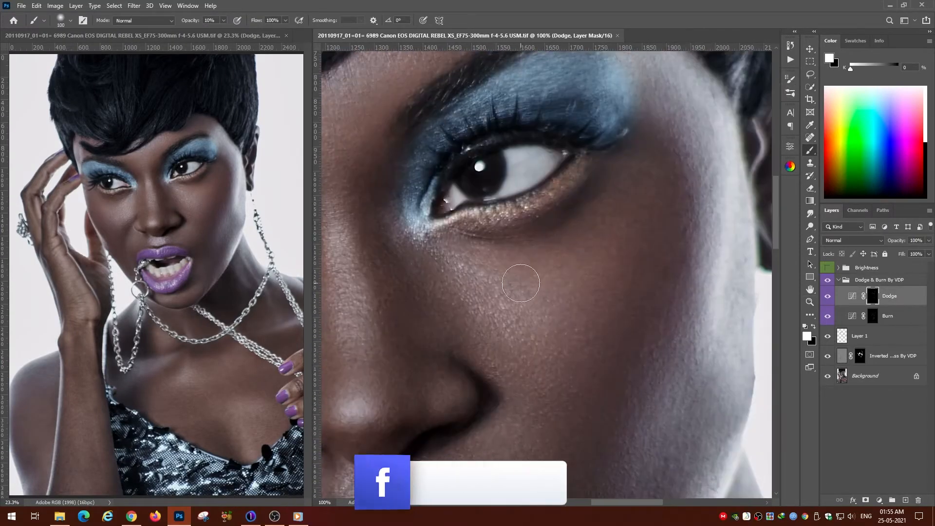
- Shrink the brush below 10 px and dodge and burn the fine skin texture under the earring-side eye
key("alt+bracketleft")
key("bracketleft")
key("bracketleft")
key("bracketleft")
key("bracketleft")
key("bracketleft")
key("bracketleft")
key("bracketleft")
key("bracketleft")
key("bracketleft")
key("bracketleft")
key("bracketleft")
key("bracketleft")
key("bracketleft")
key("bracketleft")
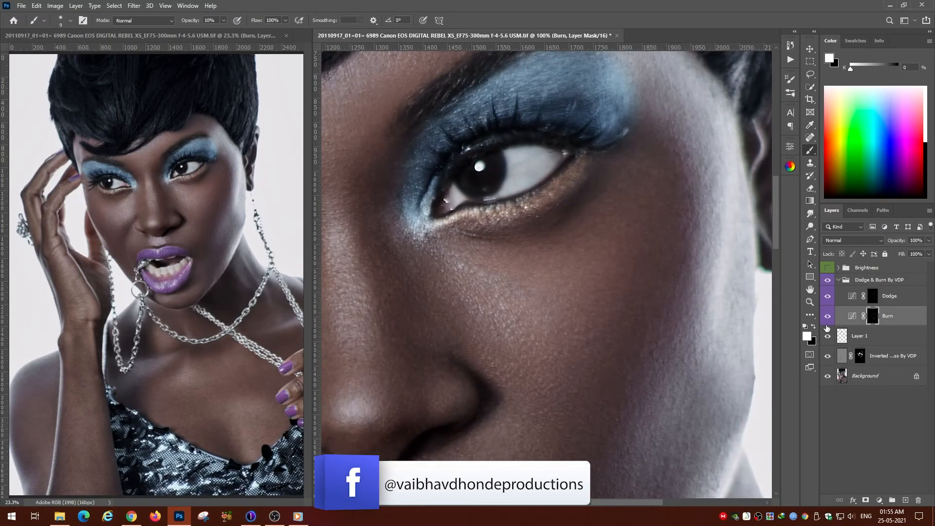
key("bracketleft")
key("bracketleft")
key("alt+bracketright")
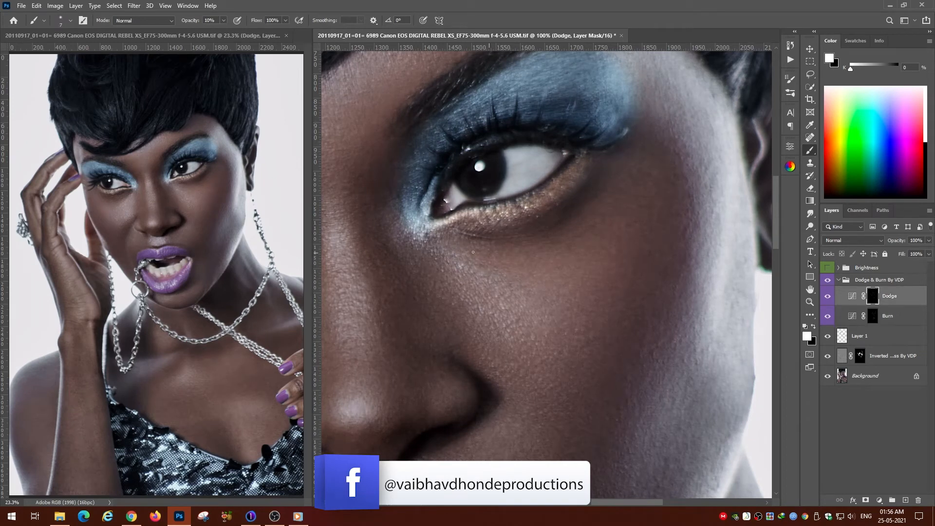
key("alt+bracketleft")
key("bracketright")
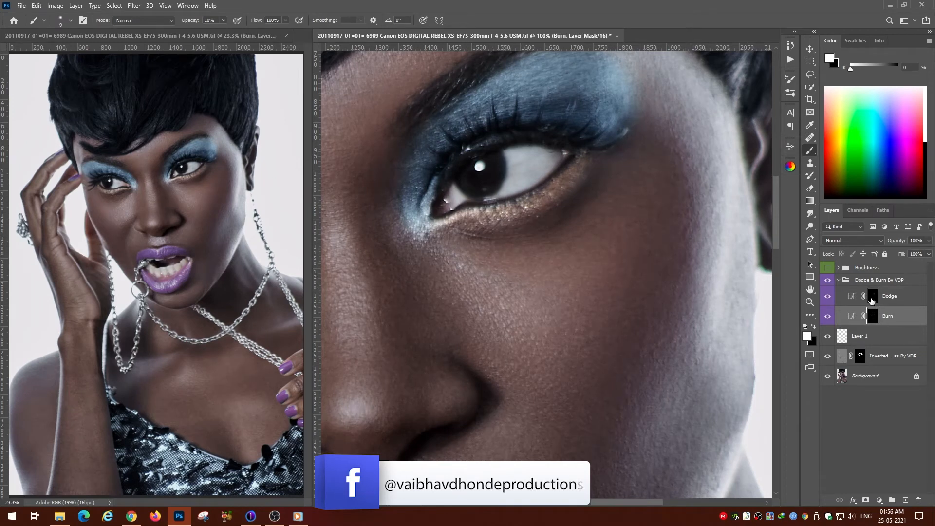
- Even out the outer earring-side cheek and temple by alternating between the Dodge and Burn masks
key("alt+bracketright")
key("alt+bracketleft")
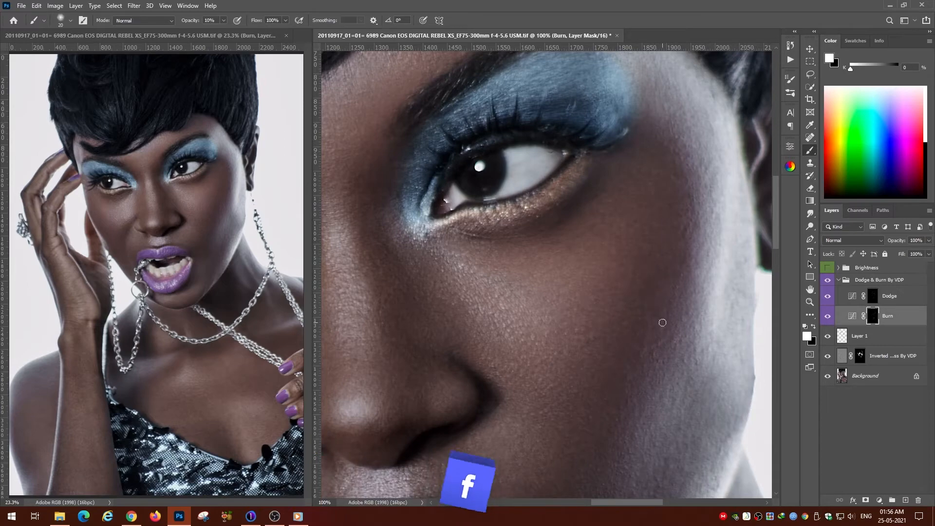
key("alt+bracketright")
key("alt+bracketleft")
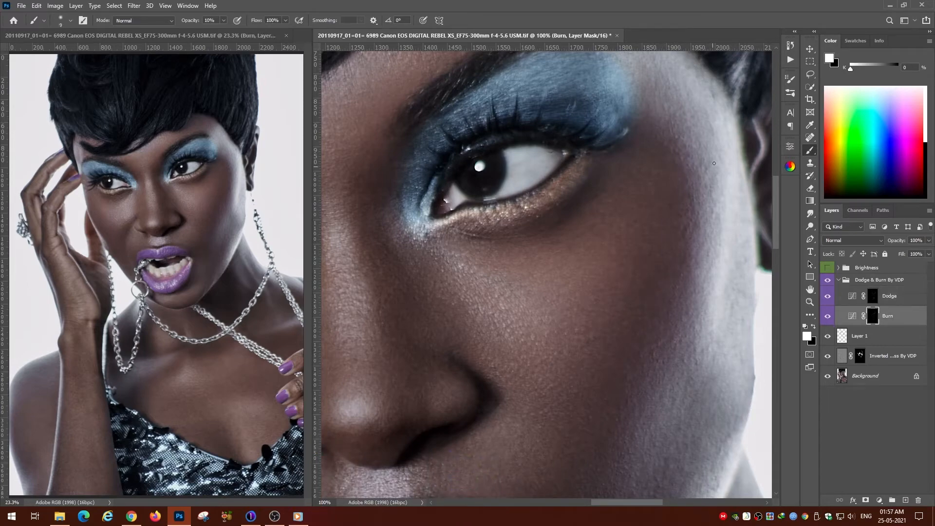
key("alt+bracketright")
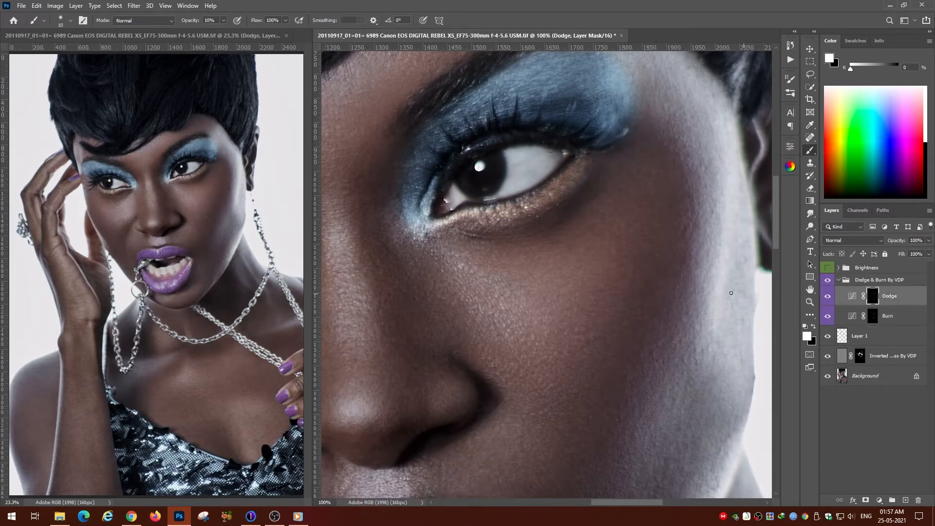
- Dodge and burn the nose bridge and the skin between the eyebrows with a fine brush at 10% opacity
scroll(579, 307, "left", 3)
scroll(535, 244, "down", 1)
key("alt+bracketleft")
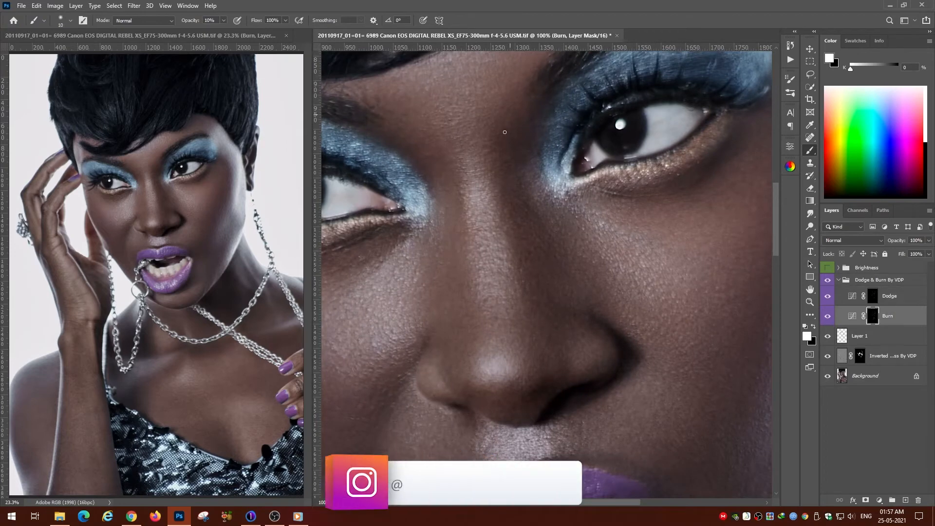
key("bracketleft")
key("bracketleft")
key("alt+bracketright")
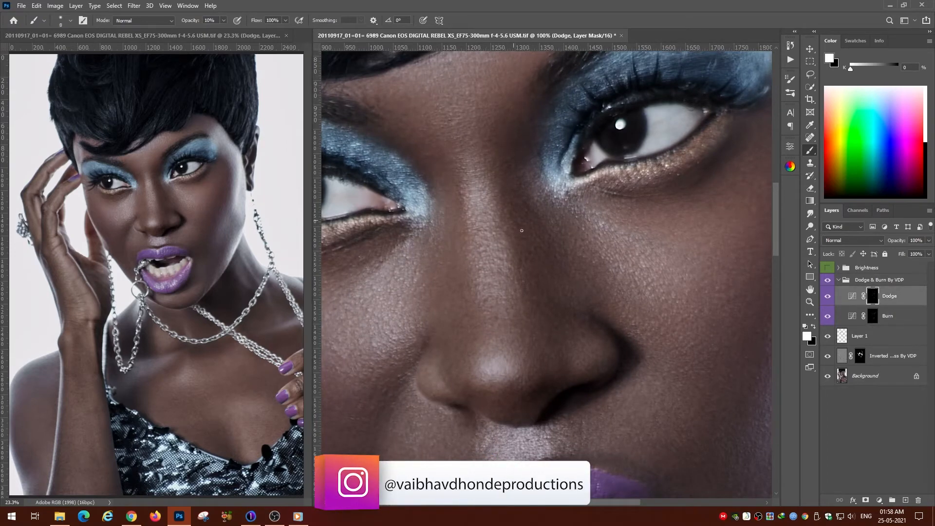
key("alt+bracketleft")
- Touch up the uneven tones on the hand-side cheek below the eye on the Burn and Dodge masks
left_click_drag(365, 270, 572, 176)
key("alt+bracketright")
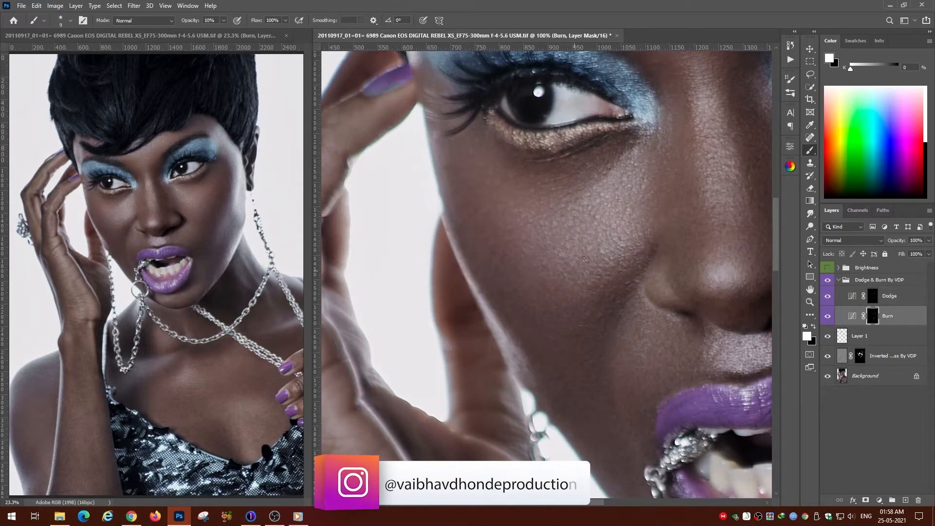
key("bracketright")
key("bracketright")
key("bracketright")
key("bracketright")
- Even out the chin and jaw beneath the lower lip with a 10 px brush on the Burn and Dodge masks
key("ctrl+minus")
key("ctrl+minus")
key("ctrl+minus")
key("ctrl+plus")
key("ctrl+plus")
key("ctrl+plus")
left_click_drag(685, 434, 407, 115)
key("bracketleft")
key("bracketleft")
key("bracketleft")
key("bracketleft")
key("alt+bracketleft")
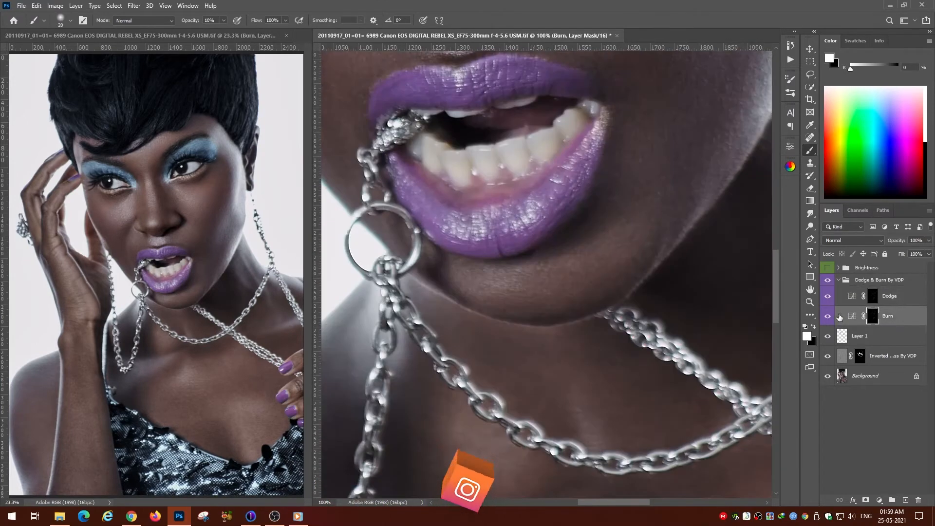
key("alt+bracketright")
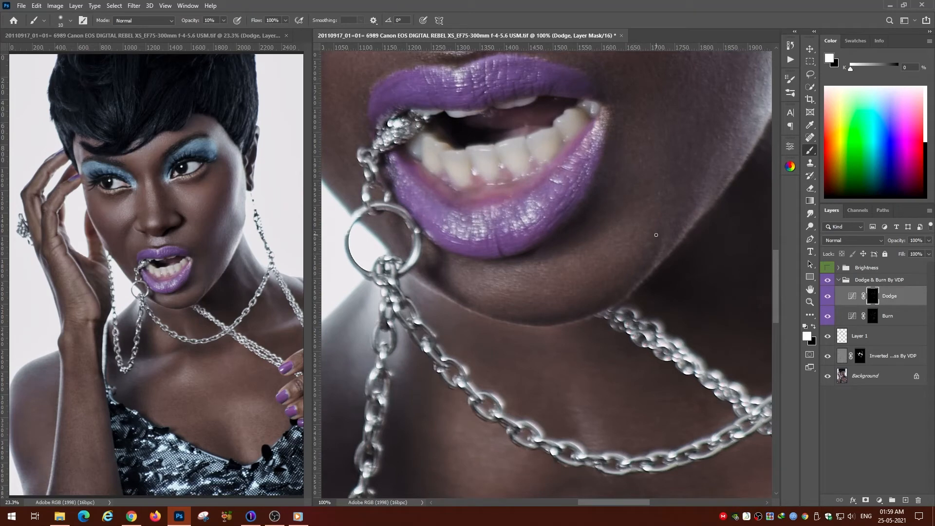
key("alt+bracketleft")
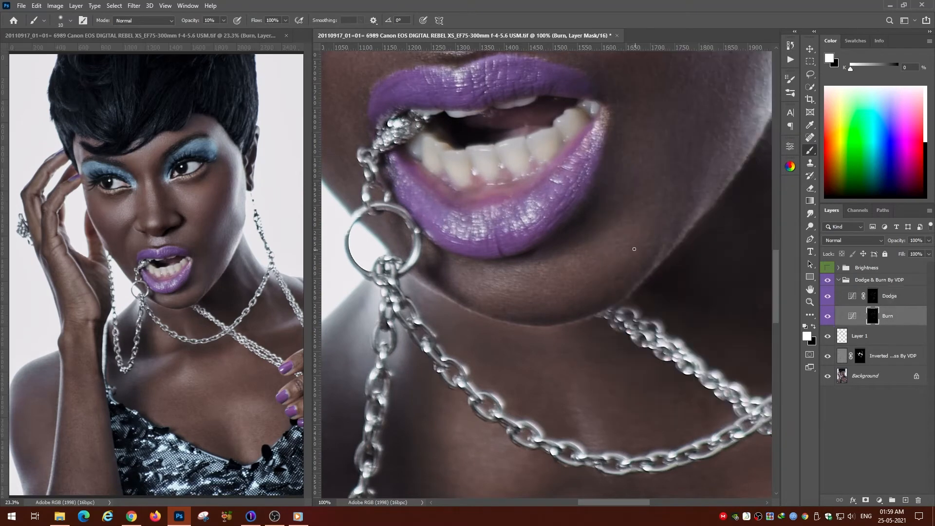
key("alt+bracketright")
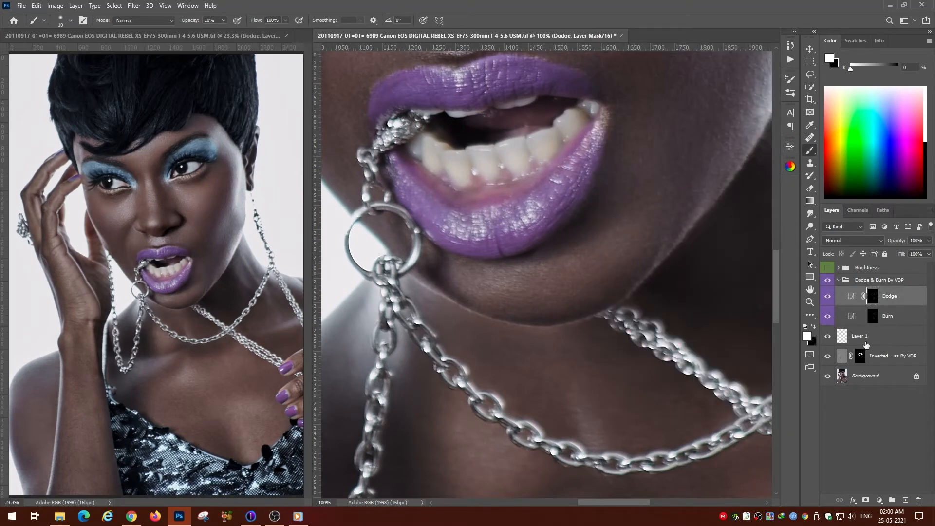
key("alt+bracketleft")
key("alt+bracketright")
key("alt+bracketright")
key("alt+bracketleft")
- Dodge and burn the earring-side lower cheek up to the bright jaw edge with a small brush
left_click_drag(652, 131, 559, 284)
key("alt+bracketleft")
key("alt+bracketright")
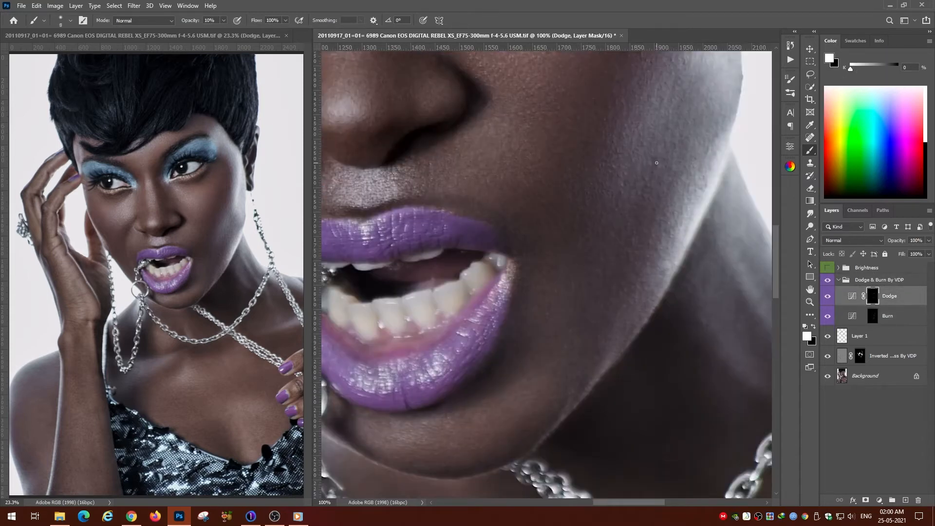
key("alt+bracketleft")
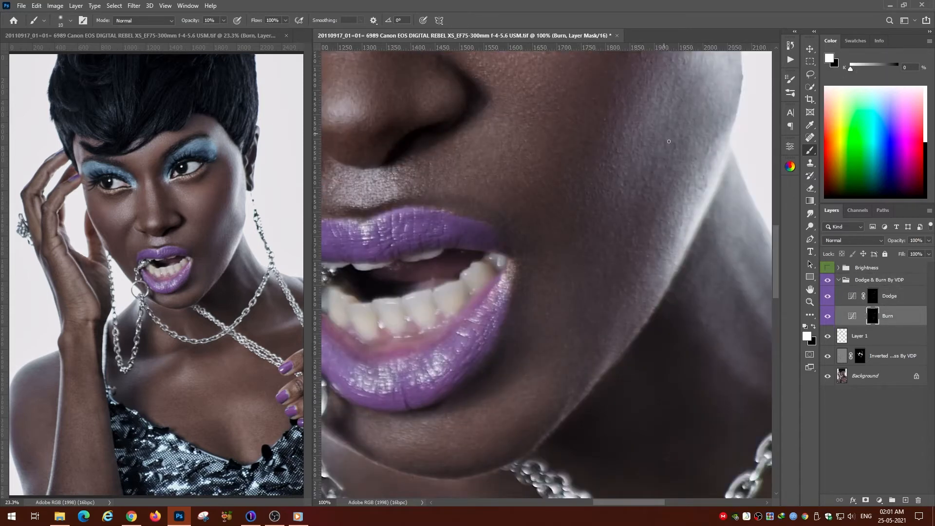
key("alt+bracketright")
- Even out the edge of the raised hand down to the wrist, burning and dodging with a brush enlarged to 40 px
left_click_drag(336, 141, 804, 60)
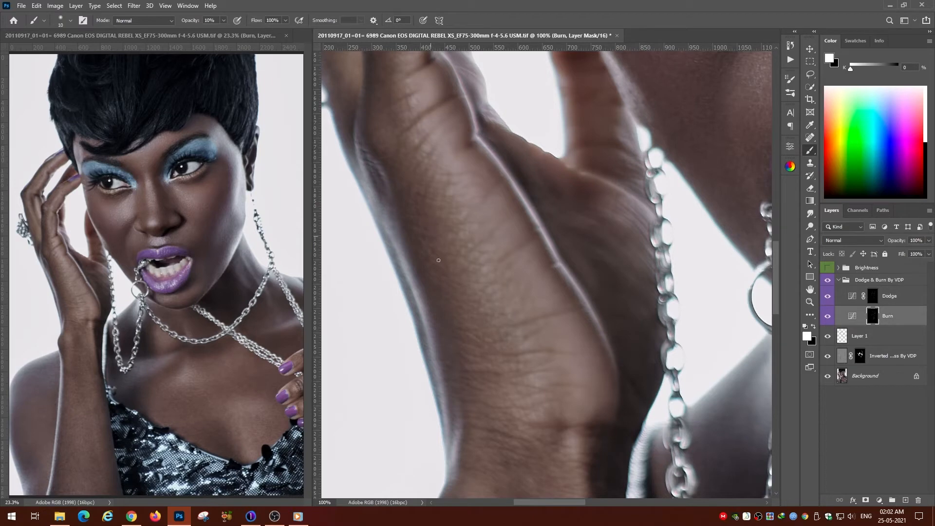
key("]")
key("]")
key("]")
left_click(874, 296)
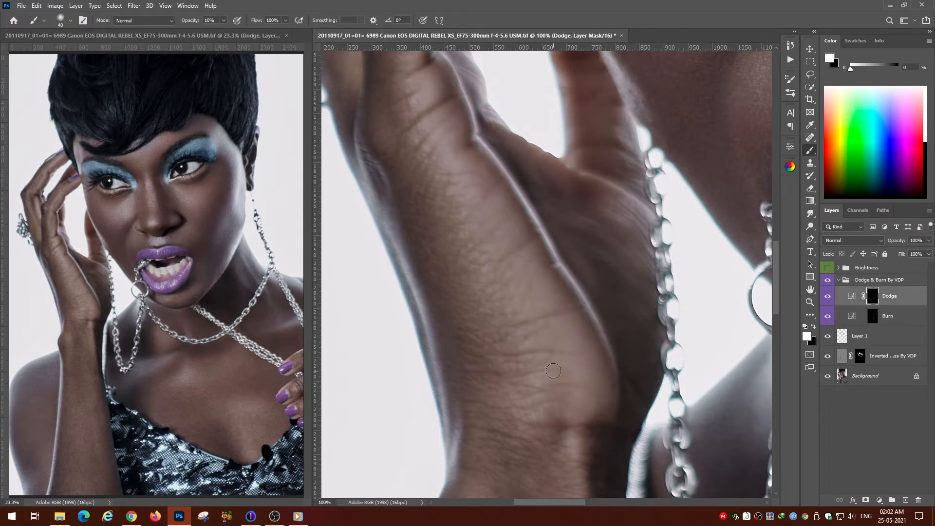
- Even out the front finger of the raised hand on the Dodge and Burn masks with a brush reduced to about 10 px
key("[")
key("[")
key("[")
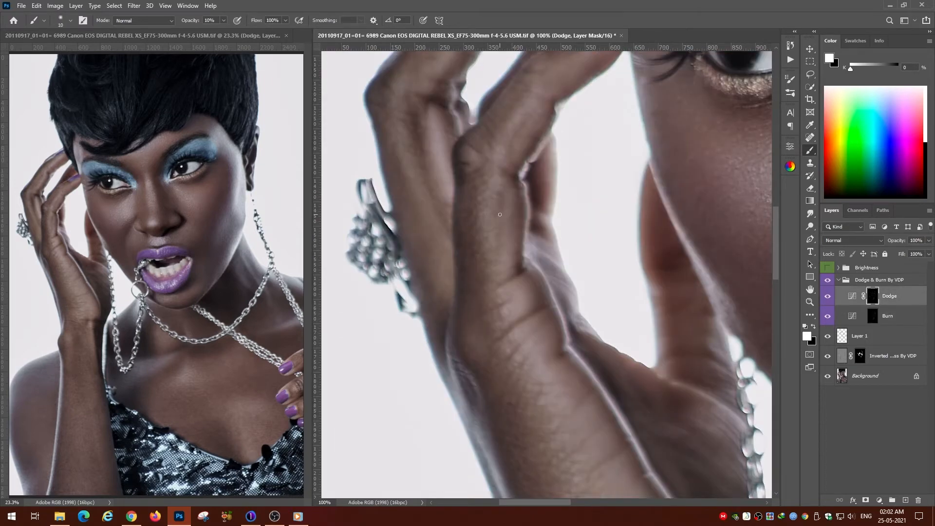
key("bracketright")
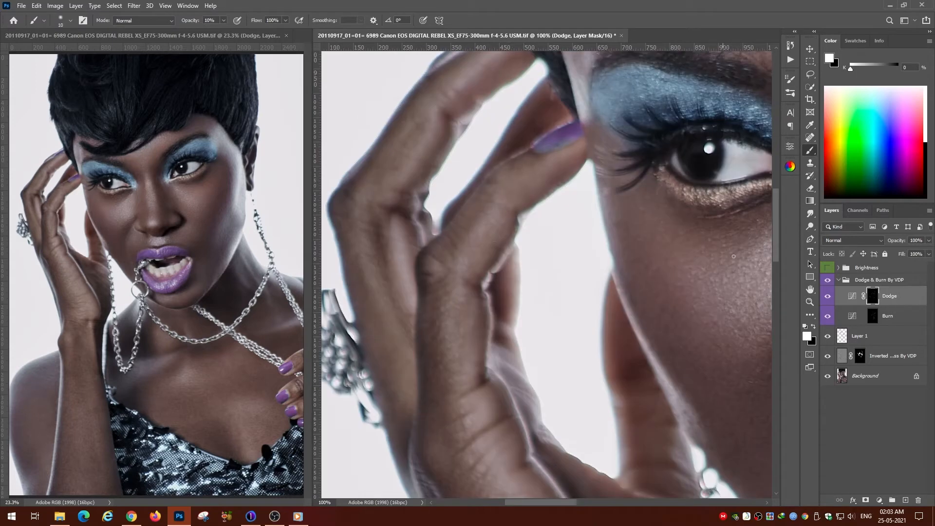
left_click(873, 316)
key("]")
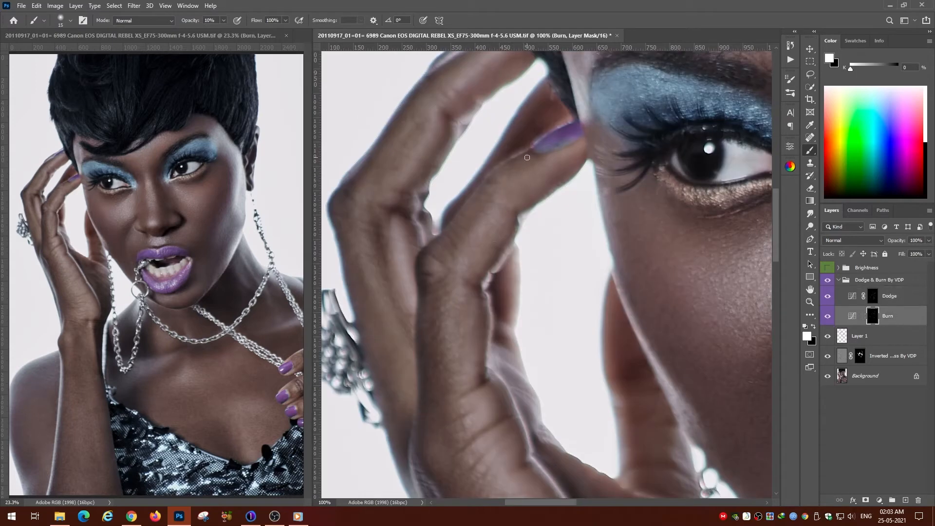
key("alt+bracketright")
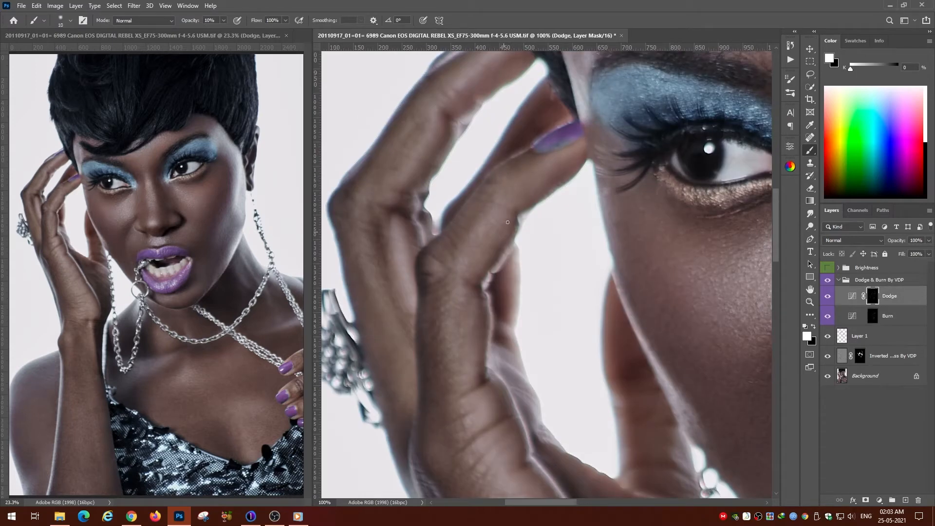
mouse_move(426, 124)
left_mouse_down()
mouse_move(394, 241)
mouse_move(439, 144)
left_mouse_up()
- Burn and dodge the back finger of the raised hand beside the ring, using a 15 to 20 px brush
left_click(873, 317)
key("]")
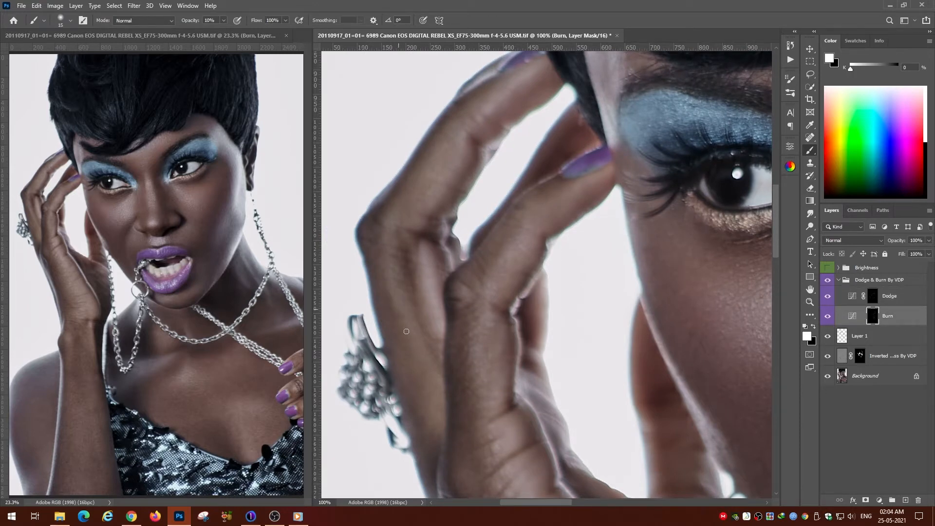
key("bracketleft")
key("alt+bracketright")
key("alt+bracketleft")
key("bracketleft")
key("alt+bracketright")
key("bracketright")
key("bracketright")
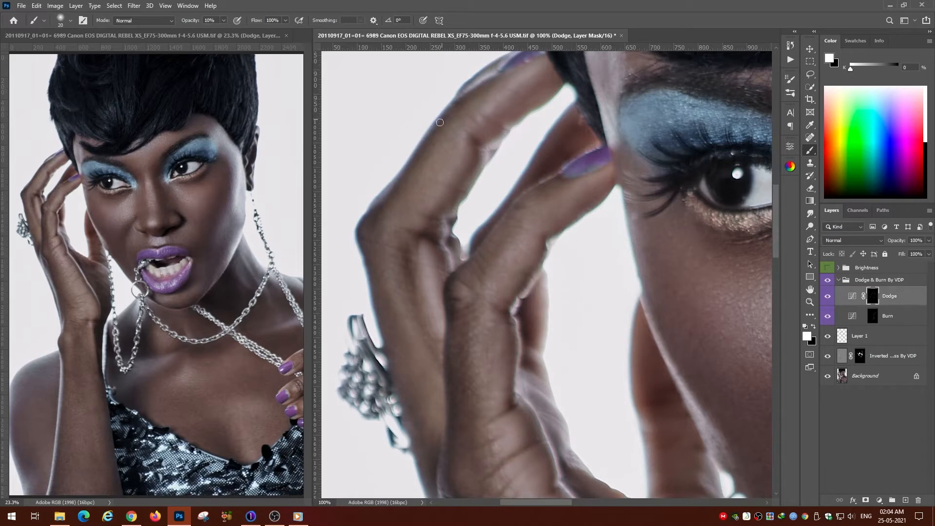
left_click_drag(415, 299, 440, 131)
- Even out the wrist of the raised arm on the Burn and Dodge masks with a brush of about 20 px
left_click_drag(560, 467, 516, 97)
mouse_move(566, 467)
left_mouse_down()
mouse_move(501, 121)
mouse_move(499, 380)
left_mouse_up()
key("alt+bracketleft")
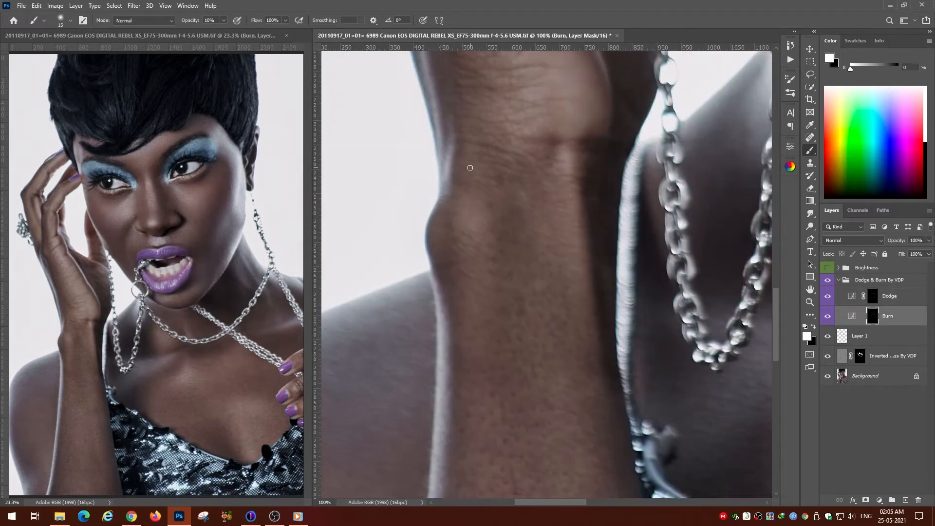
key("bracketleft")
key("alt+bracketright")
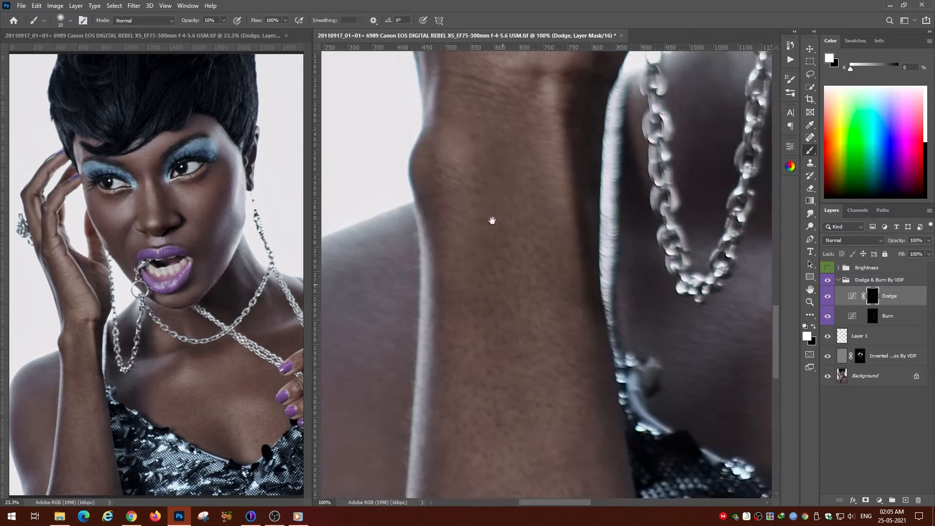
scroll(512, 234, "down", 5)
- Burn the uneven patches down the forearm beside the sequinned dress, reducing the brush from 20 to 15 px
key("alt+bracketleft")
key("bracketright")
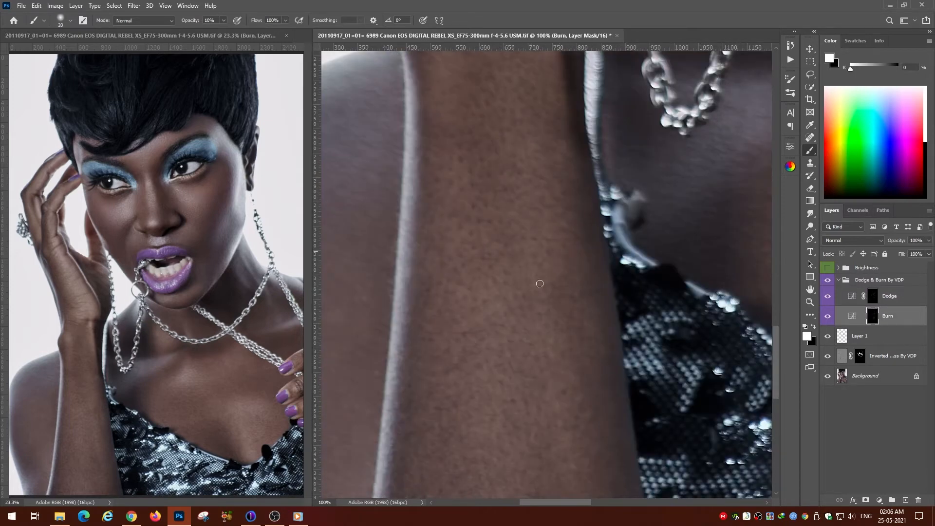
key("bracketleft")
left_click_drag(561, 451, 486, 229)
left_click_drag(480, 142, 479, 242)
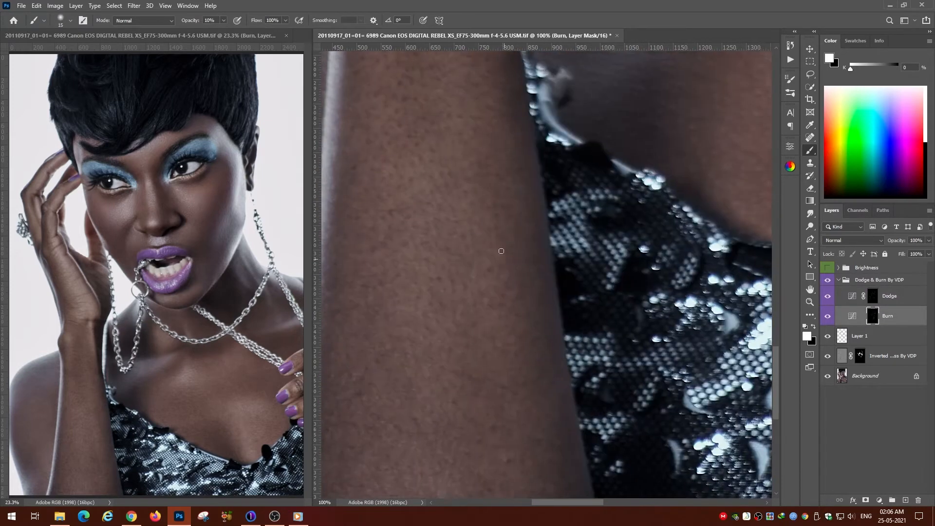
left_click_drag(509, 465, 529, 298)
left_click_drag(524, 202, 523, 341)
- Blend the full length of the forearm, dodging with a 25 px brush and burning with a 15 px brush
key("ctrl+minus")
key("ctrl+minus")
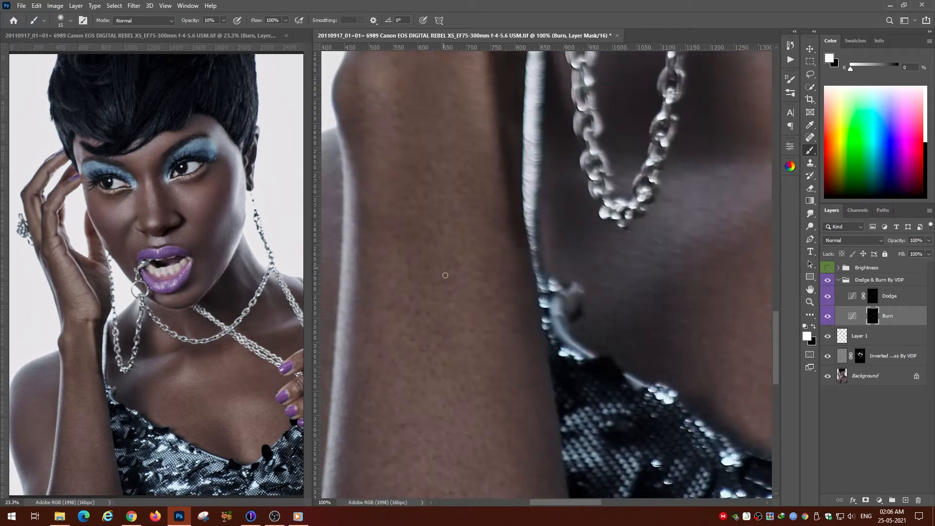
key("bracketright")
key("alt+bracketright")
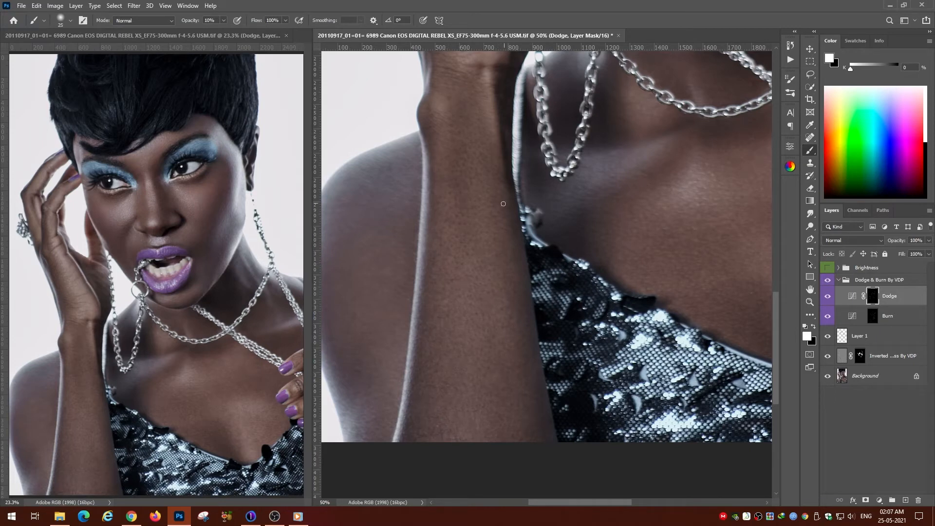
key("bracketleft")
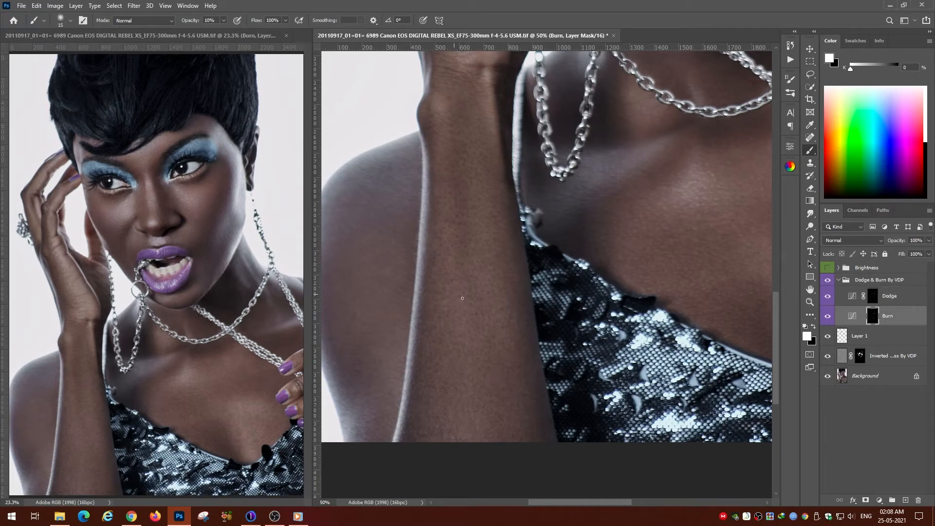
- Enlarge the brush to 80 px and lighten the forearm and wrist area on the Dodge mask
key("bracketright")
key("bracketright")
key("bracketright")
key("bracketright")
key("bracketright")
key("bracketright")
key("bracketright")
key("bracketright")
scroll(511, 272, "up", 5)
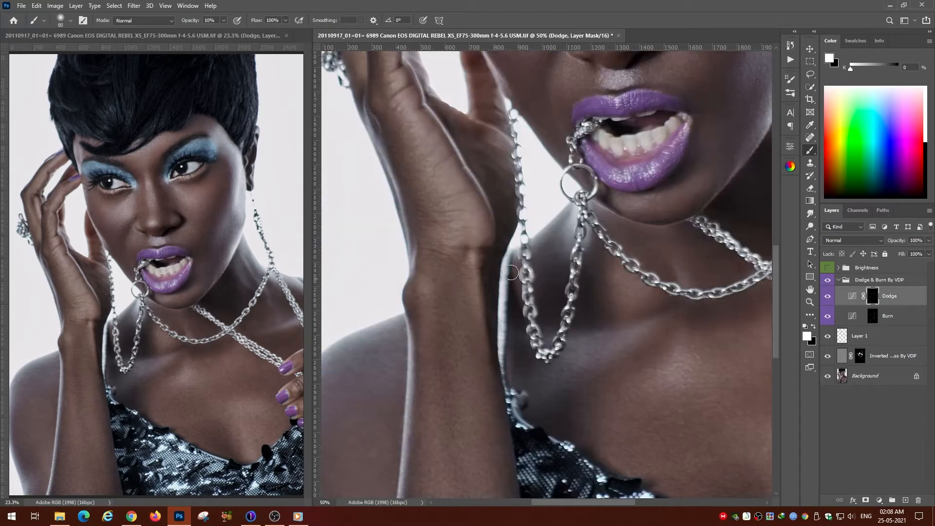
- Balance the raised hand's palm and wrist, burning with a 15 px brush and dodging with a 30 px brush
left_click(873, 315)
key("bracketleft")
key("bracketleft")
key("ctrl+minus")
key("ctrl+minus")
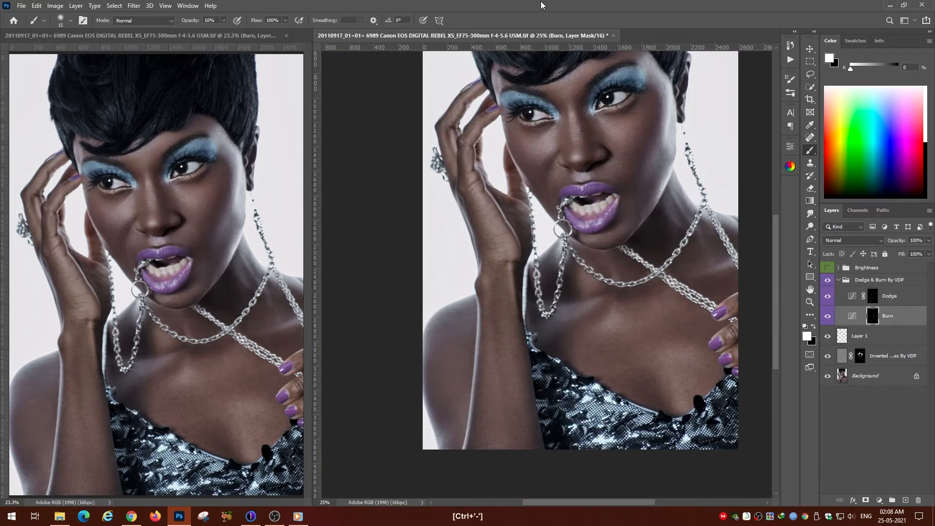
left_click(873, 296)
key("bracketright")
key("bracketright")
key("bracketright")
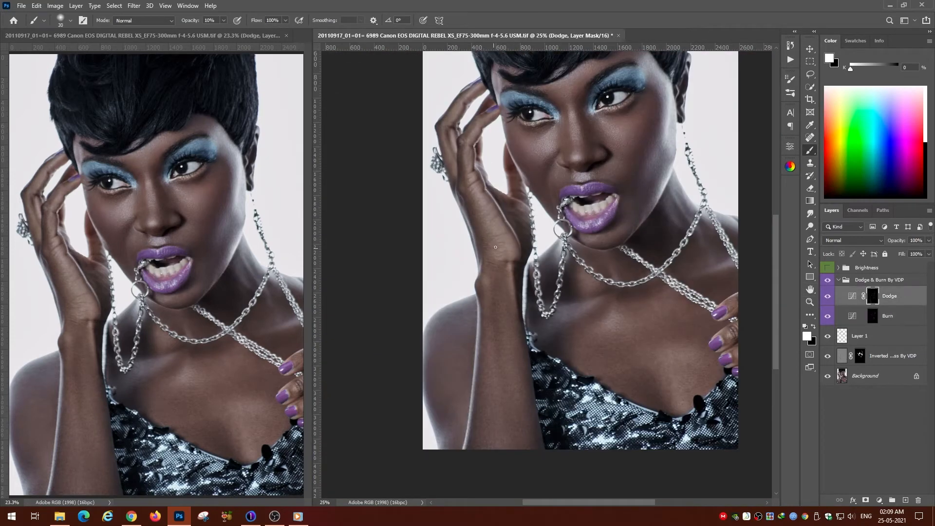
- Smooth the shoulder and upper arm behind the forearm, burning with a 60 px brush and dodging with a 40 px brush
key("alt+bracketleft")
key("bracketright")
key("bracketright")
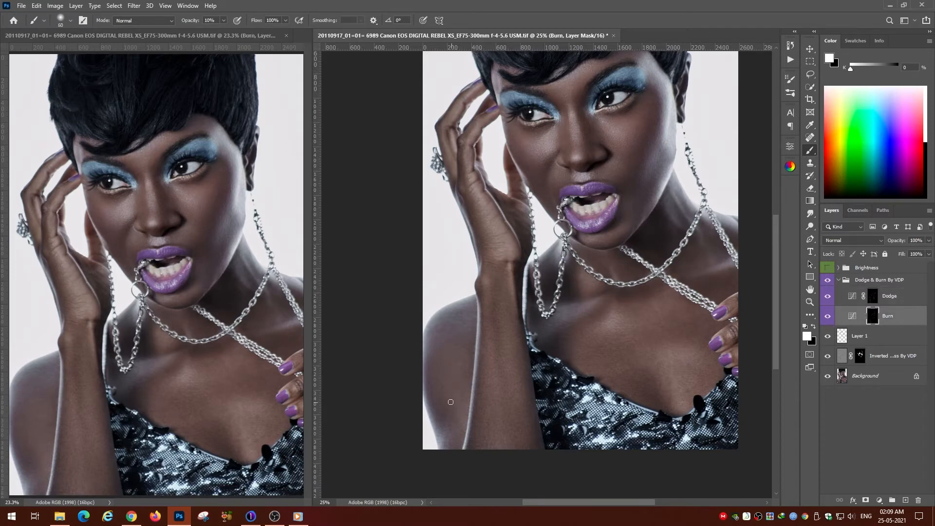
key("alt+bracketright")
key("bracketleft")
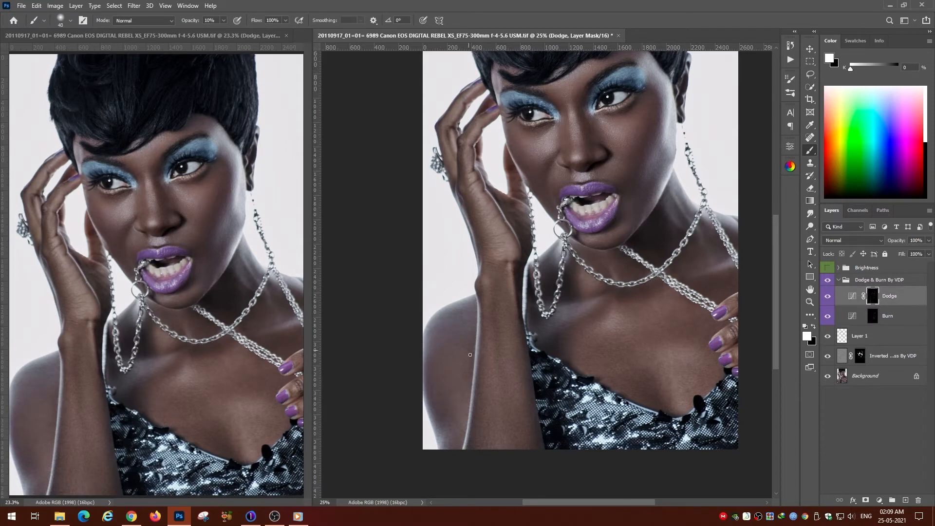
- Even out the chest between the necklace and dress neckline on the Burn and Dodge masks with a 35 to 40 px brush
key("alt+bracketleft")
key("bracketright")
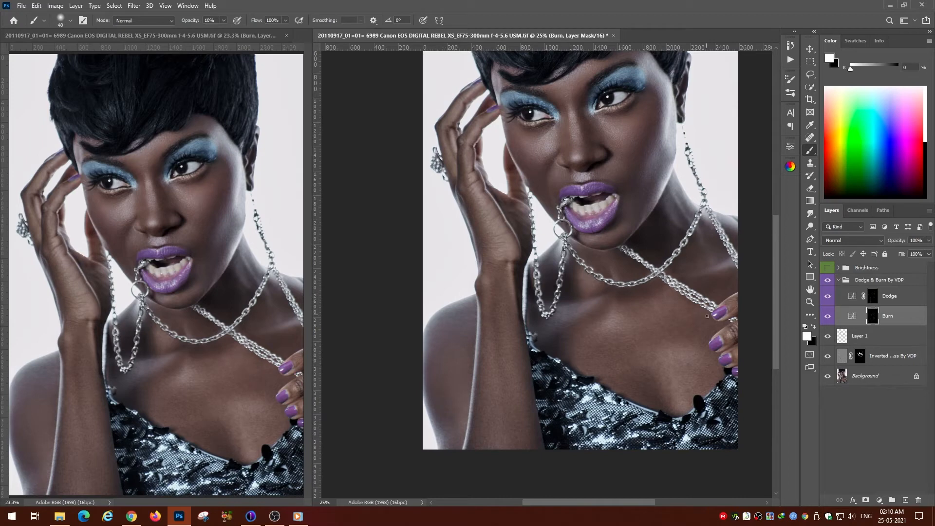
key("alt+bracketright")
key("bracketright")
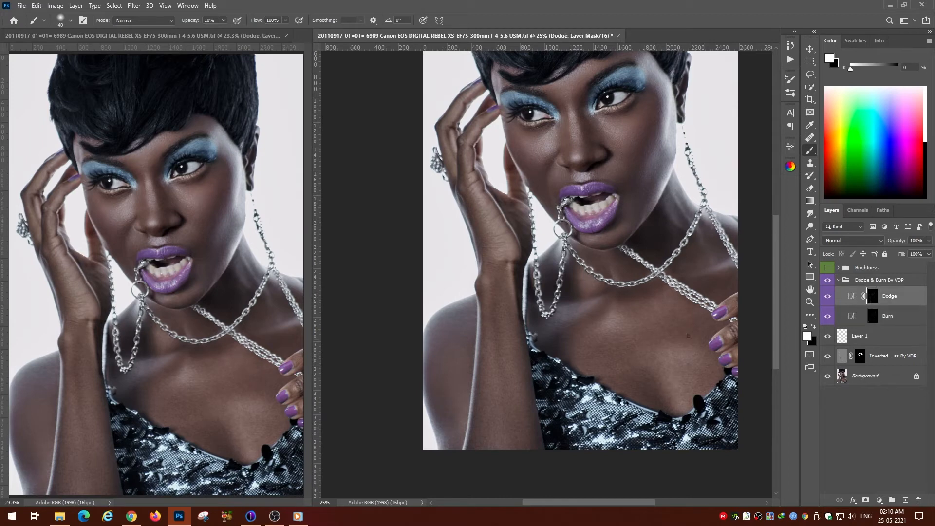
key("alt+bracketleft")
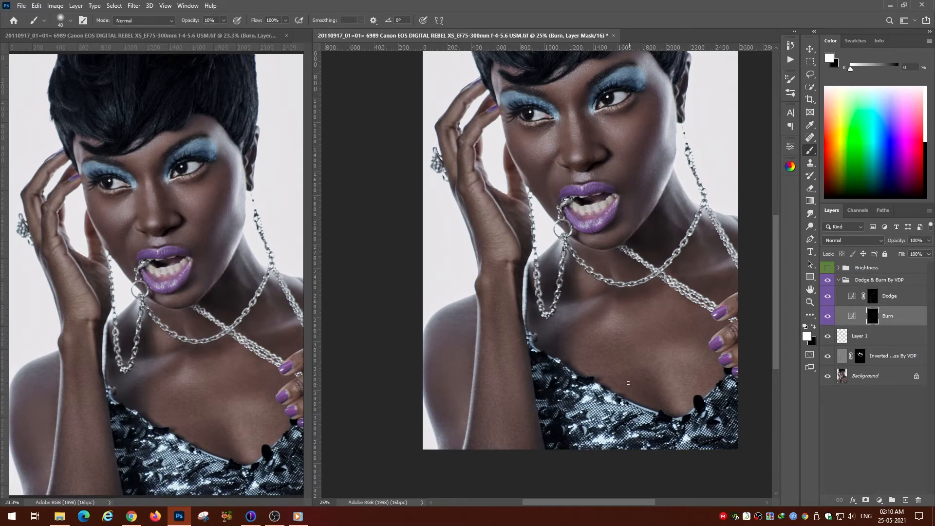
key("alt+bracketright")
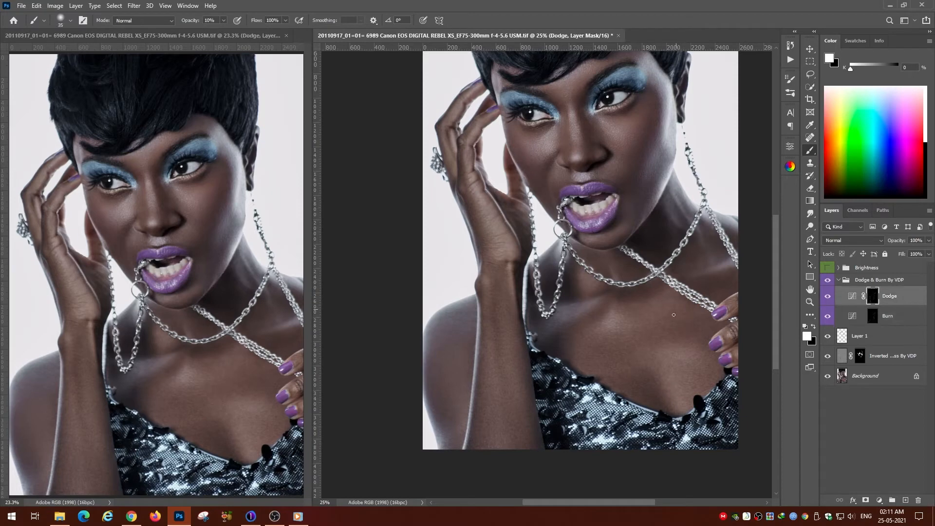
key("alt+bracketleft")
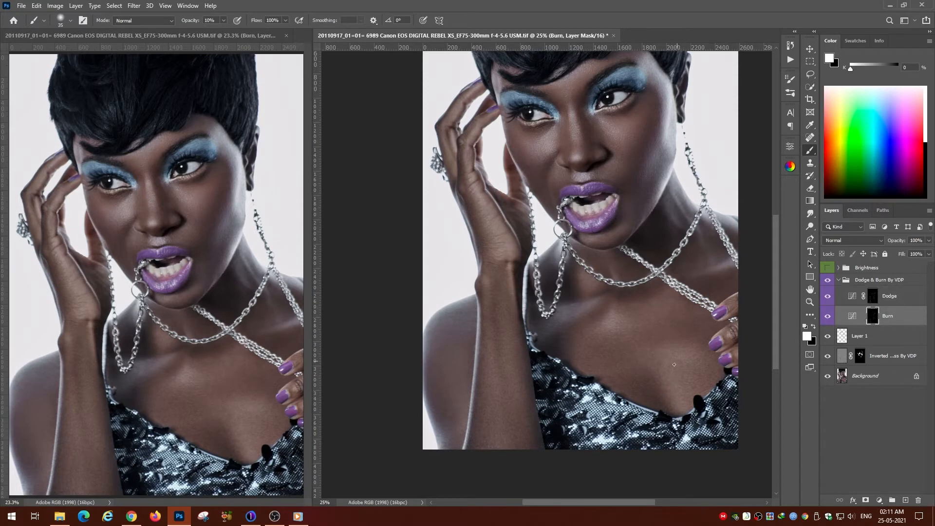
- Dodge and burn the collarbone and shoulder between the necklace chains, reducing the brush from 35 px to 20–25 px
left_click(873, 297)
scroll(423, 366, "up", 1)
left_click_drag(621, 313, 570, 277)
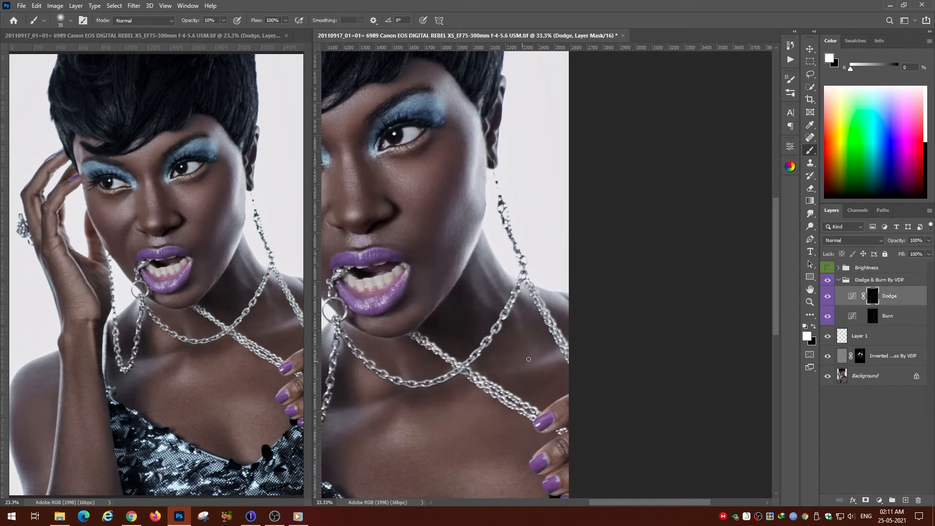
key("alt+bracketleft")
key("alt+bracketright")
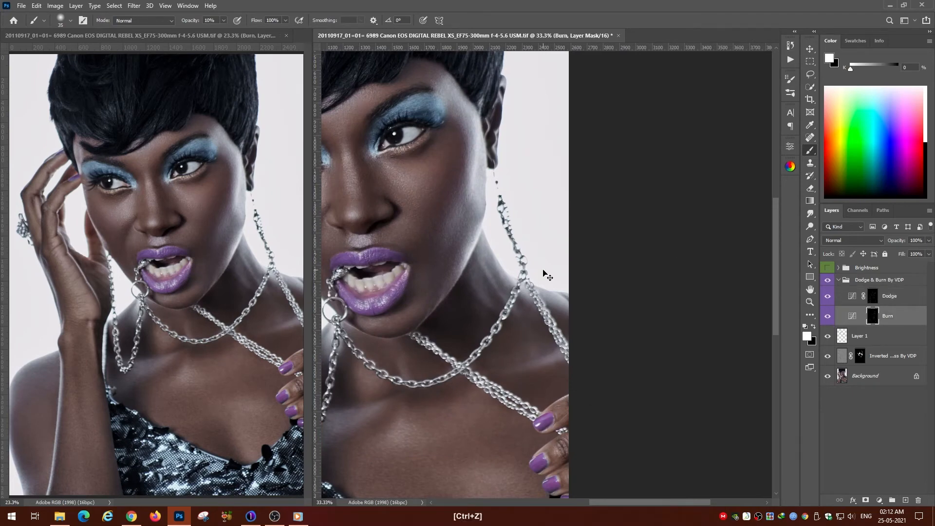
key("ctrl+plus")
key("ctrl+plus")
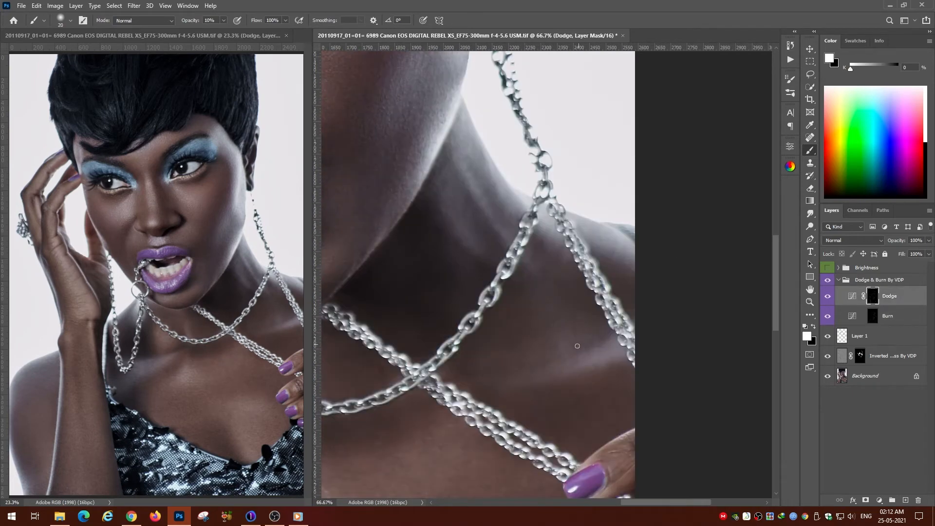
key("alt+bracketleft")
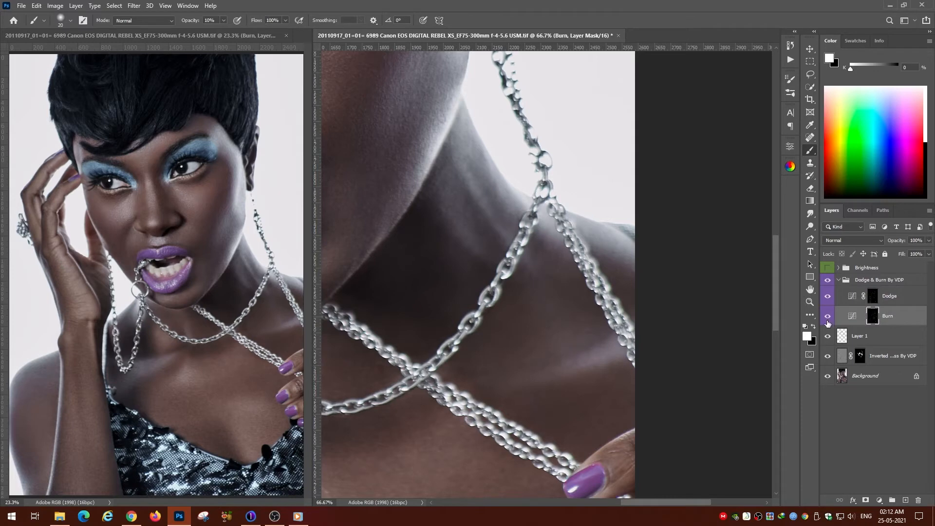
key("alt+bracketright")
key("bracketleft")
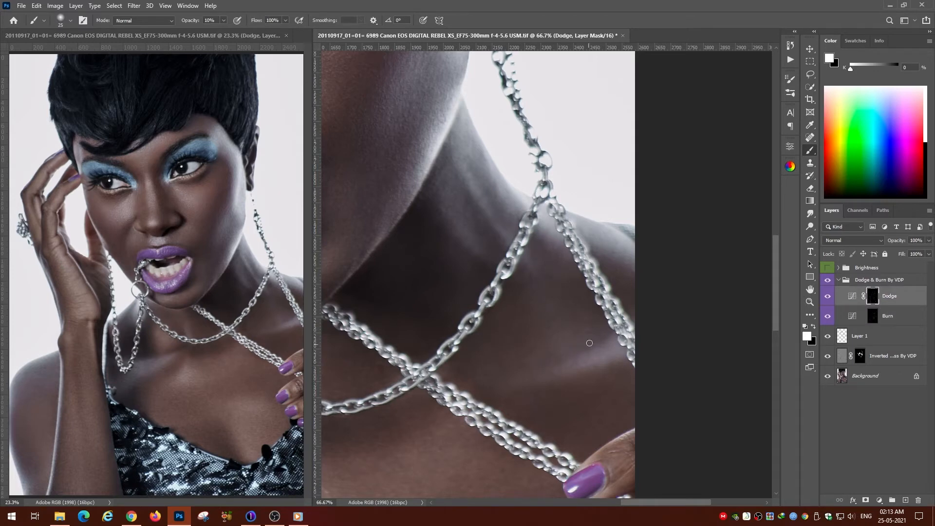
- Dodge the fingers holding the necklace with a brush reduced to about 15 px
key("ctrl+0")
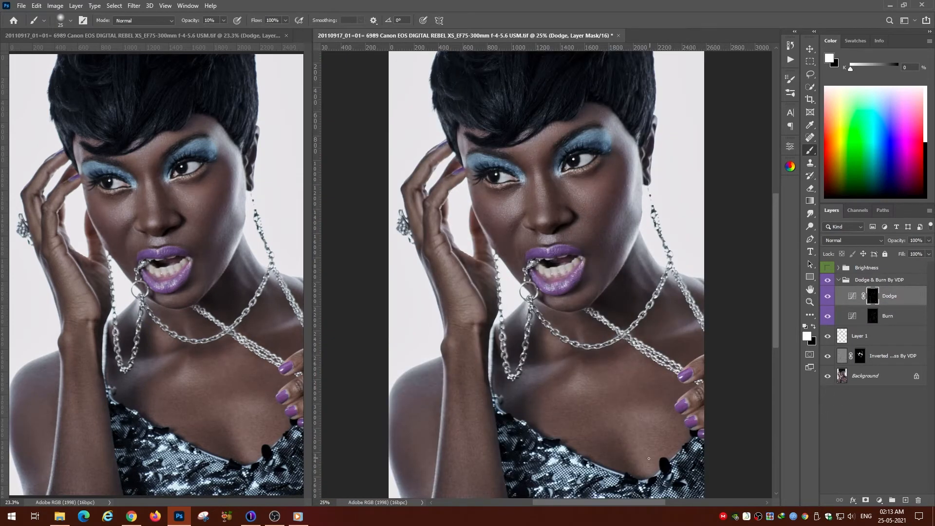
scroll(648, 314, "up", 3)
left_click_drag(531, 257, 442, 229)
key("bracketleft")
key("bracketleft")
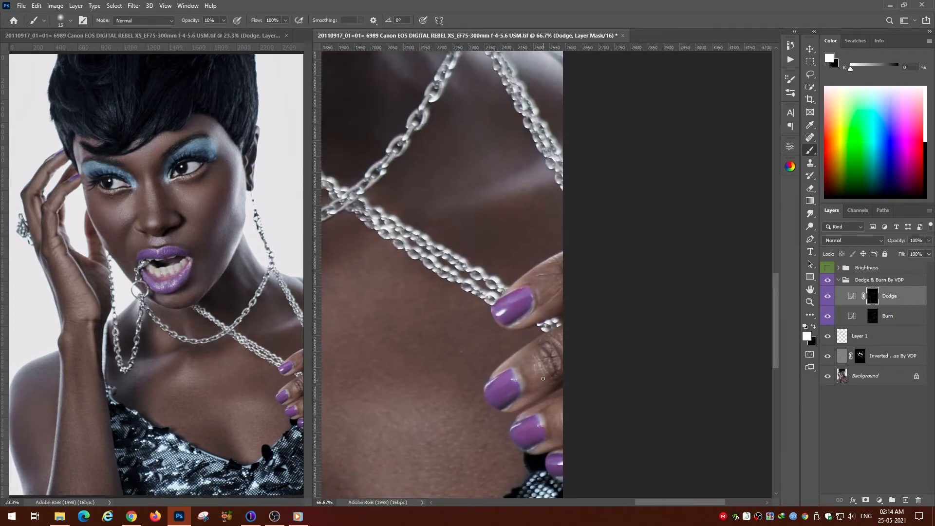
- Even out the side of the neck below the jaw on the Burn and Dodge masks with a brush of about 30 px
left_click_drag(536, 221, 647, 443)
key("alt+bracketleft")
key("bracketright")
key("bracketright")
key("bracketright")
key("bracketright")
key("bracketright")
key("bracketright")
key("bracketleft")
key("bracketleft")
key("bracketleft")
key("bracketleft")
key("bracketleft")
key("bracketleft")
key("bracketleft")
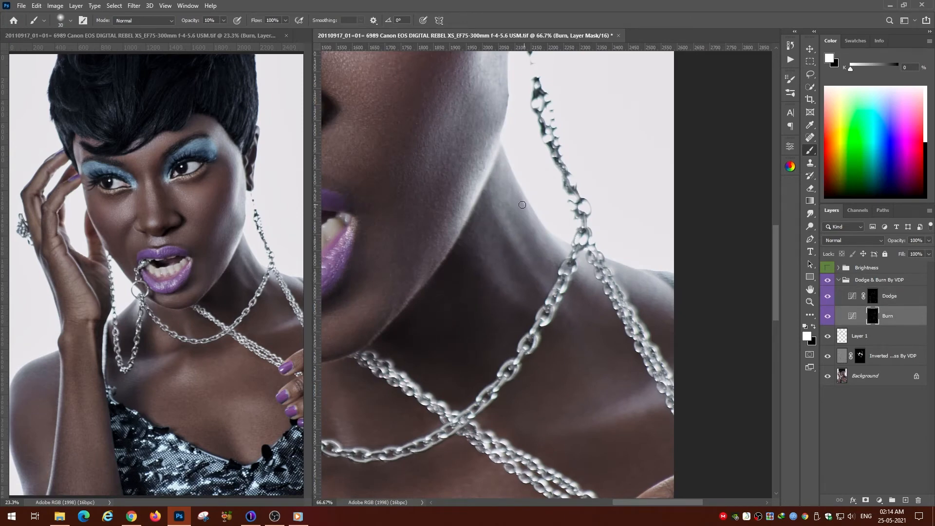
key("alt+bracketright")
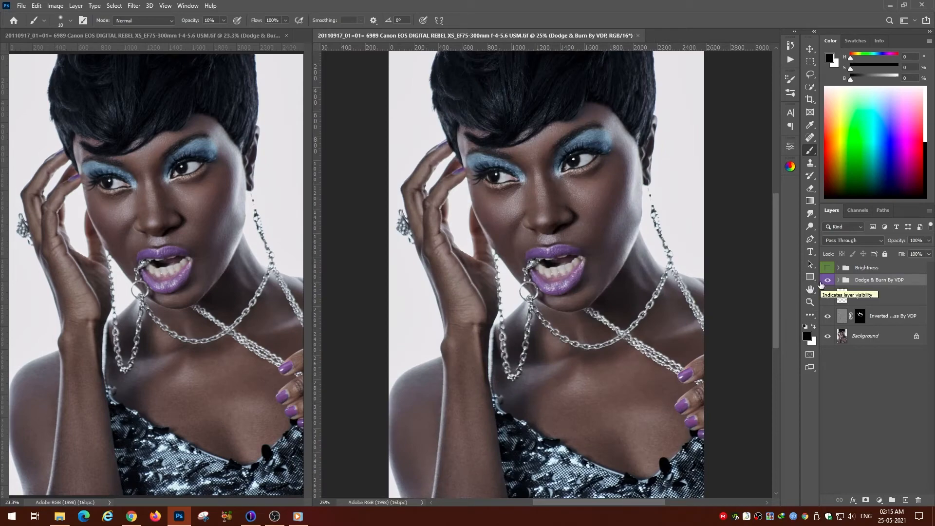
- Dodge and burn the forehead between the fringe and the eyebrows on the Dodge and Burn masks with a 5 to 10 px brush
left_click(810, 151)
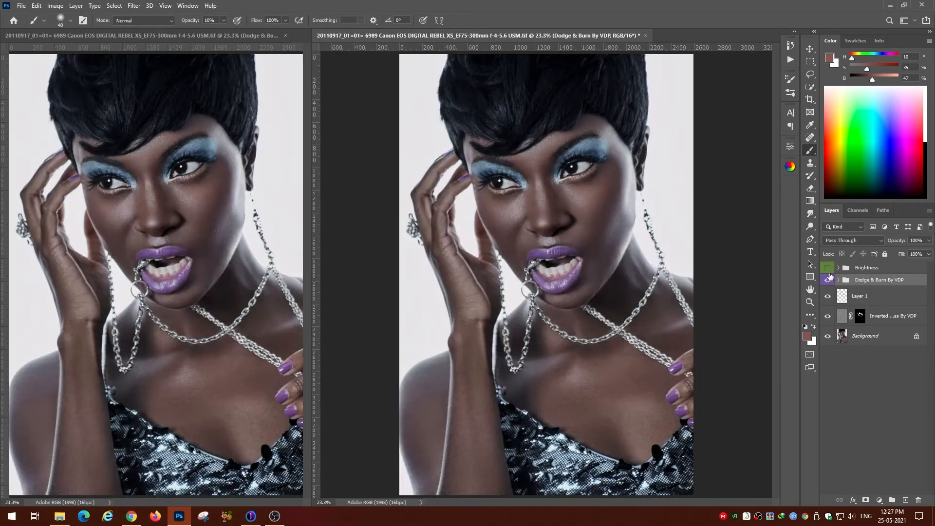
key("ctrl+plus")
key("ctrl+plus")
key("ctrl+plus")
left_click(839, 280)
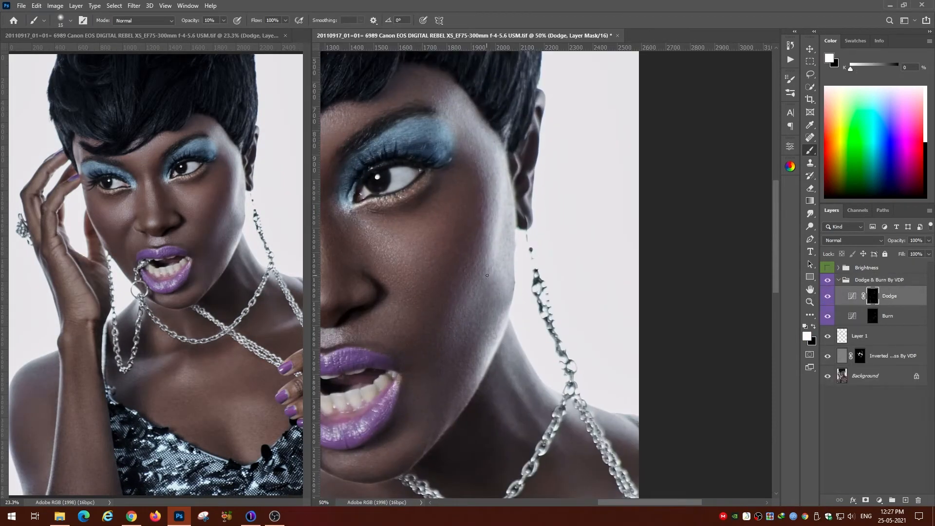
left_click_drag(492, 168, 656, 147)
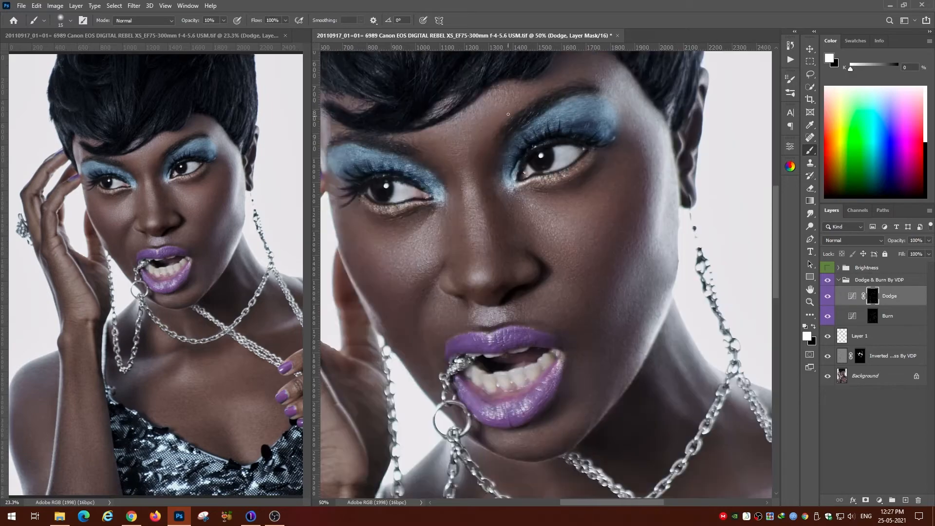
key("ctrl+plus")
key("ctrl+plus")
key("ctrl+plus")
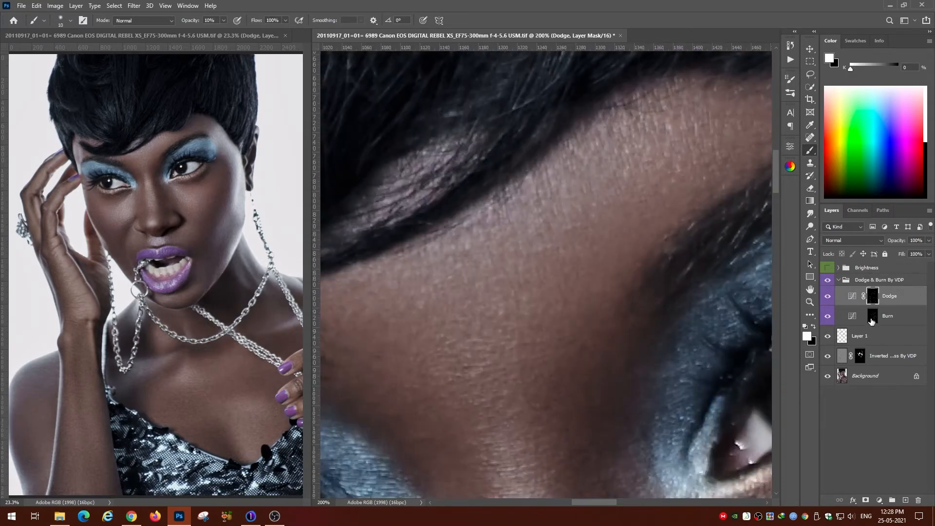
key("alt+bracketleft")
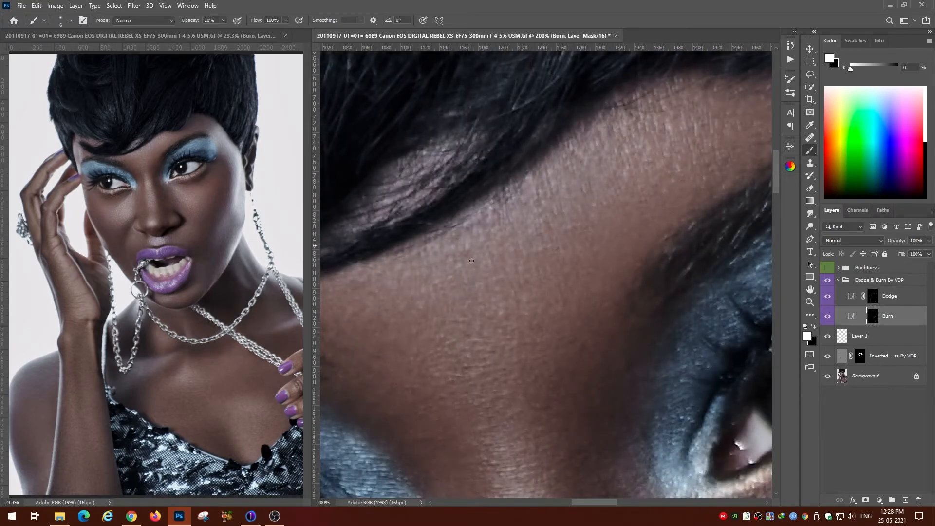
key("alt+bracketright")
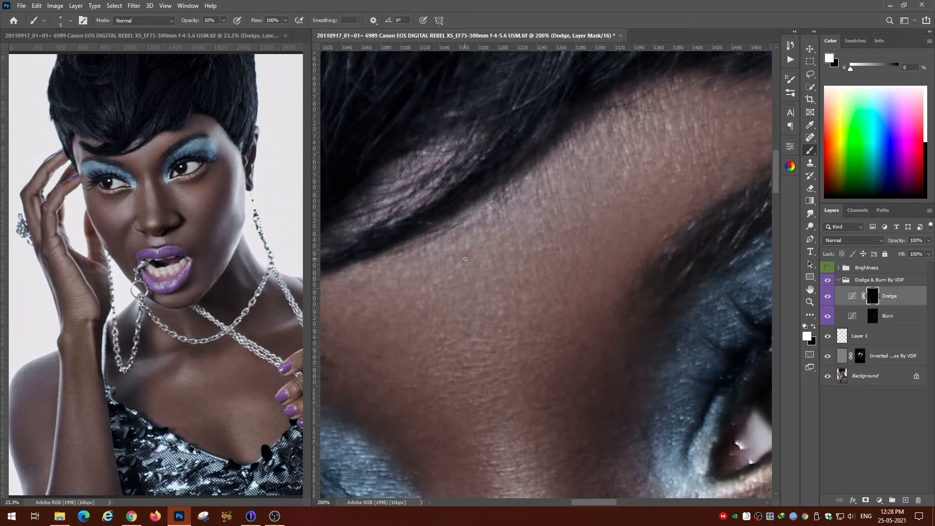
left_click(874, 316)
- Examine the face in a wider view, comparing it with the Brightness check group switched on and off
key("ctrl+minus")
key("ctrl+minus")
key("ctrl+minus")
key("ctrl+minus")
key("ctrl+minus")
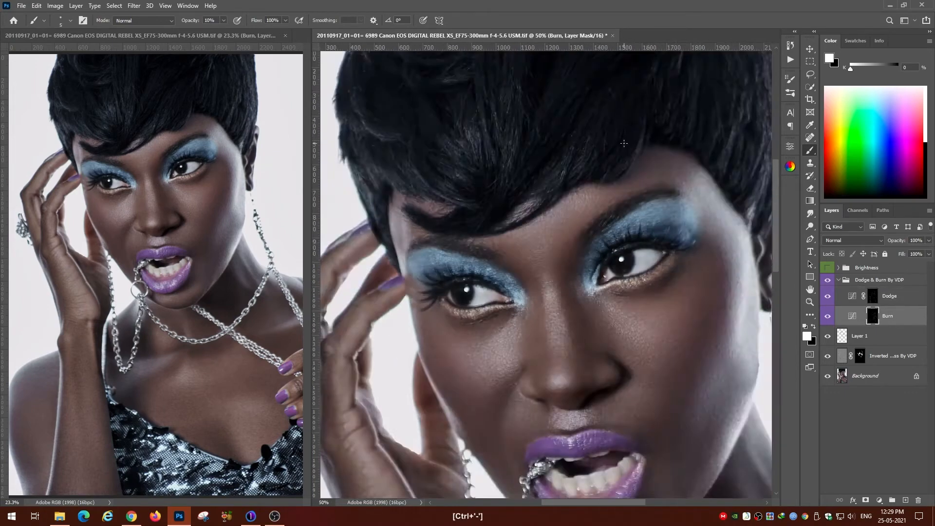
scroll(767, 296, "up", 3)
left_click(828, 268)
left_click(827, 267)
- Dodge and burn the fingers holding the necklace with a brush of about 10 px
left_click(873, 296)
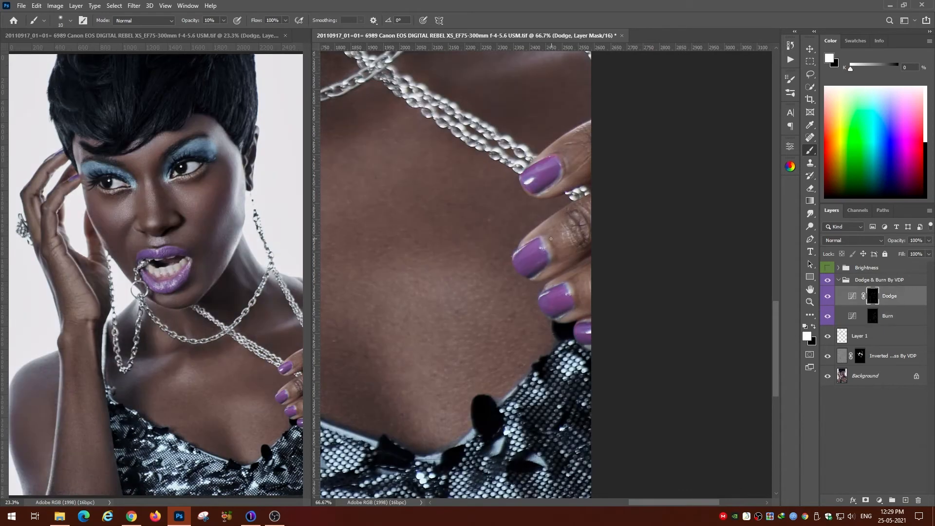
key("bracketright")
key("bracketright")
key("bracketright")
key("bracketright")
key("bracketright")
key("bracketright")
key("bracketright")
key("alt+bracketleft")
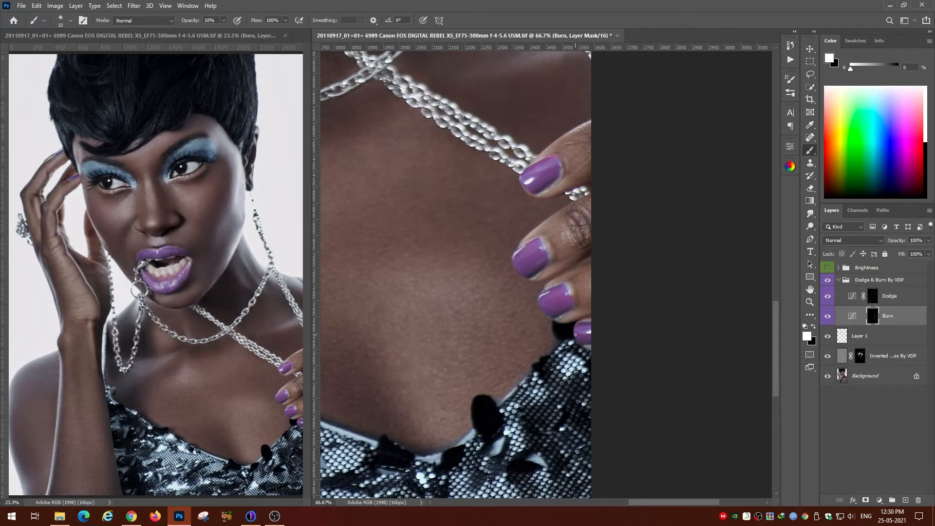
- Even out the finger skin around the purple nails on the Dodge and Burn masks with a 5 to 7 px brush
scroll(583, 282, "up", 3)
key("bracketleft")
key("bracketleft")
key("bracketleft")
key("bracketleft")
key("alt+bracketright")
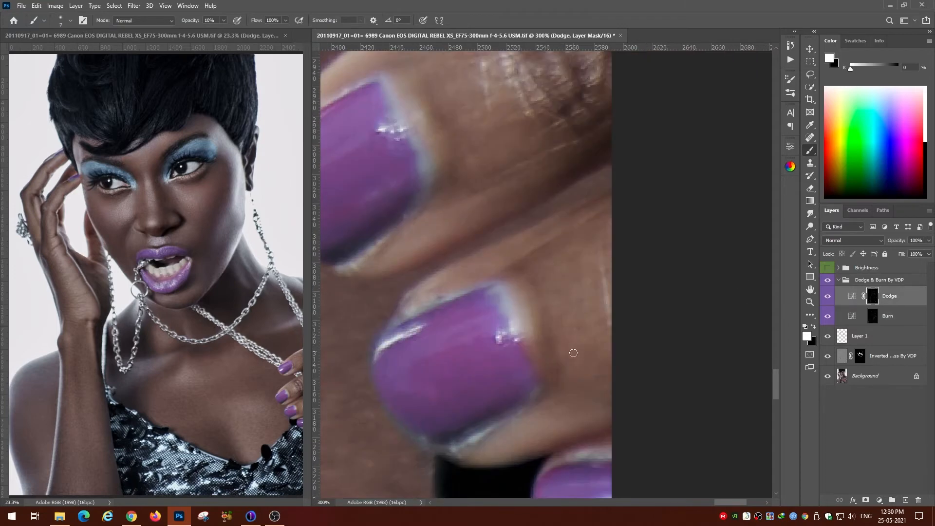
key("alt+bracketleft")
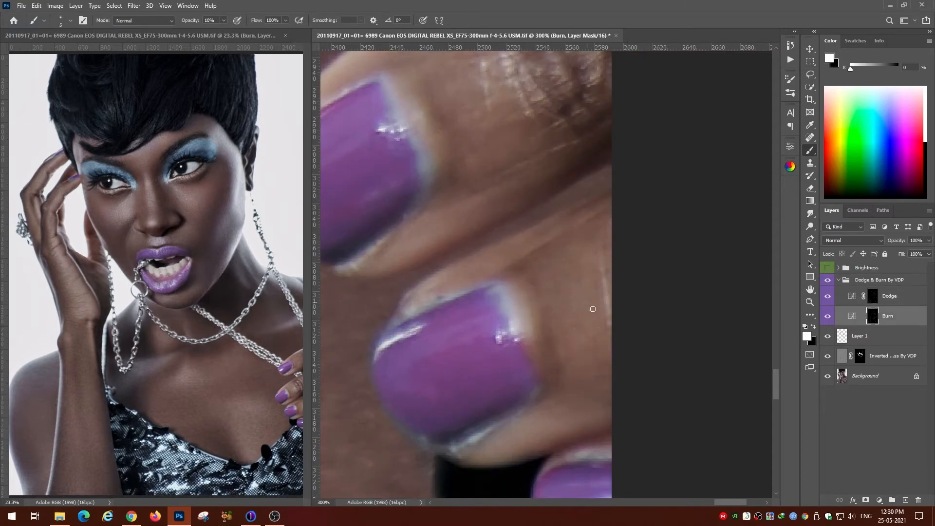
key("bracketright")
key("bracketright")
key("alt+bracketright")
left_click_drag(556, 256, 615, 437)
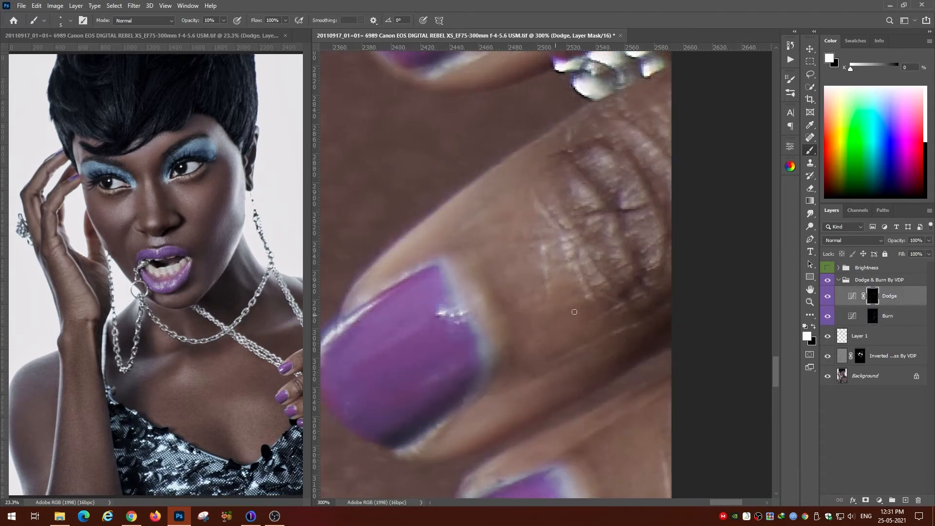
- Try adding a Curves adjustment layer above the Dodge & Burn group that shifts the colour channels toward a warmer tone
key("ctrl+minus")
left_click_drag(695, 144, 747, 52)
left_click(839, 281)
left_click(879, 500)
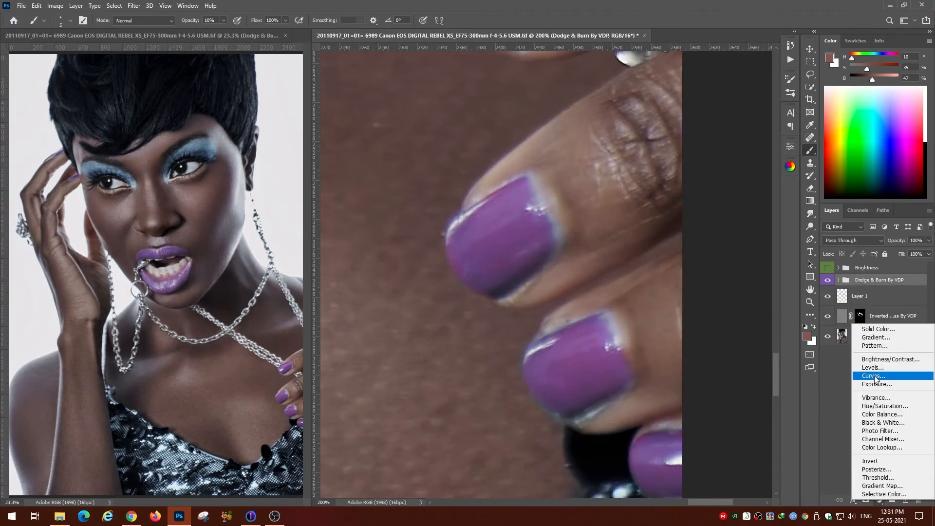
left_click(877, 376)
left_click(703, 188)
left_click(704, 203)
left_click_drag(713, 249, 712, 243)
left_click(703, 189)
left_click(704, 217)
left_click(845, 284)
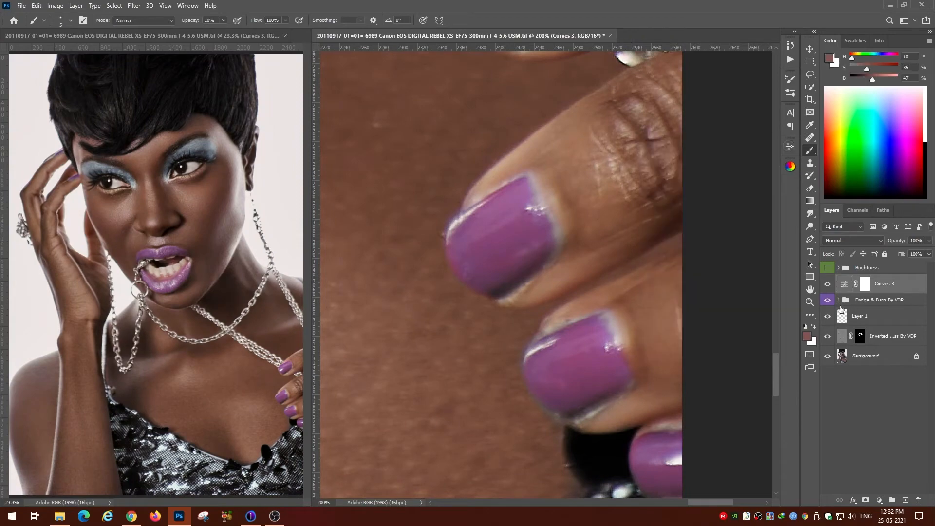
- Try painting the warm Curves correction onto the purple nails through an inverted mask at 100% opacity, and delete the adjustment layer
left_click(864, 284)
key("ctrl+i")
left_click(790, 93)
left_click(682, 146)
key("bracketleft")
key("bracketleft")
key("bracketleft")
key("bracketleft")
key("bracketleft")
key("bracketleft")
key("bracketleft")
mouse_move(473, 254)
left_mouse_down()
mouse_move(537, 239)
mouse_move(489, 253)
left_mouse_up()
left_click_drag(574, 362, 616, 369)
key("ctrl+minus")
key("ctrl+plus")
key("Delete")
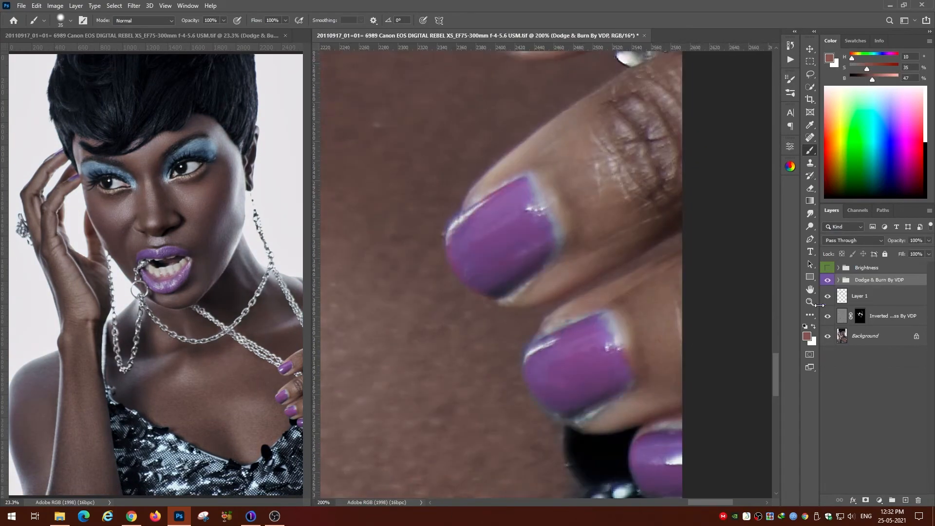
- Examine the portrait in a wider view and the lips and teeth up close for uneven tones
key("ctrl+minus")
key("ctrl+minus")
key("ctrl+minus")
key("ctrl+minus")
key("ctrl+plus")
key("ctrl+plus")
key("ctrl+plus")
key("ctrl+plus")
key("ctrl+plus")
key("ctrl+minus")
key("ctrl+plus")
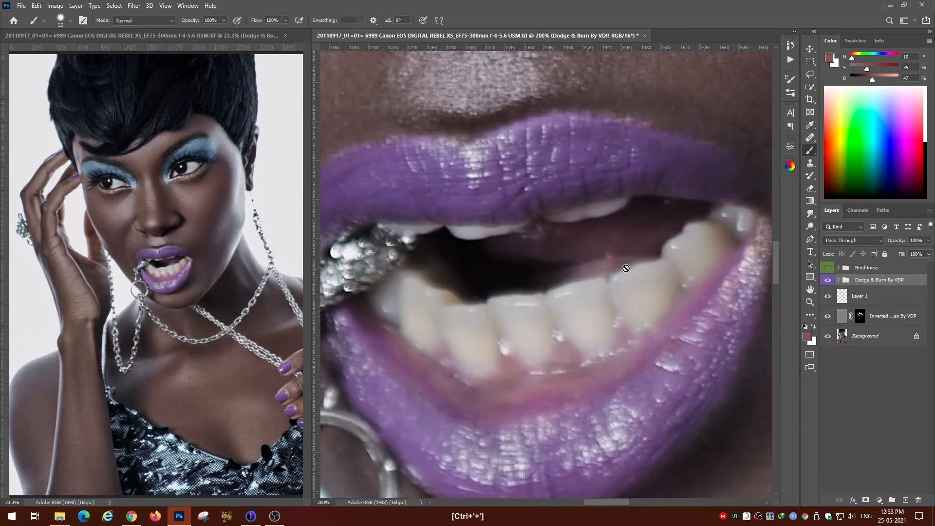
key("ctrl+minus")
key("ctrl+minus")
- Dodge the lower lip on the Dodge mask at 10% opacity with a brush of about 10 to 25 px
left_click(839, 280)
left_click(873, 296)
left_click(790, 93)
left_click(714, 390)
key("ctrl+plus")
key("bracketleft")
key("bracketleft")
key("bracketleft")
key("bracketleft")
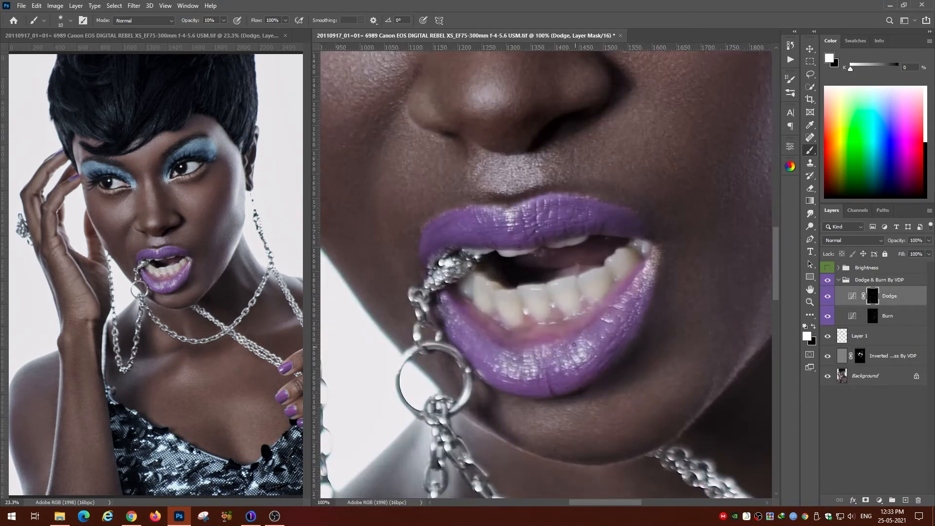
key("bracketright")
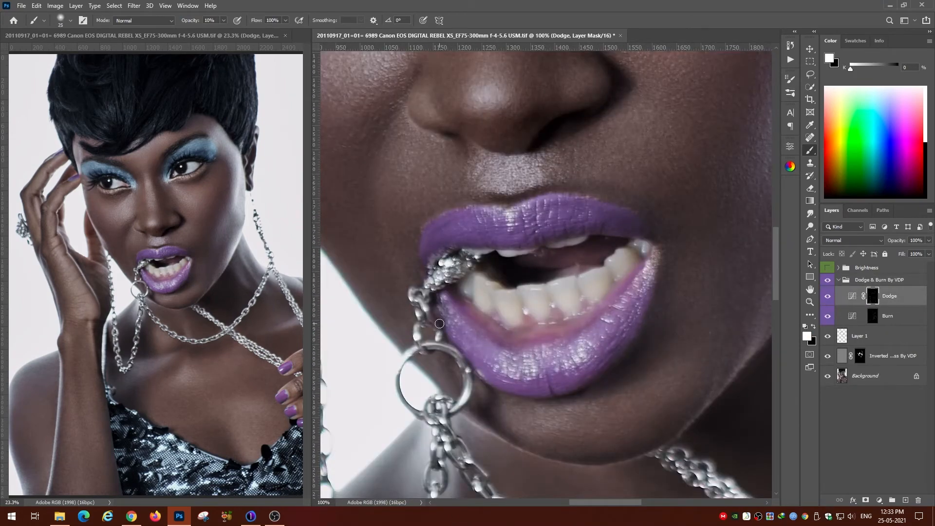
- Refine the lips by alternating between the Burn and Dodge masks with a brush of about 9 to 15 px
key("alt+bracketleft")
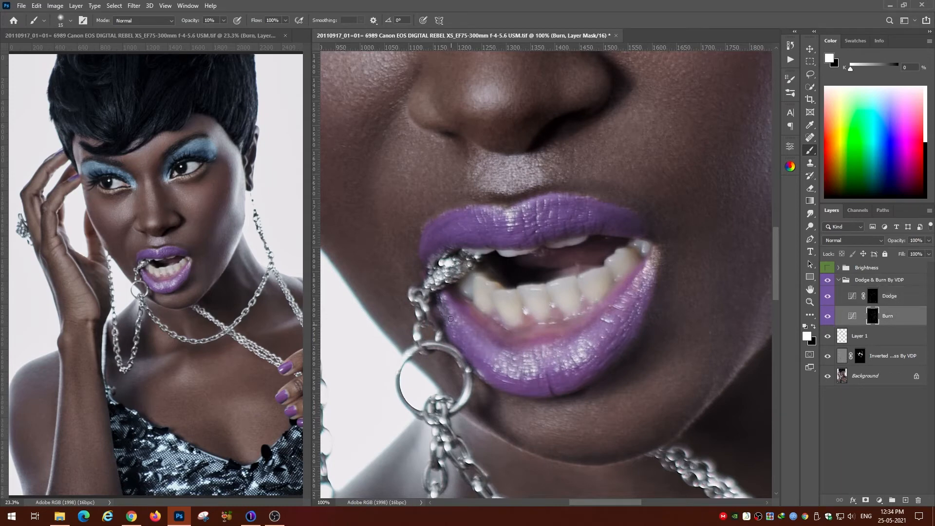
key("bracketleft")
key("bracketleft")
key("alt+bracketright")
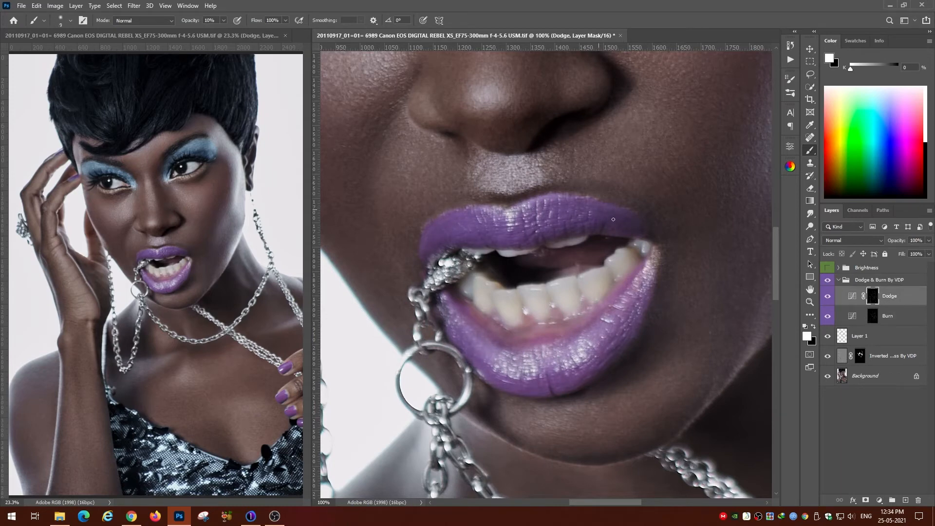
key("alt+bracketleft")
left_click_drag(770, 438, 741, 383)
key("alt+bracketright")
key("bracketright")
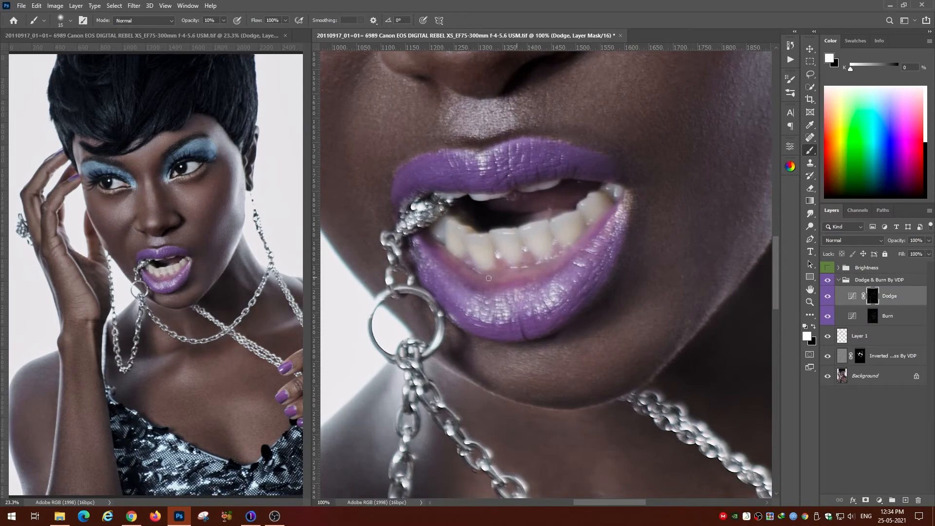
- Burn the inner edge of the lower lip below the teeth with a brush of about 15 px
key("ctrl+plus")
key("alt+bracketleft")
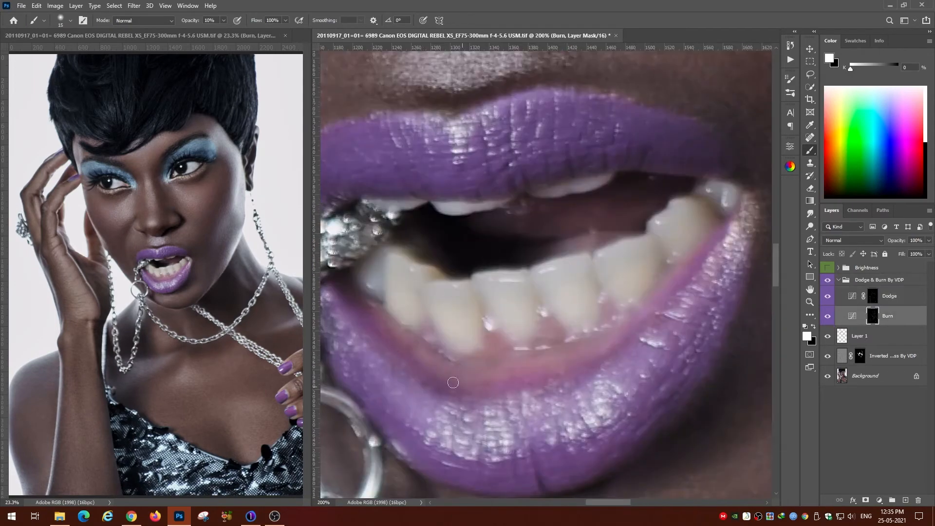
key("ctrl+minus")
key("ctrl+plus")
- Burn the outline of the upper lip near the chain with a brush reduced to about 8 px
left_click_drag(490, 299, 672, 393)
key("bracketleft")
key("bracketleft")
key("bracketleft")
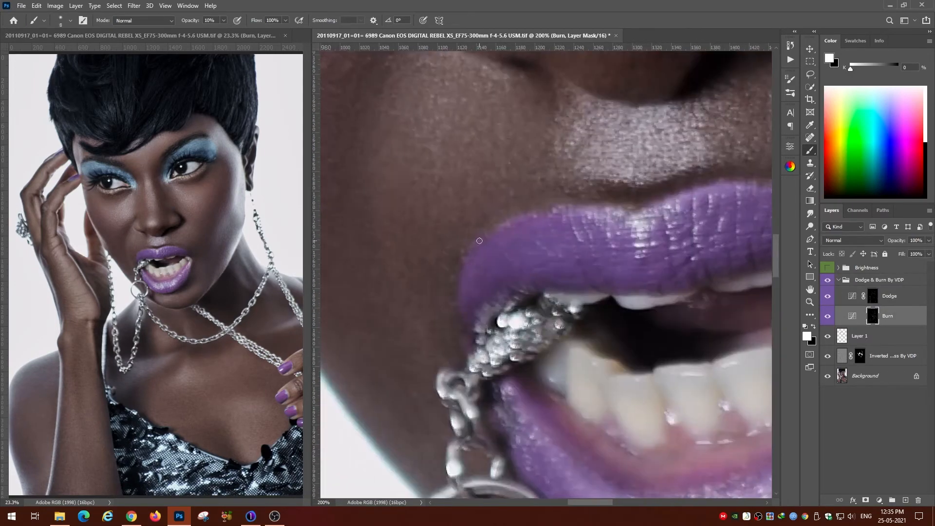
left_click(851, 299)
left_click(872, 316)
- Burn the outer edge of the lower lip with a brush reduced to about 6 px
left_click_drag(746, 165, 453, 170)
key("bracketleft")
key("bracketleft")
mouse_move(350, 414)
left_mouse_down()
mouse_move(420, 190)
mouse_move(402, 229)
left_mouse_up()
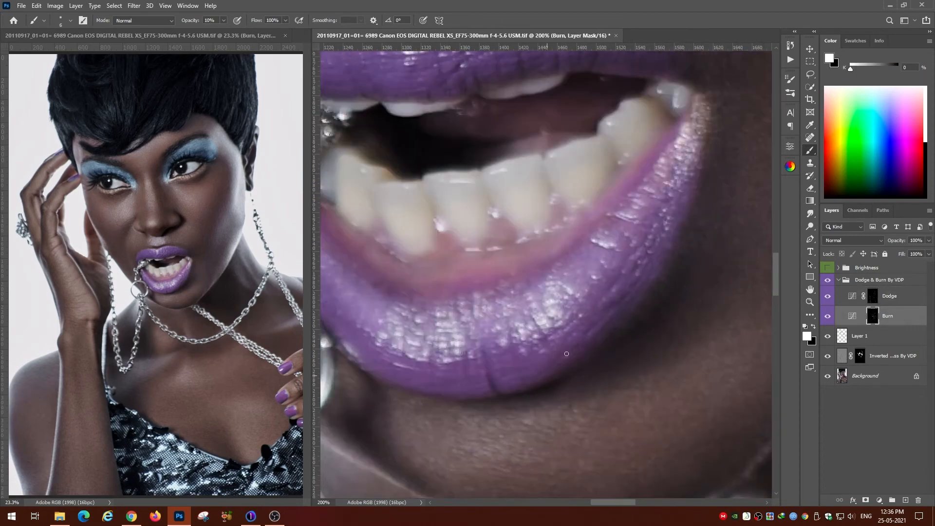
- Examine the retouched lips in a wider view and the eye area up close, with the Dodge & Burn group collapsed
key("ctrl+minus")
key("ctrl+minus")
key("ctrl+minus")
key("ctrl+minus")
key("ctrl+minus")
left_click(838, 281)
key("ctrl+plus")
key("ctrl+plus")
key("ctrl+plus")
key("ctrl+plus")
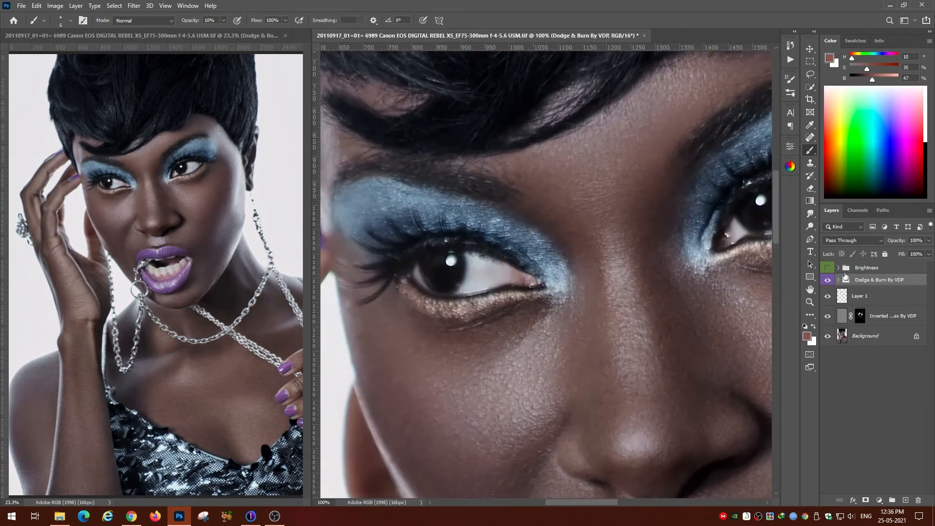
- Examine the skin beneath the eye at several magnifications with the Burn mask active
left_click(839, 280)
left_click(872, 316)
key("ctrl+plus")
key("ctrl+minus")
key("ctrl+minus")
key("ctrl+minus")
key("ctrl+minus")
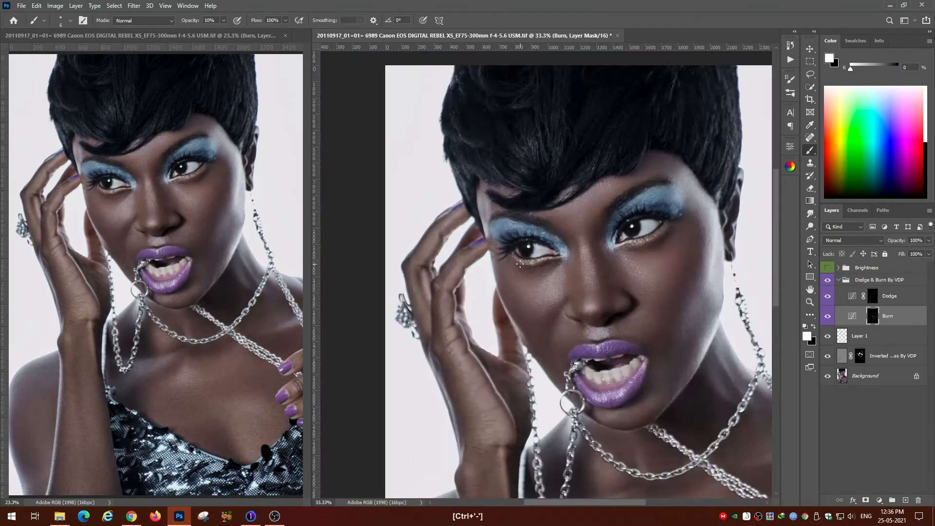
key("ctrl+plus")
key("ctrl+plus")
key("ctrl+plus")
key("ctrl+plus")
- Clone out the dark crease beneath the eye on Layer 1 with the Clone Stamp in Lighten mode at 40% opacity
left_click(838, 280)
left_click(842, 297)
key("s")
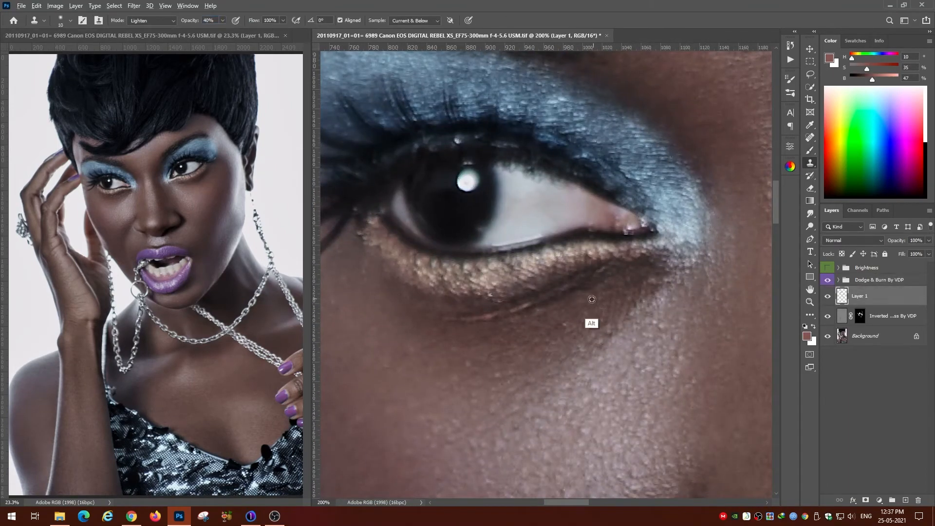
- Clone skin over the bright spots beneath the eye with the Clone Stamp in Darken mode at 40% opacity
left_click_drag(512, 387, 566, 364)
left_click(152, 20)
left_click(146, 60)
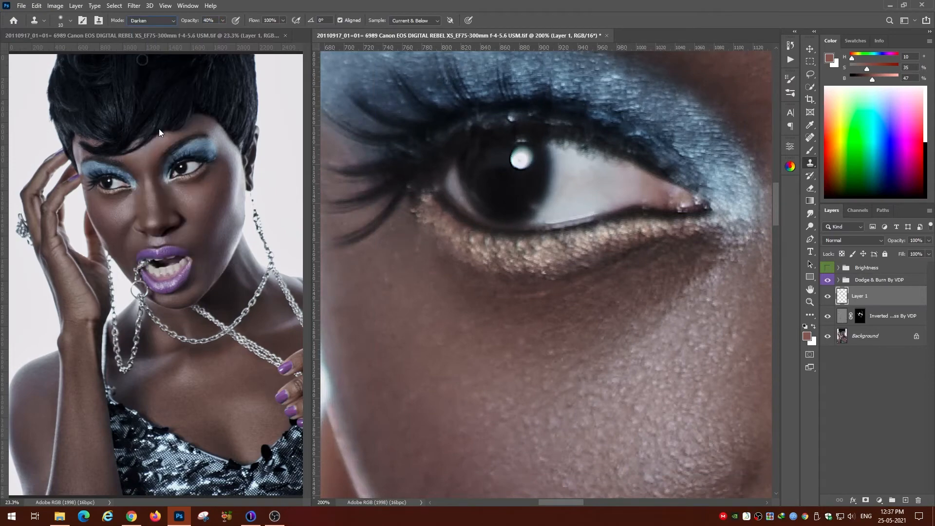
left_click(649, 271, "alt")
left_click(587, 296, "alt")
left_click(543, 330, "alt")
- Continue cloning the skin below the gold under-eye makeup with the Clone Stamp opacity raised to 70%
key("7")
mouse_move(525, 296)
left_mouse_down()
mouse_move(546, 296)
mouse_move(548, 282)
left_mouse_up()
left_click(550, 307, "alt")
key("ctrl+minus")
key("ctrl+minus")
key("ctrl+minus")
key("ctrl+minus")
key("ctrl+plus")
key("ctrl+plus")
key("ctrl+plus")
key("ctrl+plus")
left_click(569, 277, "alt")
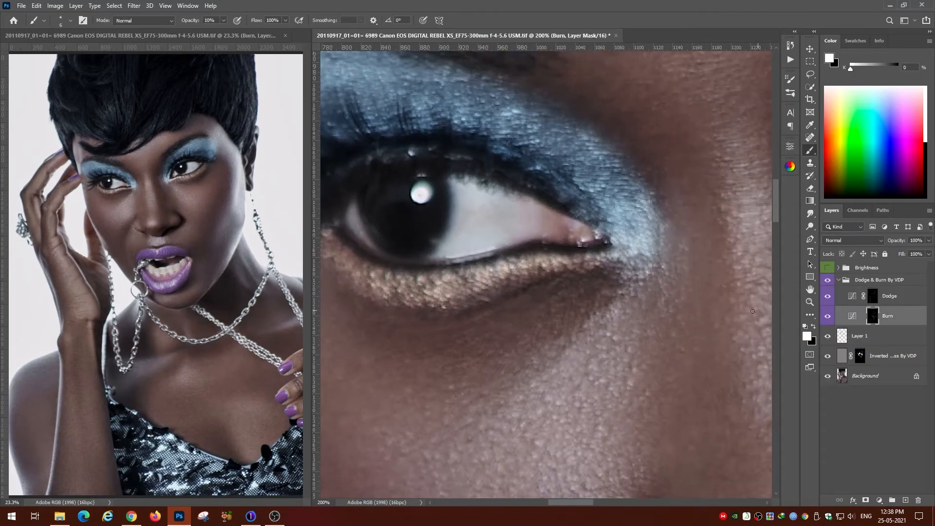
- Examine the under-eye skin and the rest of the face at several magnifications with the Burn mask active
left_click_drag(427, 315, 523, 300)
left_click_drag(519, 356, 534, 282)
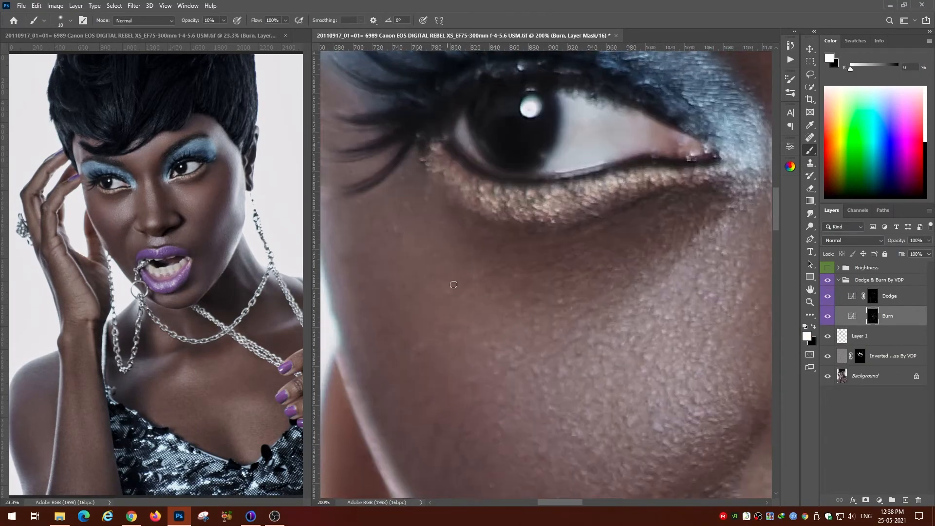
key("ctrl+minus")
key("ctrl+minus")
key("ctrl+minus")
key("ctrl+minus")
key("ctrl+minus")
key("ctrl+plus")
key("ctrl+plus")
key("ctrl+plus")
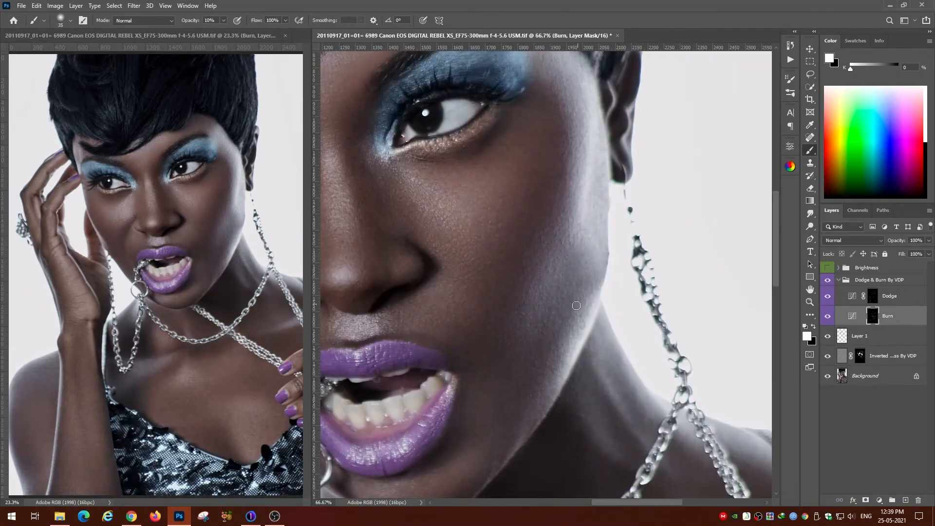
- Even out the cheek and jawline tones with small 10% opacity strokes on the Dodge and Burn masks
left_click(890, 297)
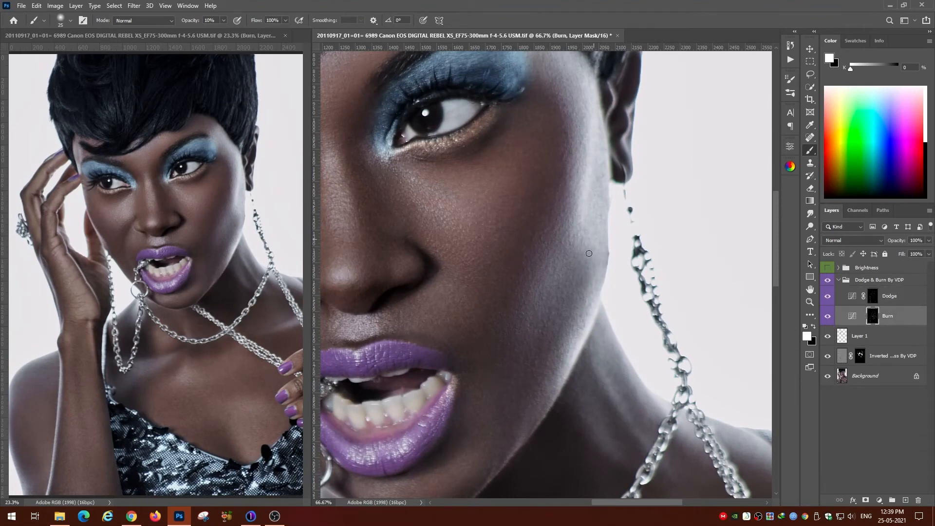
key("bracketleft")
key("alt+bracketleft")
key("bracketright")
scroll(580, 244, "down", 4)
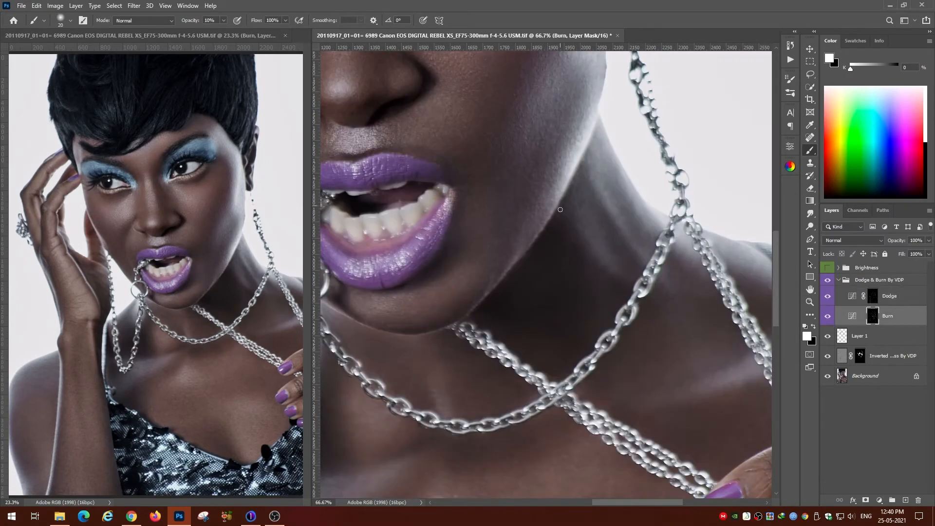
- Even out the neck and upper chest tones with a smaller brush on the Dodge and Burn masks
left_click(873, 298)
key("bracketleft")
key("alt+bracketleft")
scroll(650, 231, "right", 3)
scroll(651, 232, "down", 2)
key("alt+bracketright")
scroll(575, 292, "down", 3)
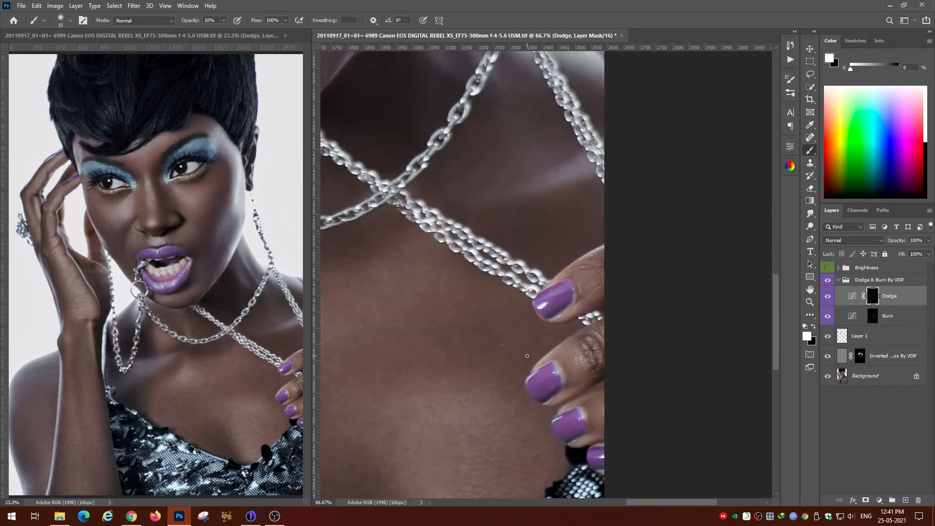
- Clone over the dark marks on the fingers holding the chain on Layer 1, in Lighten mode with opacity reduced to 30%
scroll(584, 370, "up", 3)
key("alt+bracketleft")
key("alt+bracketleft")
key("s")
left_click(660, 371, "alt")
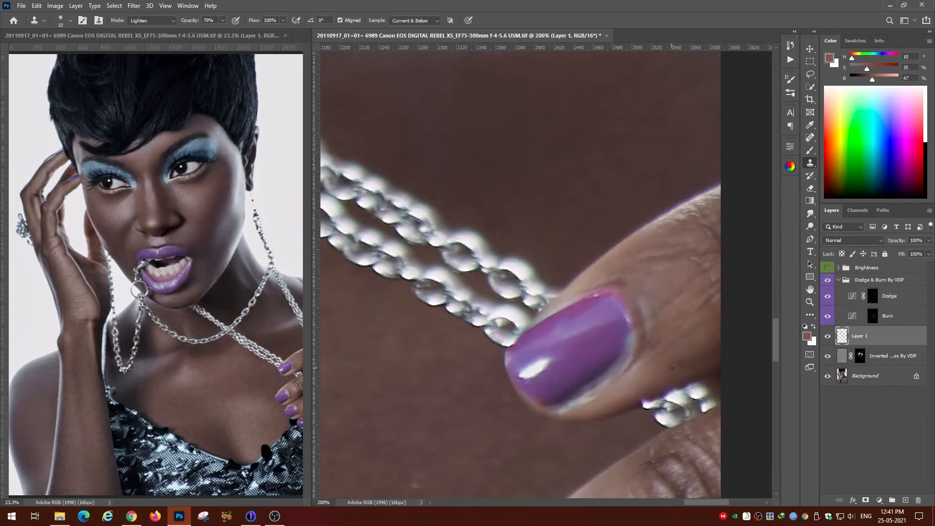
key("0")
scroll(649, 366, "down", 3)
scroll(650, 366, "right", 2)
key("3")
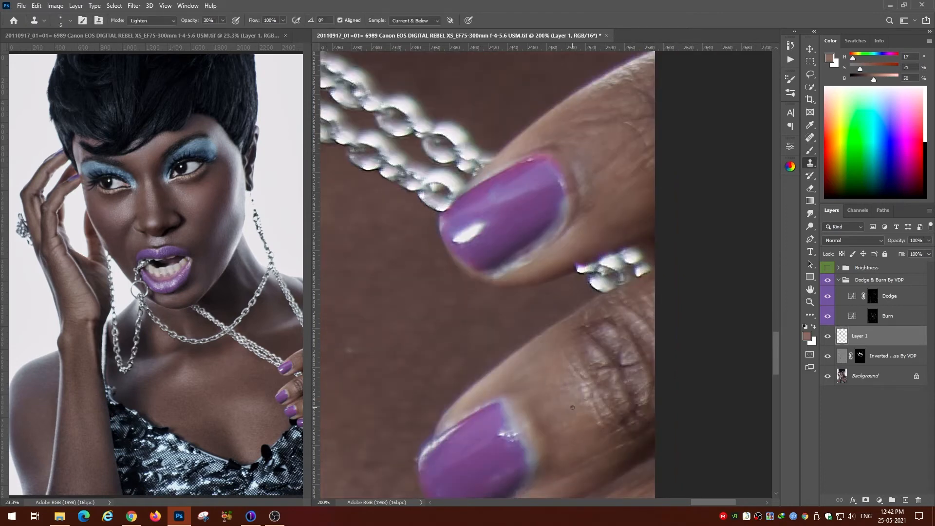
- Clone skin over the bright marks beside the knuckle with the Clone Stamp in Darken mode at 30% opacity
key("alt+shift+k")
key("alt+shift+k")
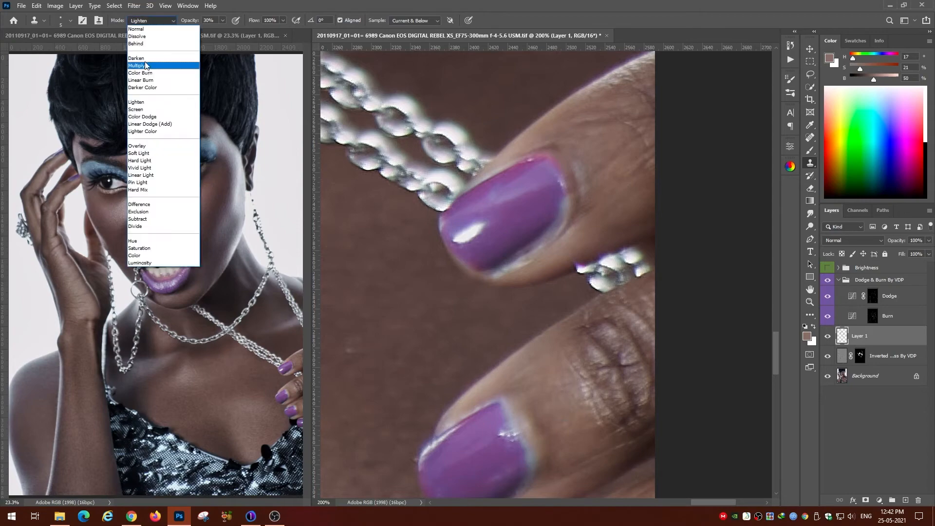
left_click_drag(568, 377, 480, 332)
key("ctrl+minus")
key("ctrl+minus")
key("ctrl+plus")
key("ctrl+plus")
- Smooth the small tonal patches between fingernail and knuckle with a fine 10% brush on the Burn and Dodge masks
left_click(873, 316)
key("b")
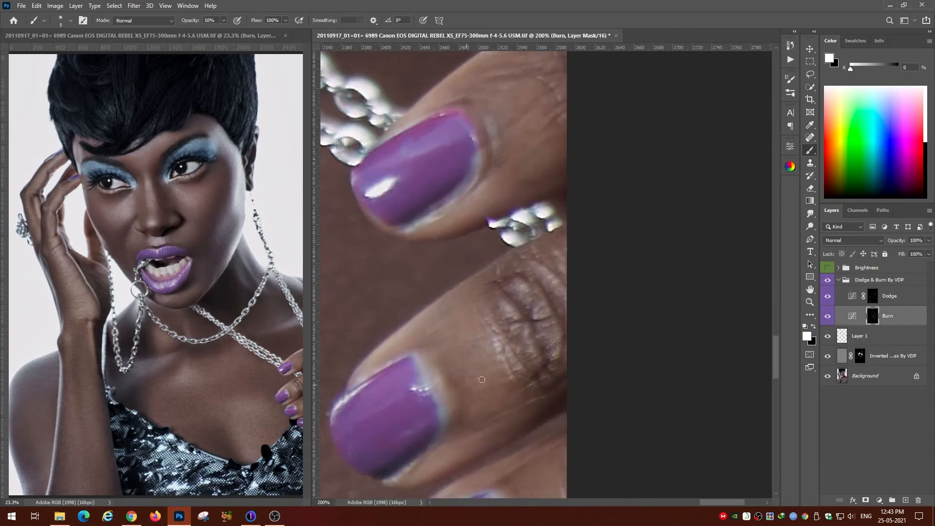
key("bracketleft")
key("bracketleft")
key("alt+bracketright")
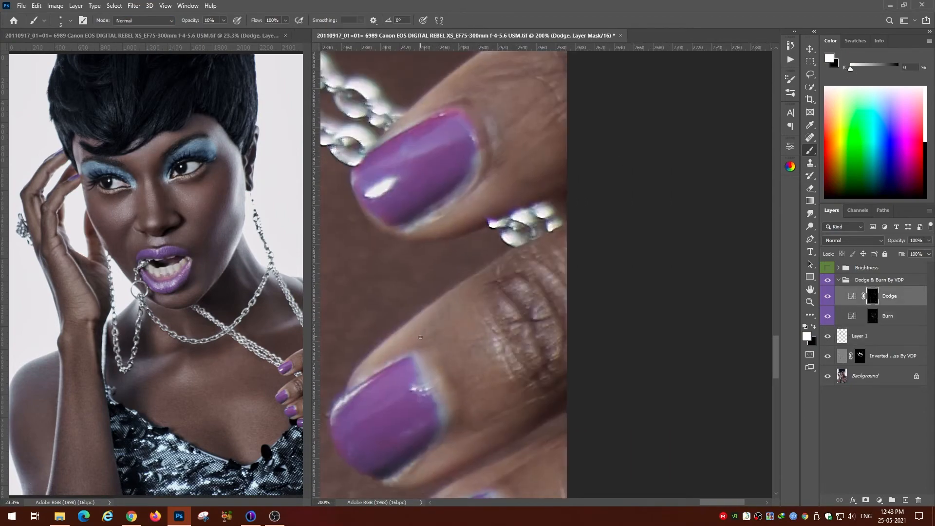
key("alt+bracketleft")
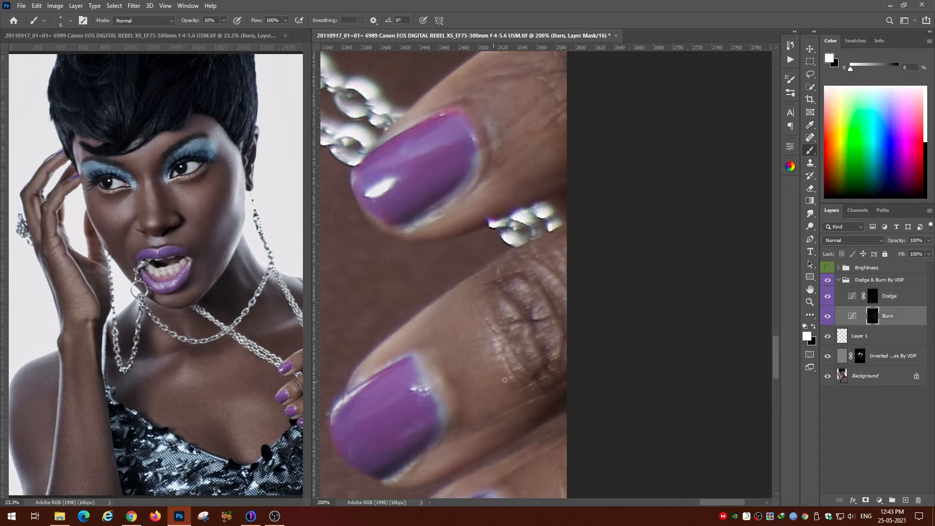
key("alt+bracketright")
key("alt+bracketleft")
- Darken the lighter skin between the fingernail and knuckle on the Burn mask with a 30 px brush
key("bracketright")
key("bracketright")
key("bracketright")
key("bracketright")
key("bracketright")
key("bracketright")
key("bracketright")
key("bracketright")
left_click_drag(477, 307, 463, 340)
left_click_drag(508, 420, 472, 394)
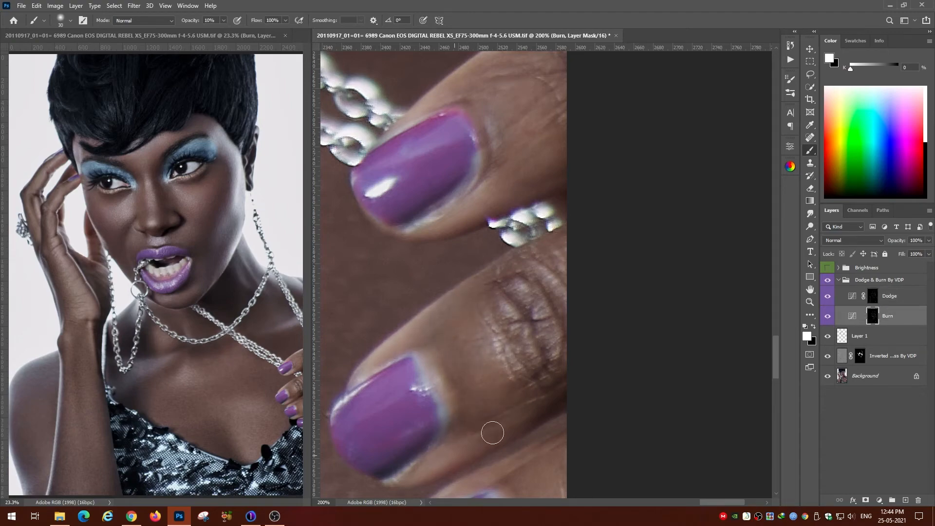
- Examine the whole portrait and the lower face at several magnifications
key("ctrl+minus")
key("ctrl+minus")
key("ctrl+minus")
key("ctrl+minus")
key("ctrl+minus")
key("ctrl+minus")
key("ctrl+plus")
key("ctrl+plus")
key("ctrl+plus")
key("ctrl+plus")
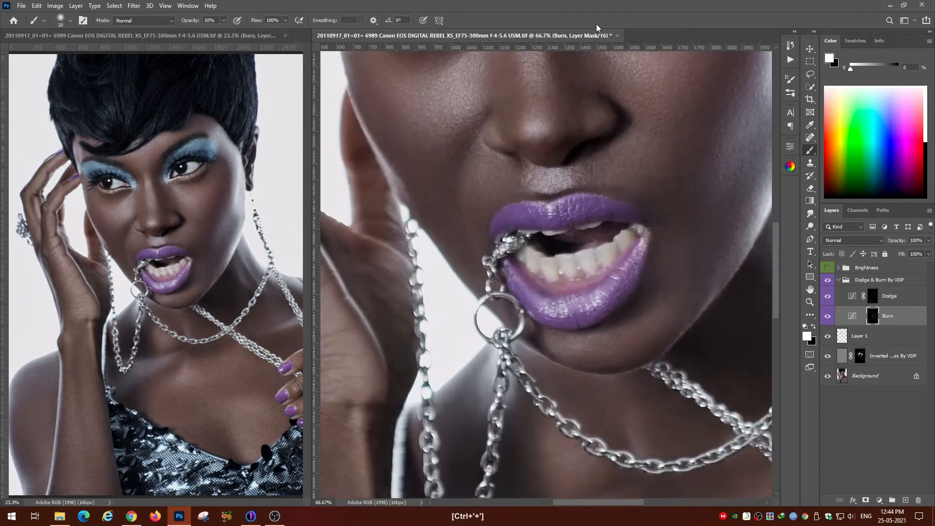
- Zoom the comparison window out to 16.67% and widen the working document's window
key("ctrl+Tab")
key("ctrl+minus")
key("ctrl+Tab")
left_click_drag(308, 287, 260, 295)
- Clone over the flaws on the raised finger beside the hair on Layer 1, switching the Clone Stamp to Lighten mode
key("ctrl+minus")
key("ctrl+minus")
key("ctrl+minus")
key("ctrl+plus")
key("ctrl+plus")
key("ctrl+plus")
key("ctrl+plus")
key("ctrl+plus")
left_click_drag(429, 132, 643, 385)
key("s")
key("alt+bracketleft")
left_click(523, 383, "alt")
mouse_move(540, 383)
left_mouse_down()
mouse_move(553, 375)
mouse_move(532, 384)
left_mouse_up()
left_click(152, 21)
left_click(140, 101)
left_click(533, 378, "alt")
left_click(565, 361, "alt")
left_click_drag(442, 200, 559, 343)
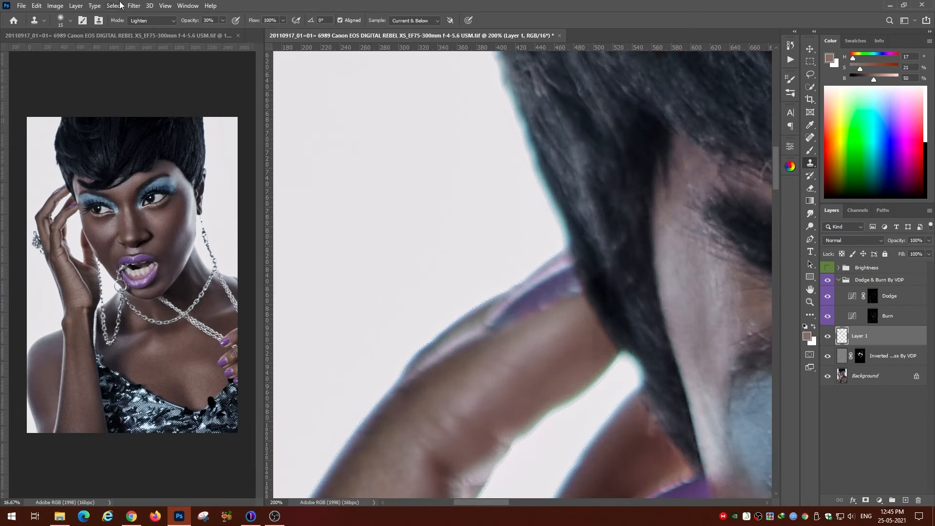
- Clone over the bright edge of the raised fingernail beside the hair in Darken mode at 100% opacity
left_click(152, 20)
left_click(139, 55)
key("0")
left_click(525, 311, "alt")
left_click_drag(544, 307, 573, 284)
left_click(527, 312, "alt")
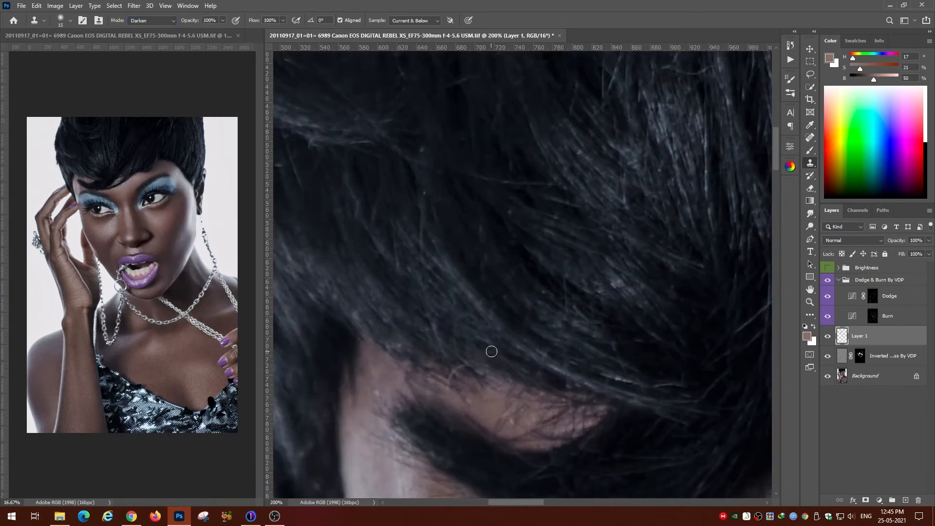
- Clone out the bright specks and stray strands in the dark hair with a smaller Clone Stamp in Darken mode
key("bracketleft")
key("bracketleft")
key("bracketleft")
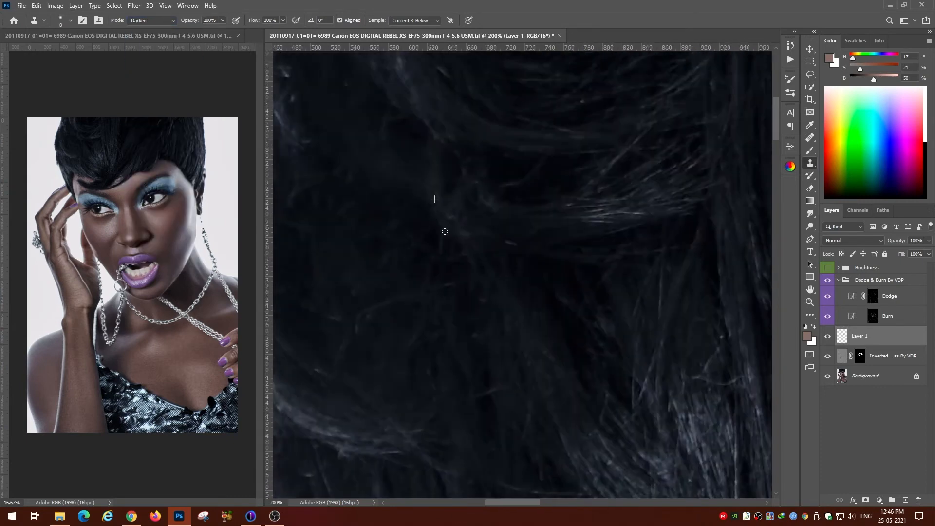
key("ctrl+minus")
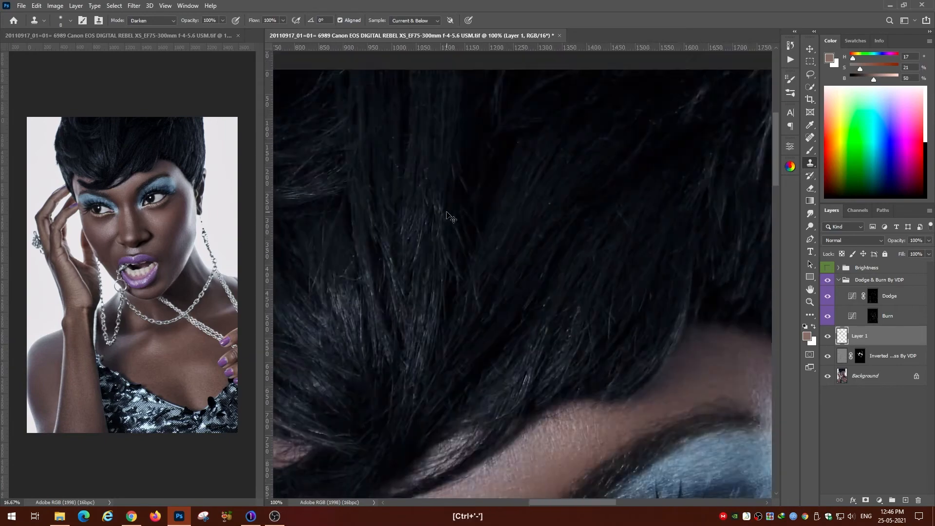
key("ctrl+minus")
key("ctrl+minus")
key("ctrl+minus")
key("ctrl+minus")
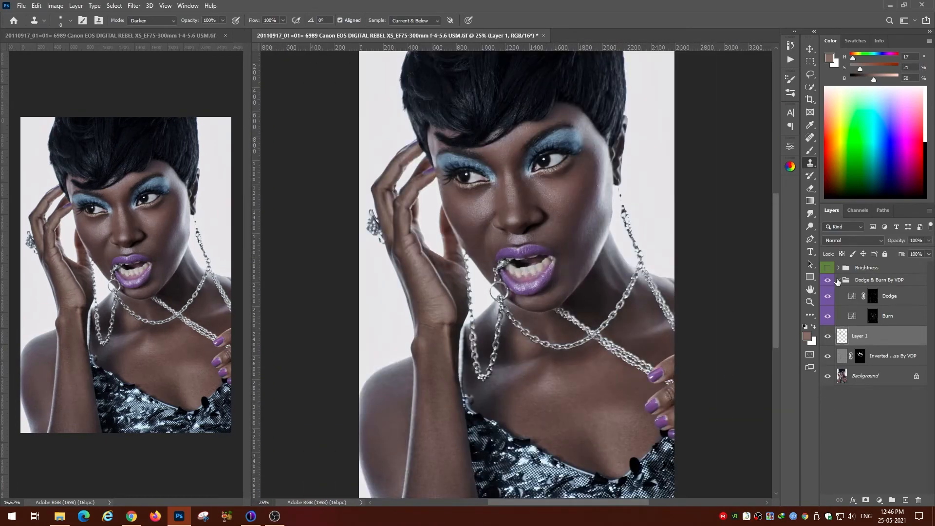
- Collapse the Dodge & Burn group and run the teeth whitening action to add its masked group above it
left_click(839, 279)
left_click(880, 279)
left_click(790, 59)
left_click(656, 202)
left_click(721, 415)
- Whiten the teeth by painting white on the Teeth Whitening group's mask with a 25 px soft brush at 30% opacity
key("ctrl+plus")
left_click(791, 93)
left_click(707, 388)
left_click(585, 247)
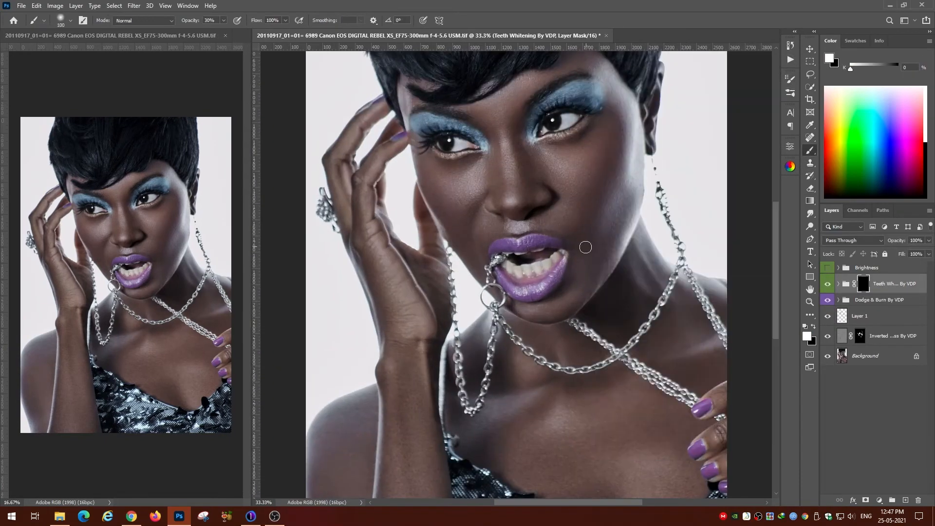
key("3")
key("ctrl+plus")
key("ctrl+plus")
key("ctrl+plus")
key("ctrl+plus")
key("bracketleft")
key("bracketleft")
key("bracketleft")
key("bracketleft")
key("bracketright")
key("bracketright")
key("bracketright")
mouse_move(458, 210)
left_mouse_down()
mouse_move(544, 272)
mouse_move(724, 211)
mouse_move(628, 284)
mouse_move(675, 216)
left_mouse_up()
left_click_drag(453, 312, 424, 344)
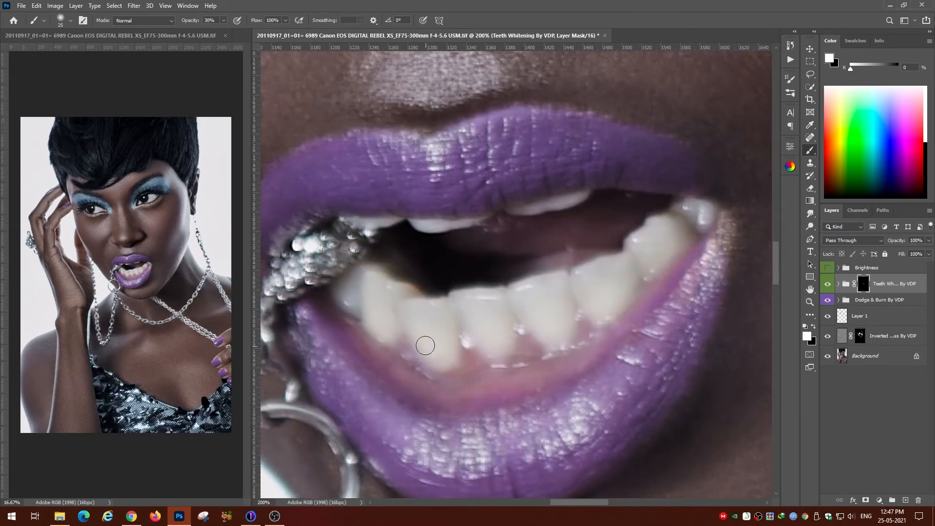
left_click_drag(358, 276, 351, 301)
- Review the Teeth Whitening group's Hue/Saturation settings and compare the teeth with the group hidden and shown
key("ctrl+minus")
key("ctrl+minus")
key("ctrl+minus")
key("ctrl+minus")
key("ctrl+plus")
key("ctrl+plus")
left_click(838, 283)
double_click(852, 304)
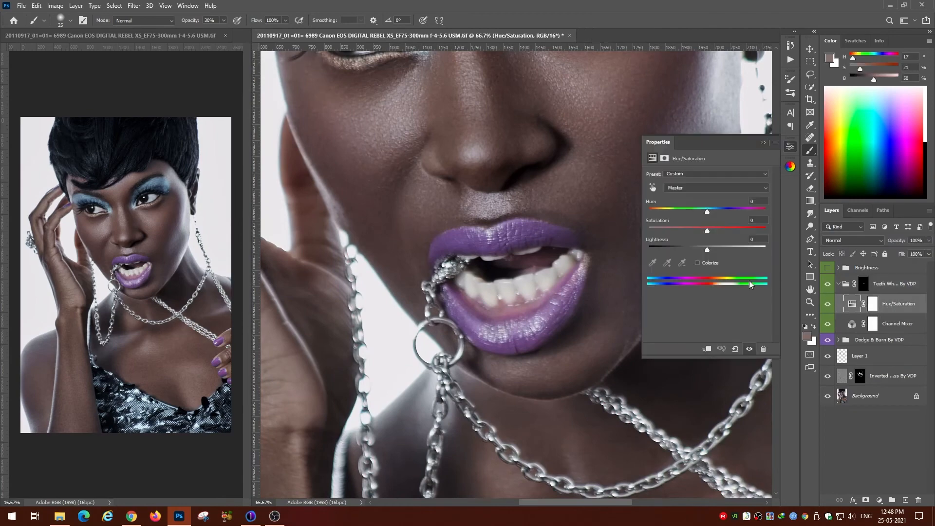
left_click(790, 146)
left_click(839, 284)
left_click(828, 284)
left_click(827, 284)
- Dodge and burn the uneven tones around the lips on the Dodge and Burn masks with the 10% opacity brush
key("ctrl+minus")
key("ctrl+plus")
key("ctrl+plus")
left_click(839, 300)
left_click(873, 316)
left_click(790, 93)
left_click(641, 340)
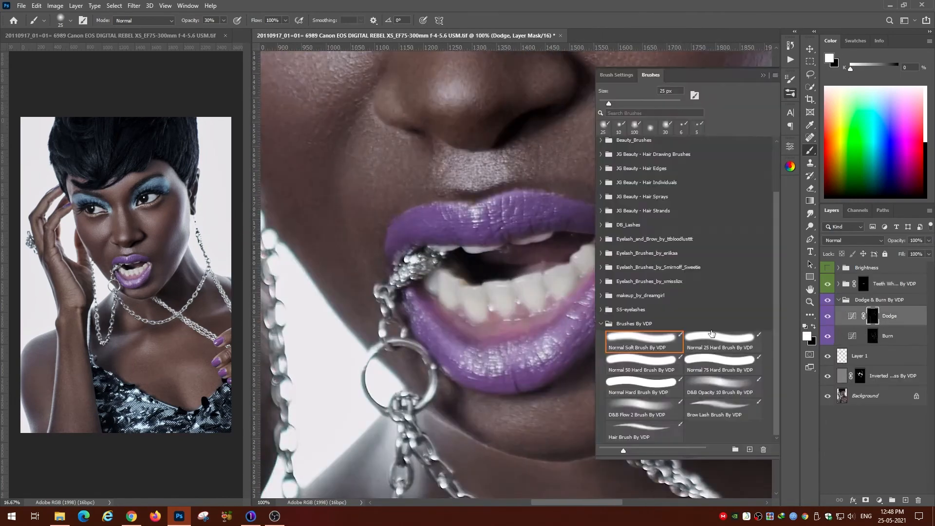
left_click(790, 93)
key("bracketleft")
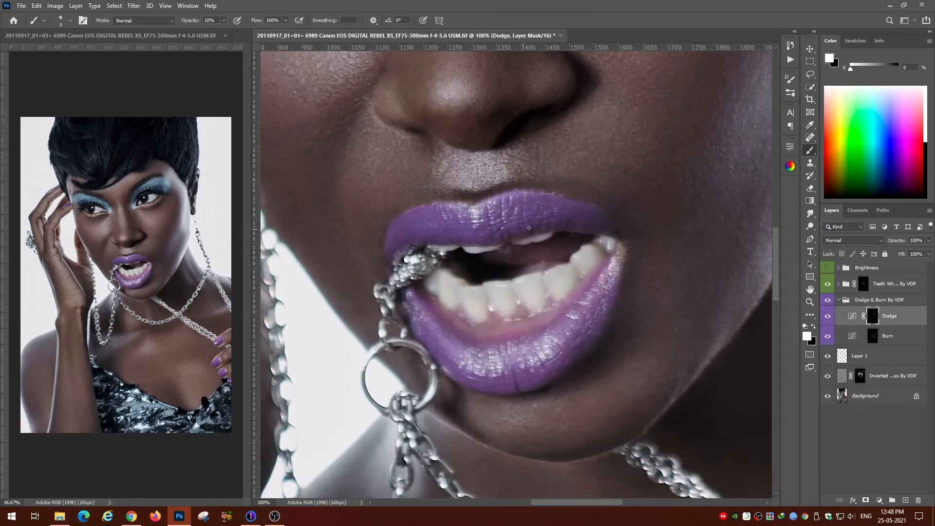
key("alt+bracketleft")
key("alt+bracketright")
key("alt+bracketleft")
key("ctrl+minus")
key("ctrl+minus")
key("ctrl+minus")
key("ctrl+minus")
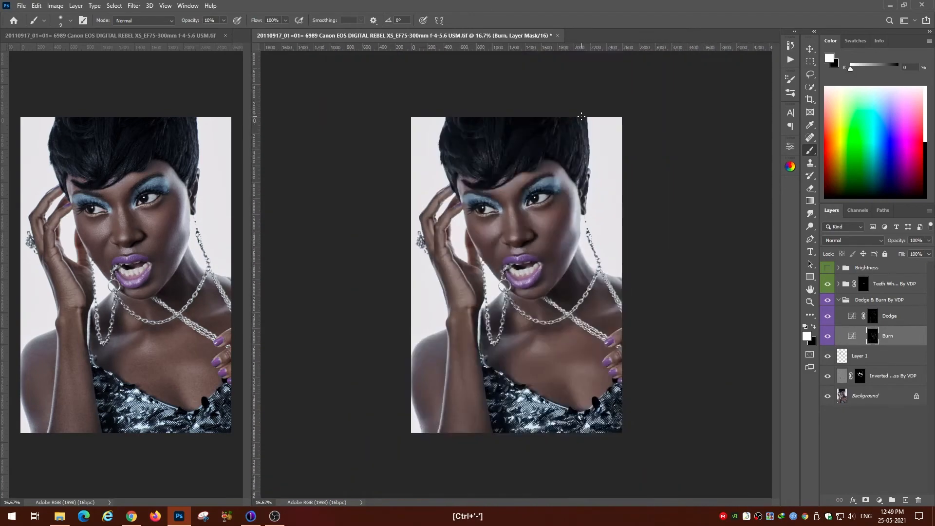
- Show the Brightness group and dodge and burn the uneven tones on the lower chest with a 15 px brush
scroll(651, 470, "up", 2)
left_click(828, 268)
key("bracketright")
key("bracketright")
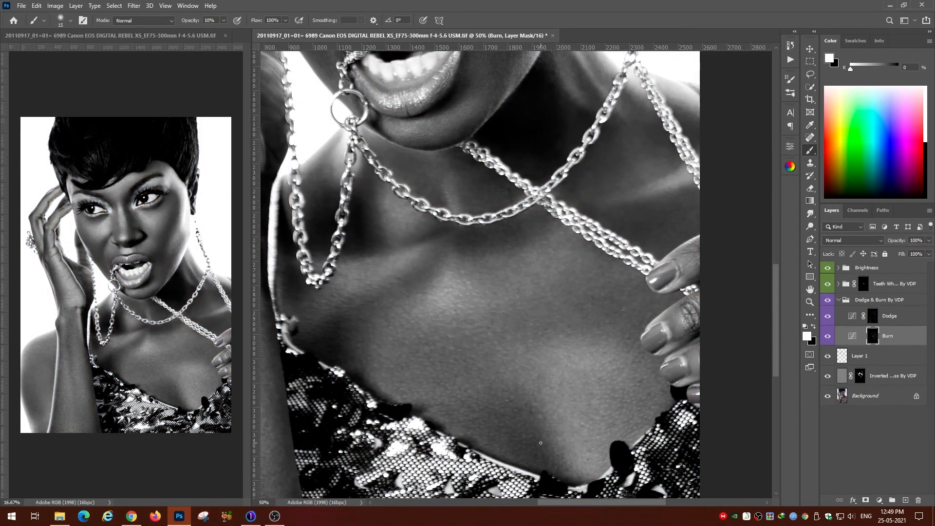
key("bracketright")
key("alt+bracketright")
key("bracketleft")
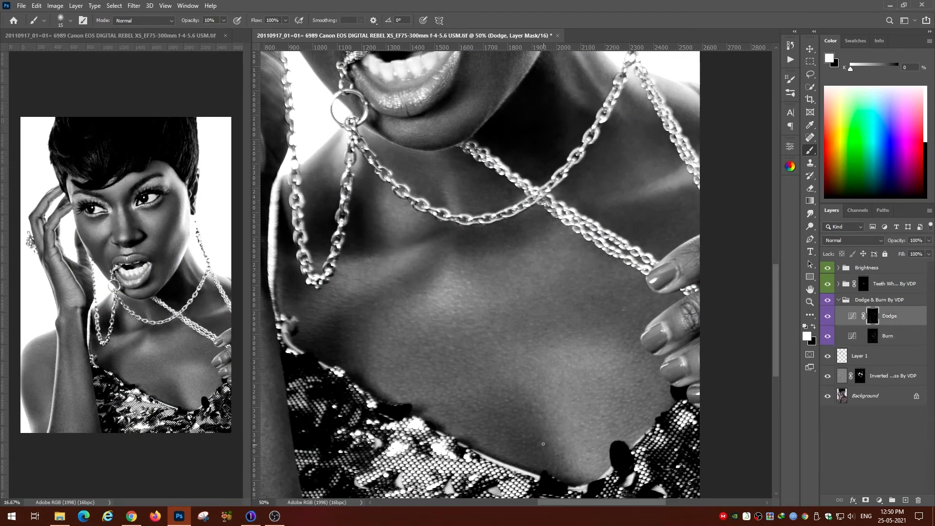
key("alt+bracketleft")
key("alt+bracketright")
- Dodge and burn the blotchy skin on the upper chest below the necklace chain with a 20 px brush
left_click(875, 335)
key("bracketright")
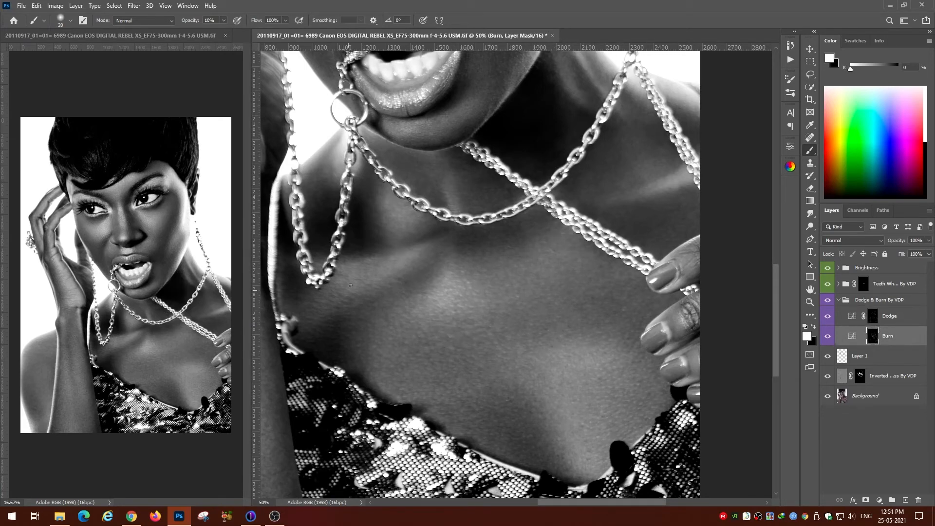
key("alt+bracketright")
key("bracketright")
key("alt+bracketleft")
key("alt+bracketright")
key("alt+bracketleft")
key("alt+bracketright")
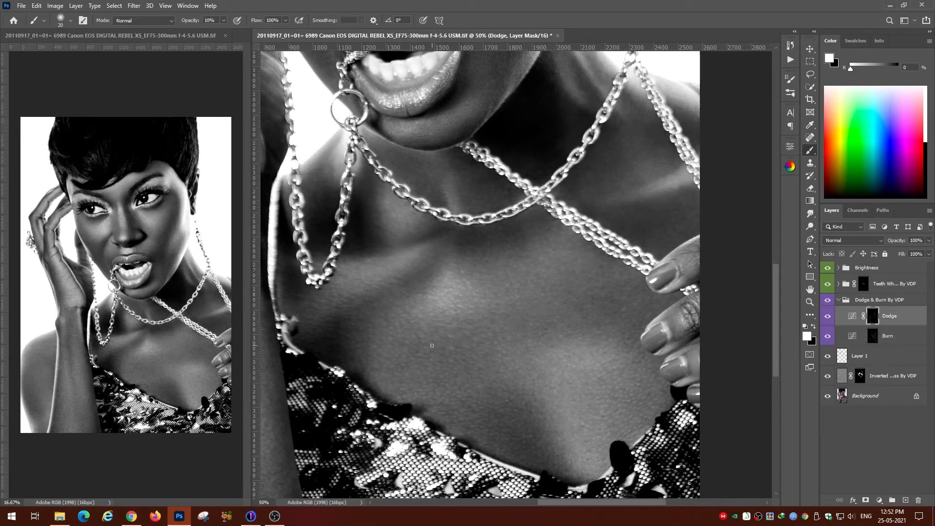
key("alt+bracketleft")
key("alt+bracketright")
key("alt+bracketleft")
key("alt+bracketright")
- Refine the skin beneath the crossed chains and beside the fingers on the Dodge and Burn masks with a 15–20 px brush
key("ctrl+plus")
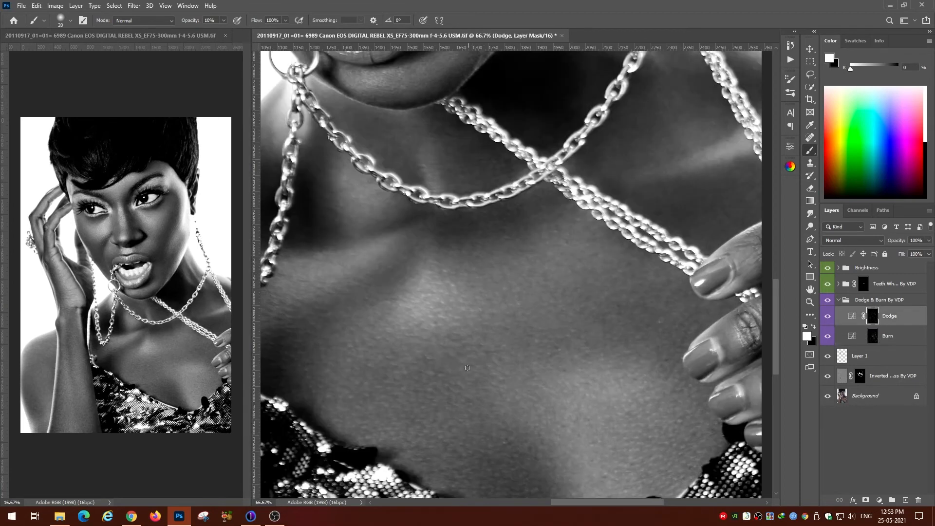
key("bracketleft")
key("alt+bracketleft")
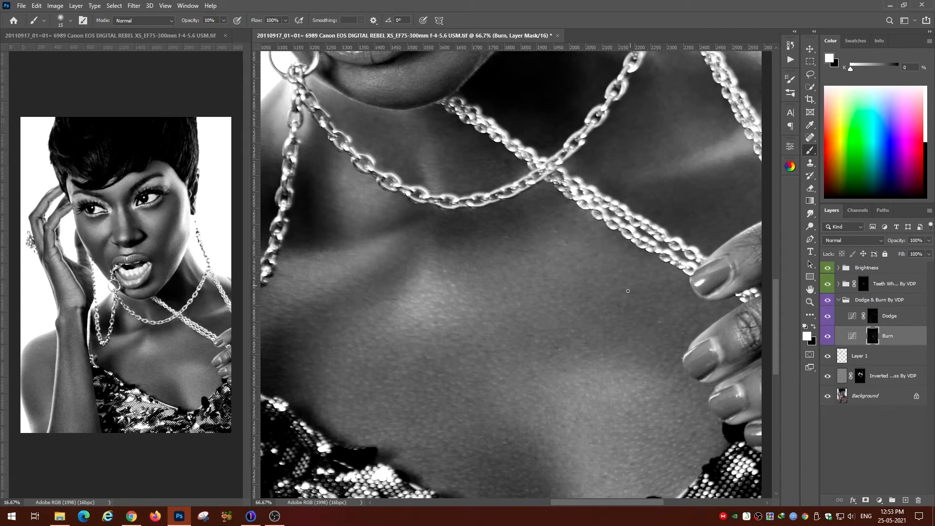
key("bracketright")
key("alt+bracketright")
key("bracketleft")
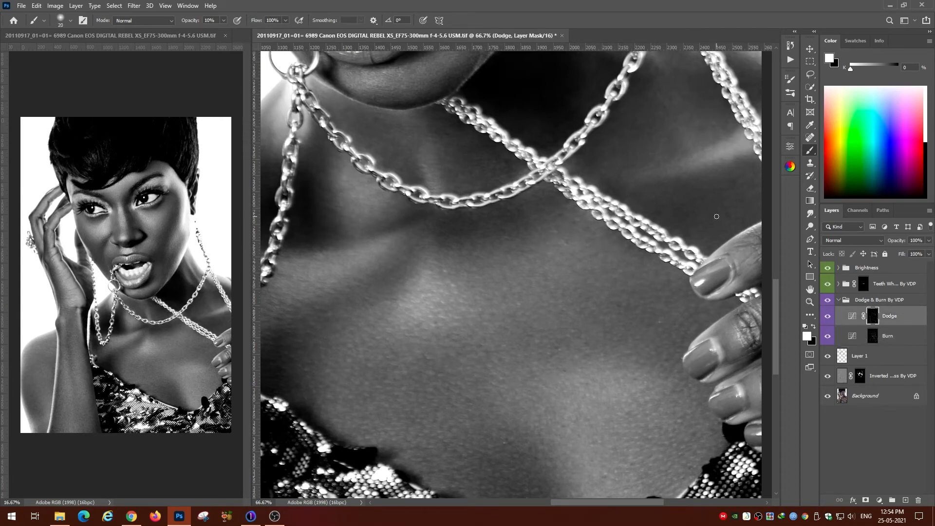
key("alt+bracketleft")
left_click(875, 316)
- Even the broader chest tones near the fingers with a 40–60 px brush, and hide the Brightness group
key("ctrl+minus")
key("ctrl+minus")
key("ctrl+minus")
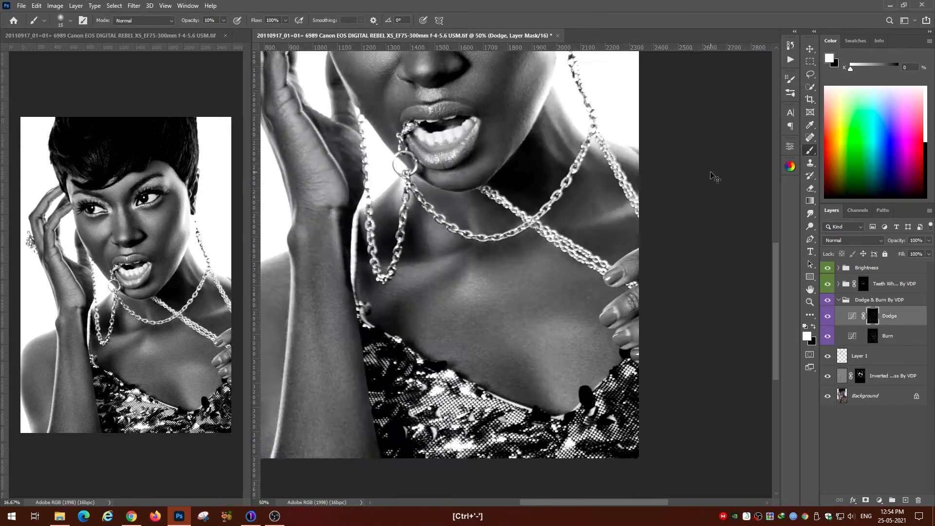
key("alt+bracketleft")
key("bracketright")
key("bracketright")
key("bracketright")
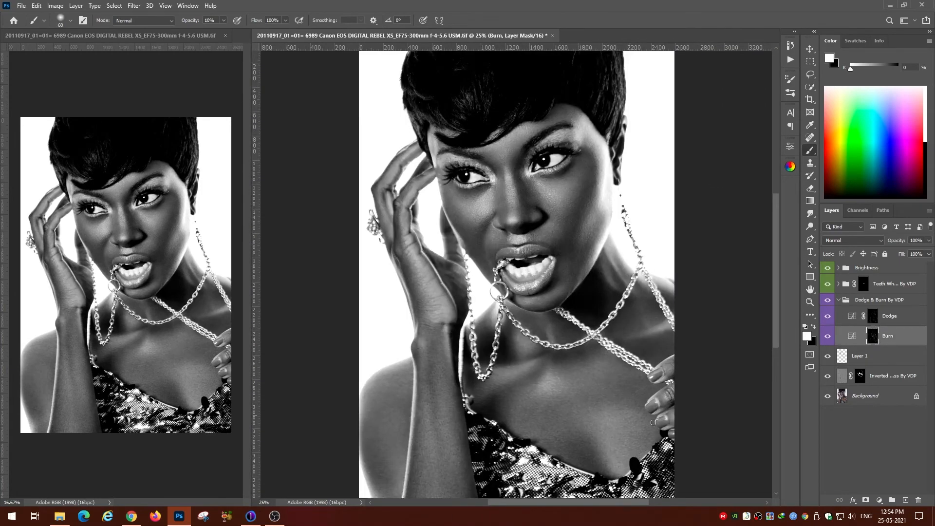
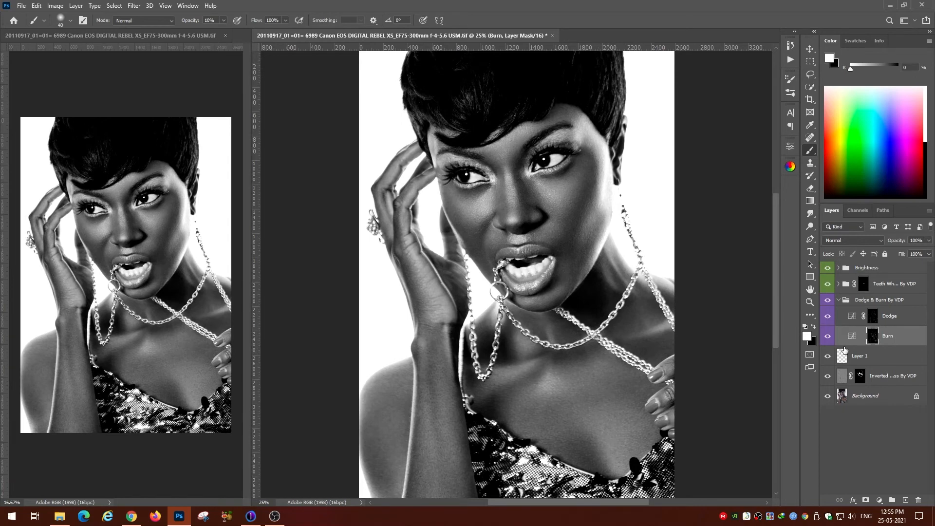
key("alt+bracketright")
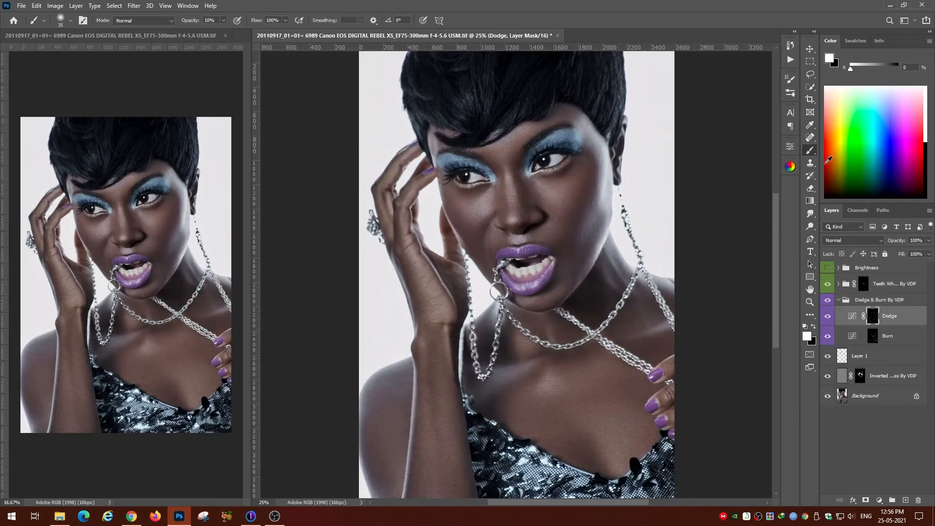
- Lasso and feather the chest patch beside the fingers, target the Burn and Dodge masks, and deselect
key("l")
mouse_move(628, 398)
left_mouse_down()
mouse_move(599, 441)
mouse_move(647, 429)
mouse_move(625, 423)
left_mouse_up()
right_click(625, 423)
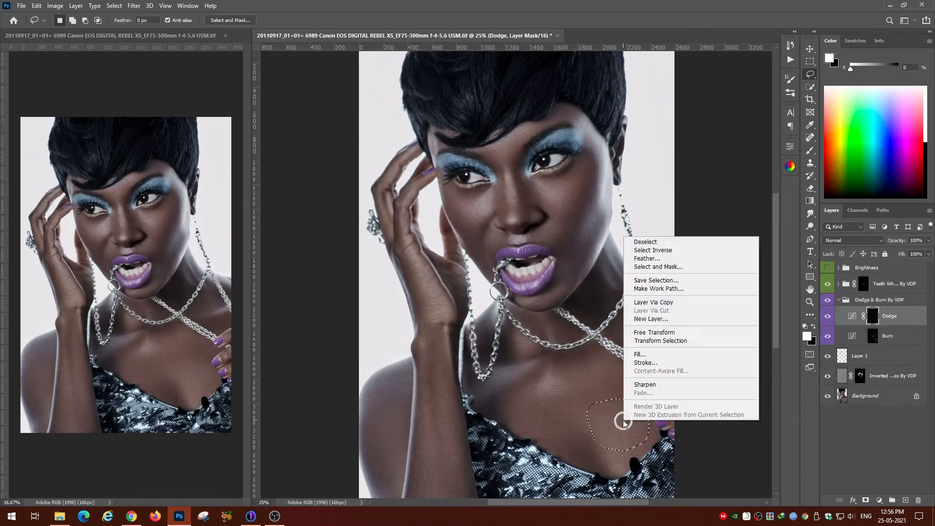
left_click(647, 259)
key("Return")
left_click(856, 337)
key("ctrl+plus")
left_click_drag(624, 463, 607, 340)
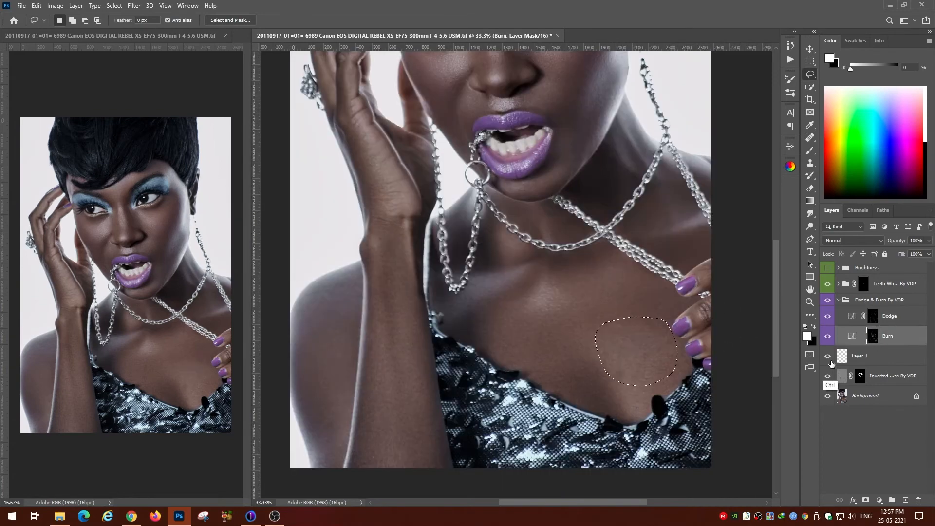
left_click(873, 316)
key("ctrl+d")
- Touch up the same chest patch on the Dodge and Burn masks with a 15 px brush at 10% opacity
left_click(872, 336)
key("ctrl+plus")
left_click(873, 317)
key("b")
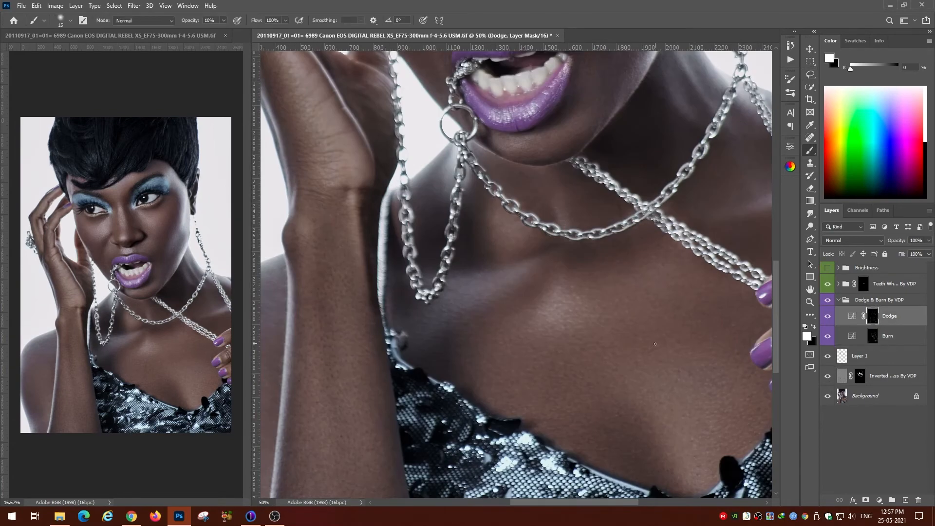
key("alt+bracketleft")
- Dodge and burn the chest more broadly with the brush enlarged to 70 px
key("ctrl+0")
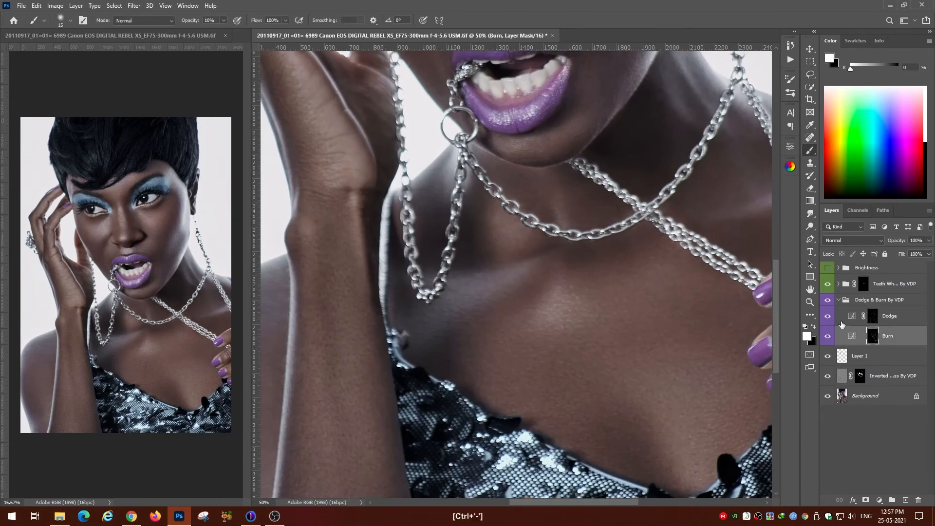
key("bracketright")
key("bracketright")
key("bracketright")
key("bracketright")
key("bracketright")
key("bracketright")
key("bracketright")
key("bracketright")
key("bracketright")
key("bracketleft")
key("bracketleft")
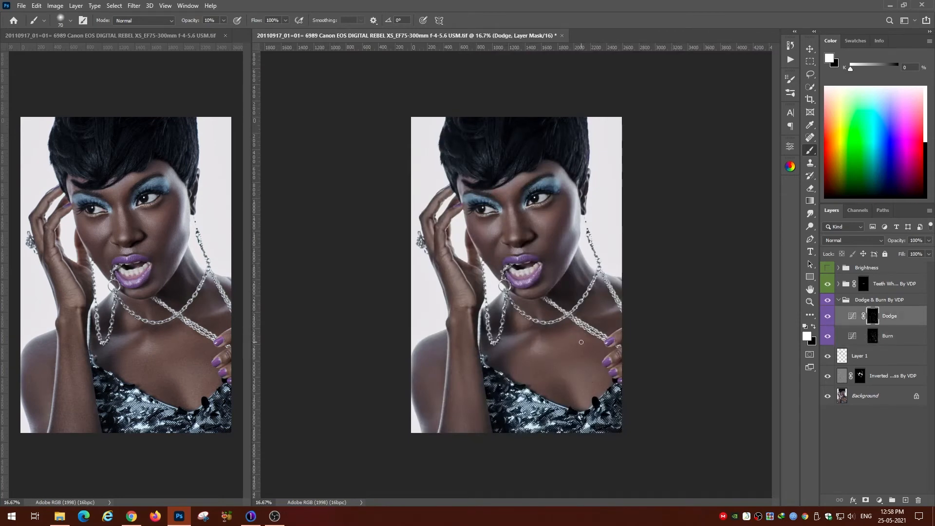
- Burn the skin around the chain near the fingers with a 30 px brush and save the document
key("ctrl+plus")
key("ctrl+plus")
key("bracketleft")
key("bracketleft")
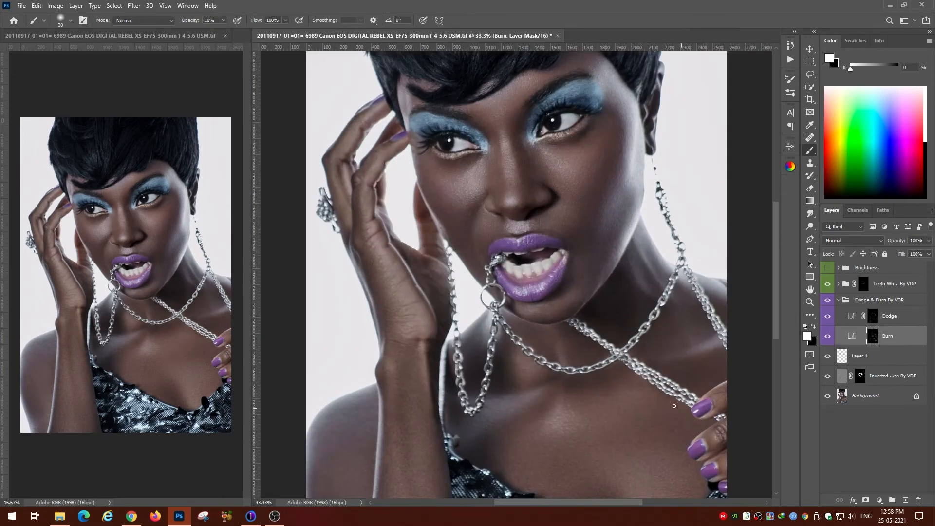
key("ctrl+minus")
key("ctrl+minus")
key("ctrl+minus")
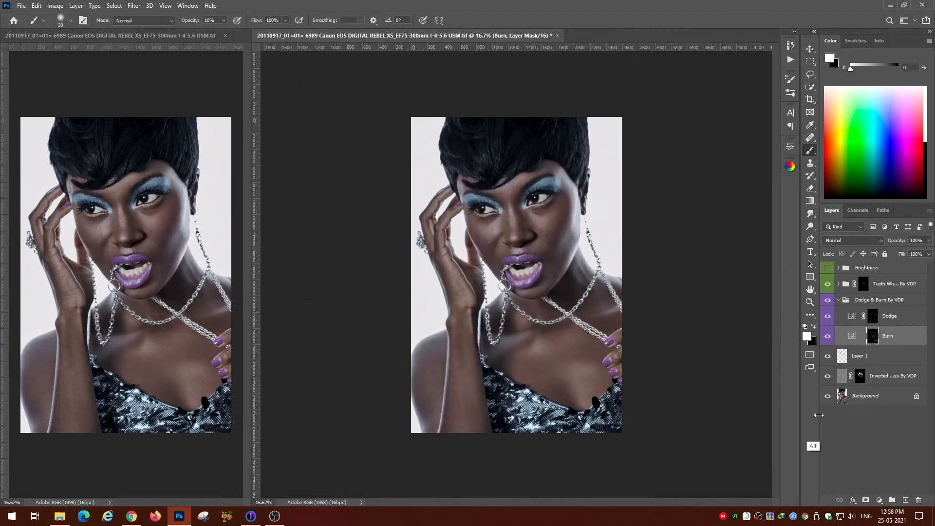
key("ctrl+plus")
key("ctrl+plus")
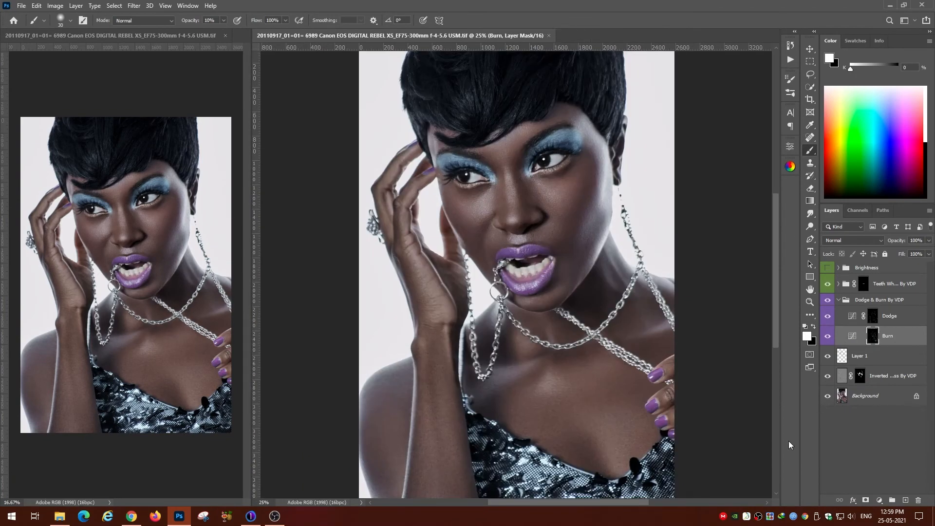
- Collapse the Dodge & Burn group and compare the portrait with the Teeth Whitening group hidden and shown
left_click(839, 300)
left_click(827, 284)
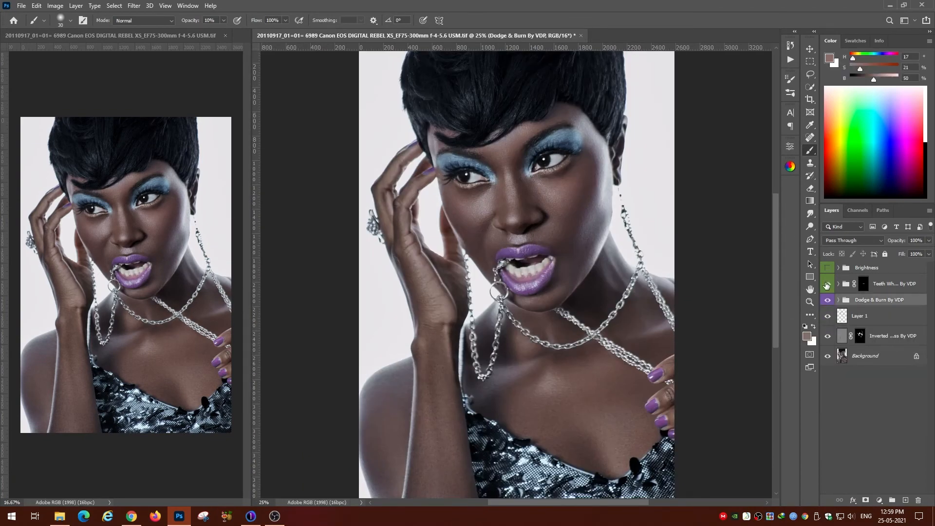
left_click(827, 284)
left_click(827, 284)
- Stamp all visible layers into a new layer above the Teeth Whitening group
key("ctrl+plus")
key("ctrl+plus")
key("ctrl+plus")
key("ctrl+plus")
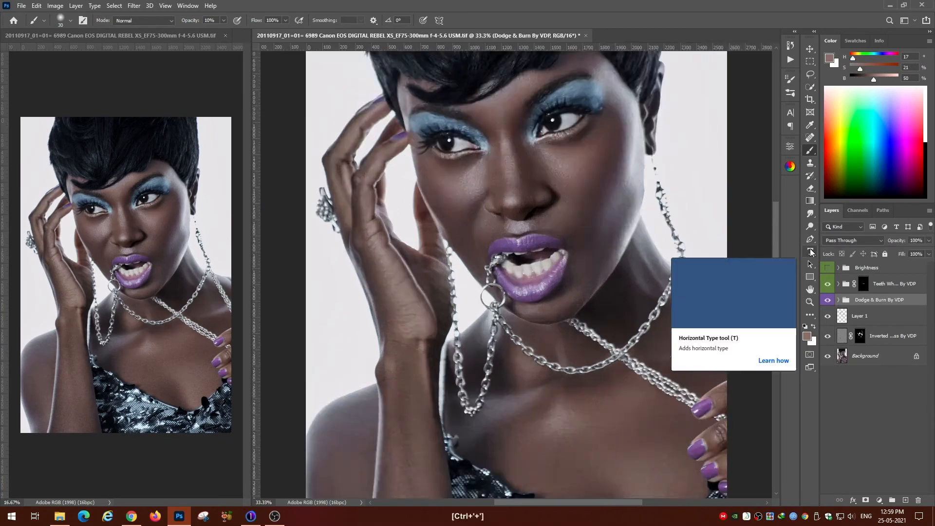
left_click(886, 287)
key("ctrl+alt+shift+e")
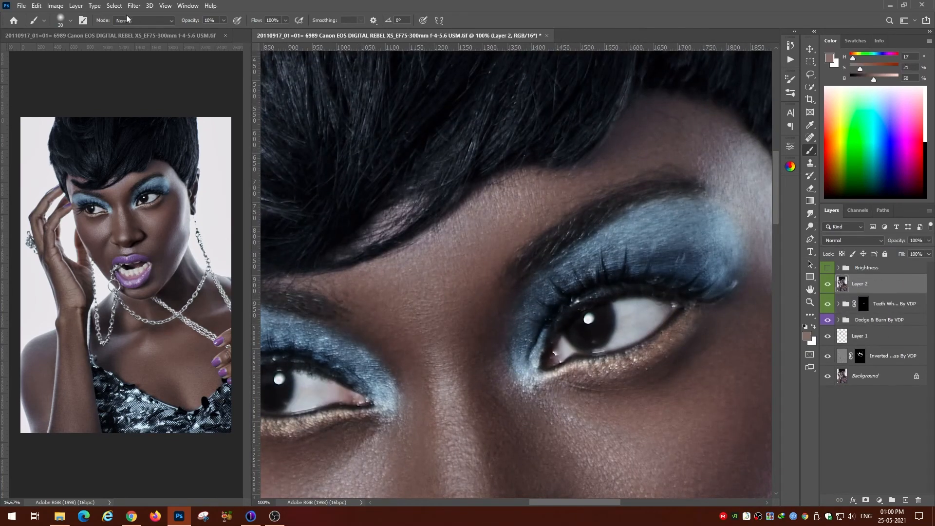
- Apply 2% uniform, monochromatic noise to the stamped layer
left_click(133, 6)
mouse_move(183, 159)
left_click(273, 159)
type("2")
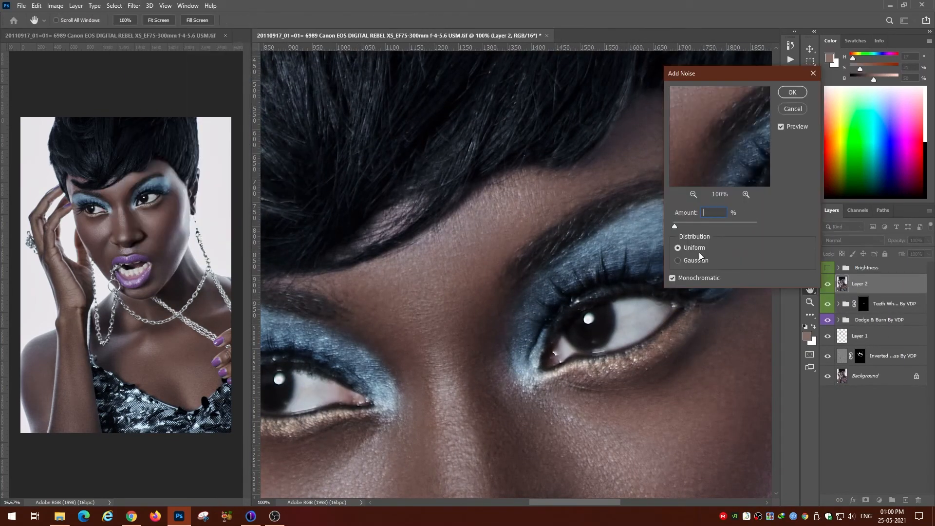
left_click(792, 92)
- Add a black mask to the noise layer and paint the noise onto the forehead with a 100 px white brush at 100% opacity
left_click(865, 500, "alt")
left_click(790, 93)
left_click(723, 388)
left_click(790, 93)
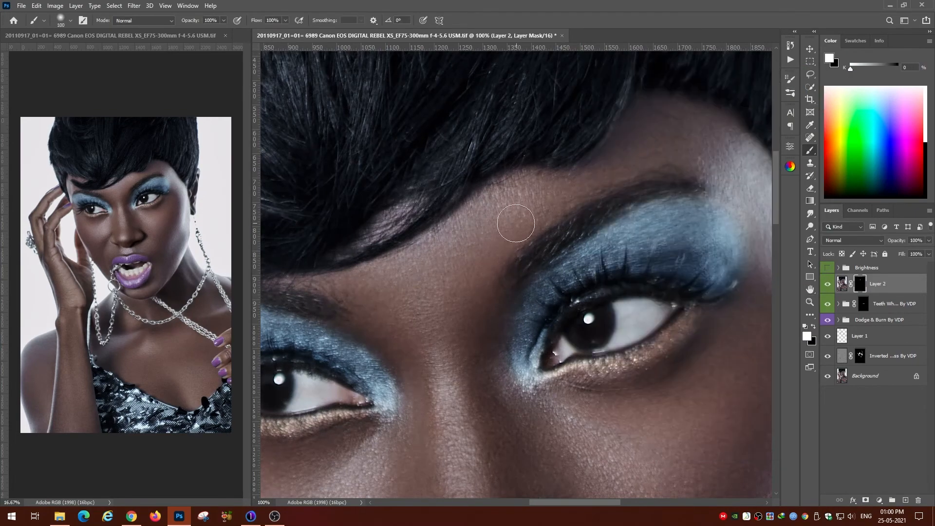
left_click_drag(550, 342, 554, 311)
key("ctrl+plus")
left_click_drag(564, 237, 570, 354)
- Target the noise layer's image instead of its mask and soften the noise with a blur filter
left_click(842, 283)
left_click(134, 6)
mouse_move(183, 127)
left_click(273, 170)
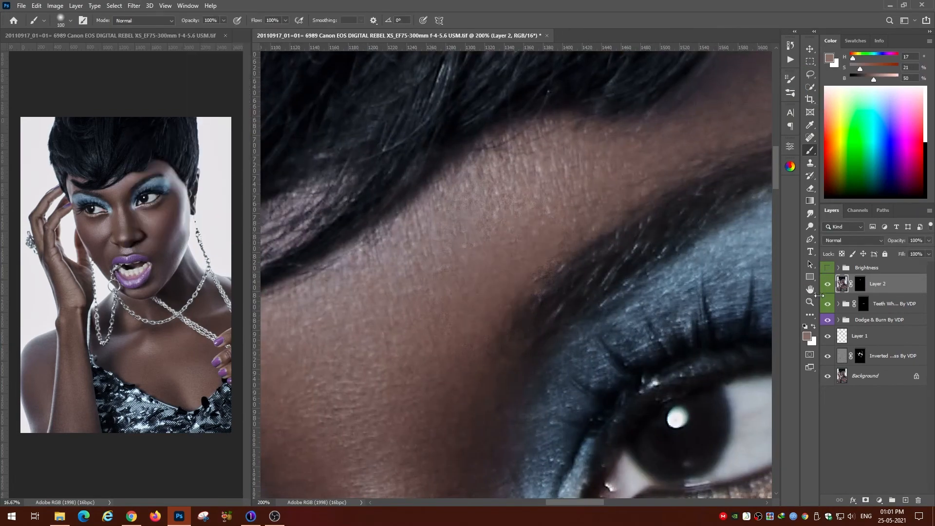
left_click(134, 5)
left_click(272, 140)
- Expand the Dodge & Burn group and even the skin between nose and cheek with a 10 px brush at 10% opacity
left_click_drag(694, 393, 501, 309)
key("ctrl+minus")
key("ctrl+minus")
key("ctrl+minus")
key("ctrl+minus")
key("ctrl+plus")
key("ctrl+plus")
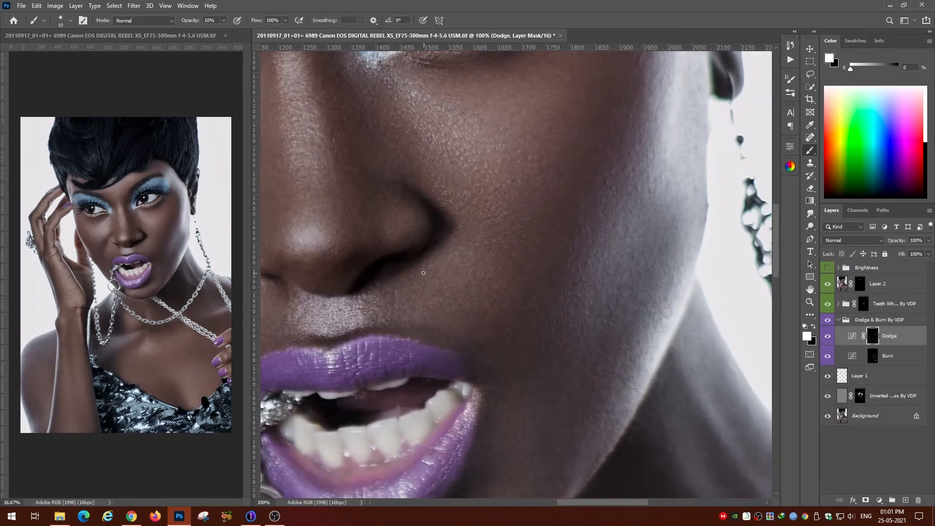
left_click(888, 355)
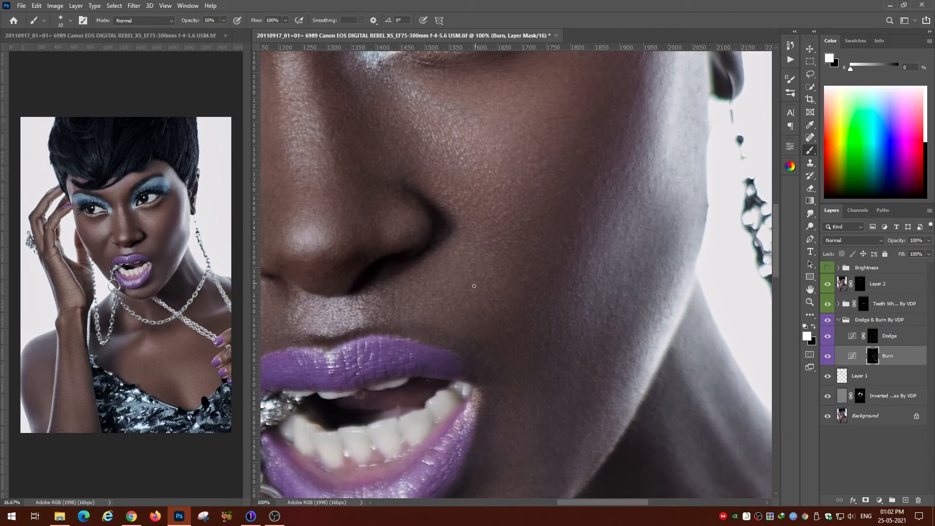
key("alt+bracketright")
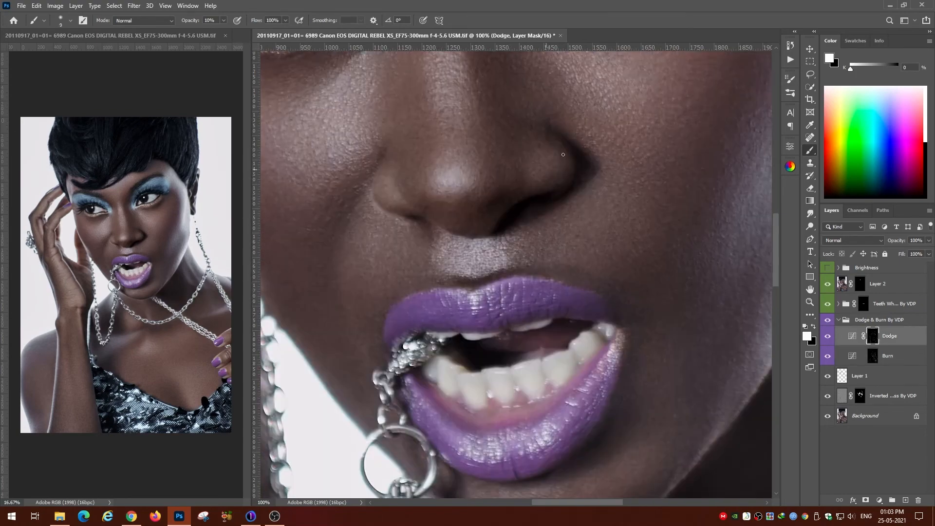
- Dodge and burn around the nostrils and the skin beside the lips with a 9 px brush, enlarging it to 15 px
key("alt+bracketleft")
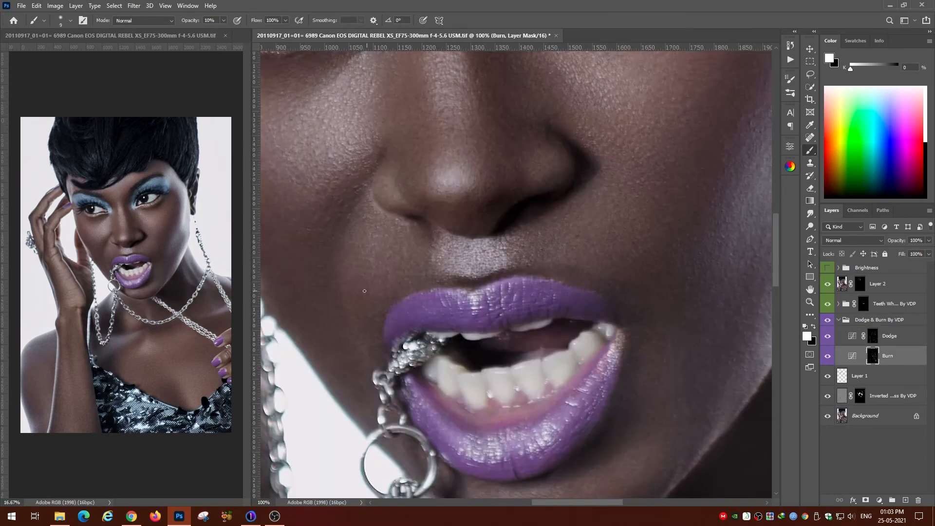
key("alt+bracketright")
key("alt+bracketleft")
key("bracketright")
key("bracketright")
key("bracketright")
- Step back through the recent brush strokes in the history and check the face at several magnifications
left_click(790, 45)
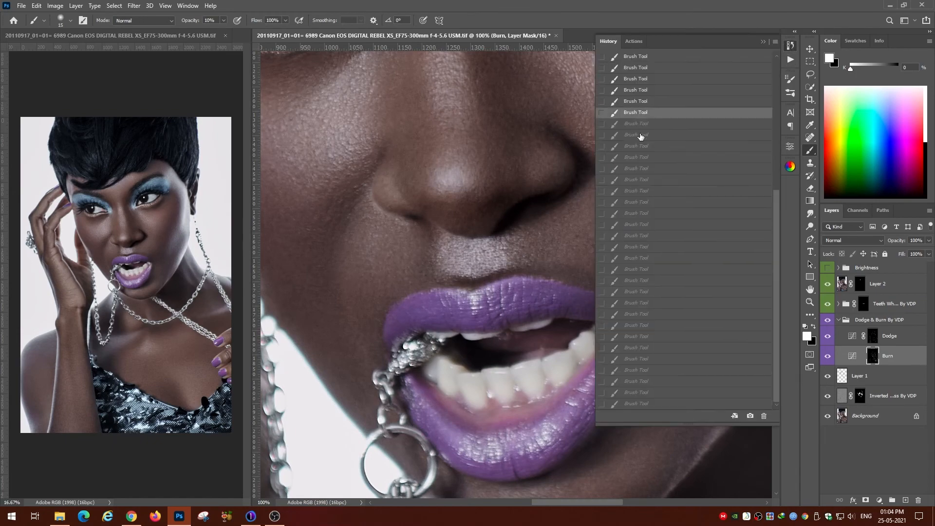
left_click(791, 46)
key("ctrl+minus")
key("ctrl+minus")
key("ctrl+minus")
key("ctrl+minus")
key("ctrl+plus")
key("ctrl+plus")
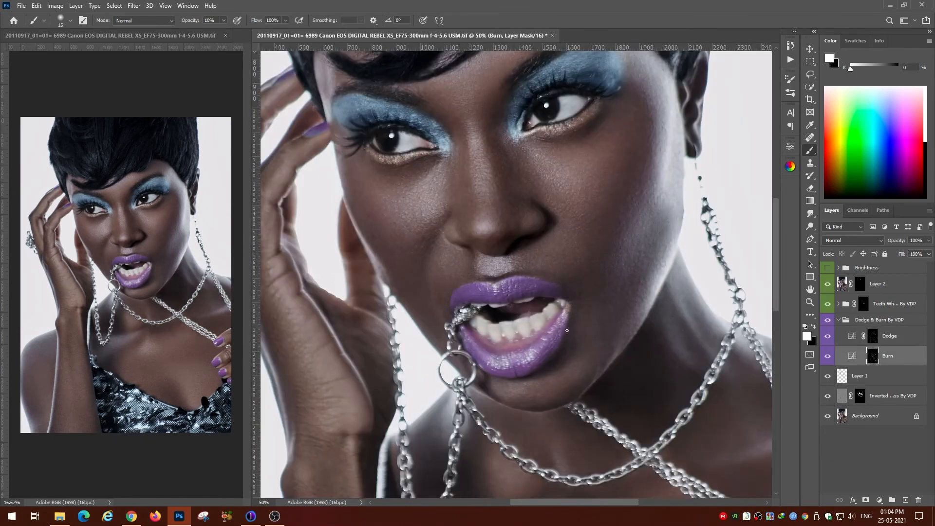
- Even the skin near the mouth corner on the Dodge and Burn masks and compare the portrait with the original background
left_click(867, 336)
left_click(851, 359)
key("ctrl+minus")
key("ctrl+minus")
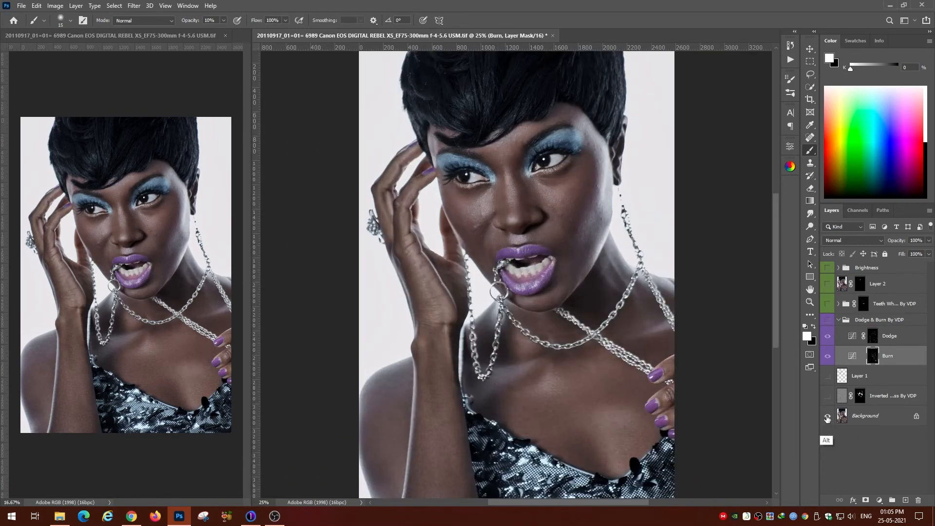
- Burn and dodge the chest above the neckline and near the shoulder with a 30–40 px brush
key("bracketright")
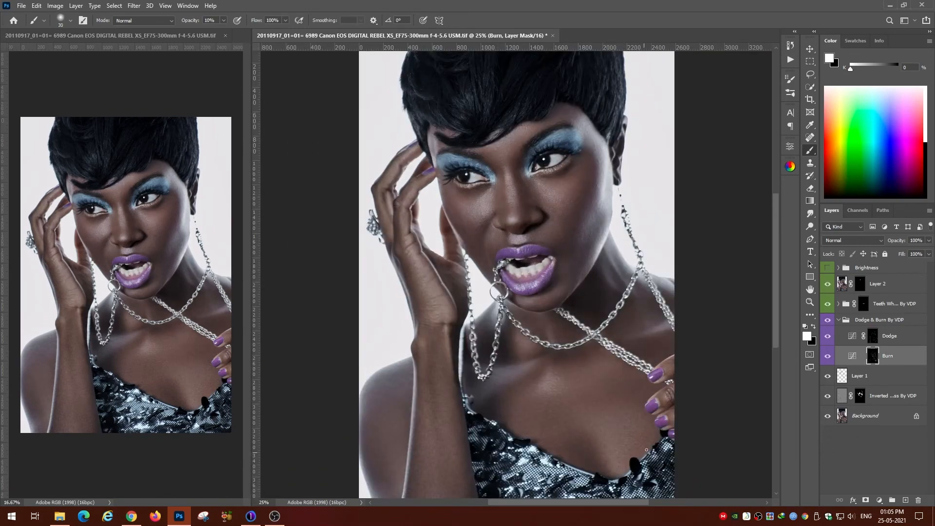
key("bracketleft")
key("bracketleft")
key("alt+bracketright")
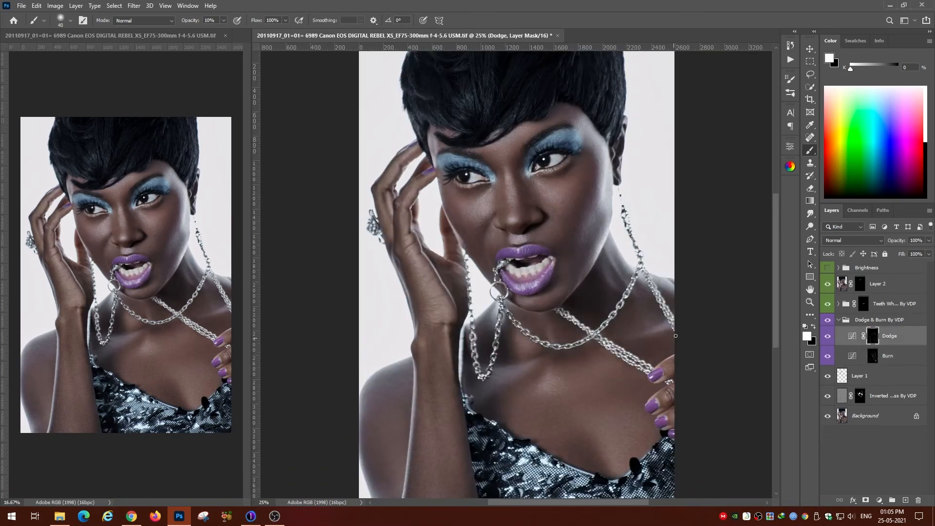
- Dodge and burn the cheek and temple between the eye and the ear, reducing the brush to 10 px
key("ctrl+plus")
key("ctrl+plus")
key("ctrl+plus")
key("bracketleft")
key("bracketleft")
key("bracketleft")
key("alt+bracketleft")
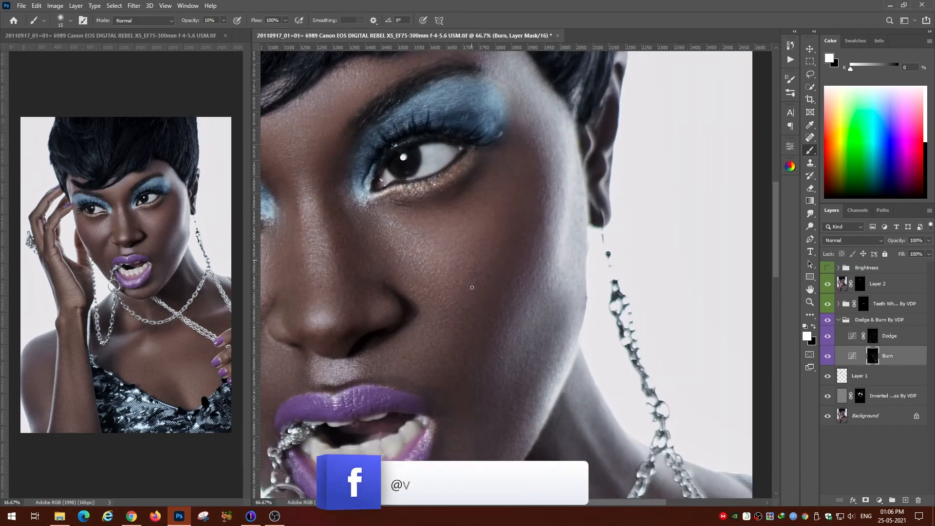
key("alt+bracketright")
key("bracketleft")
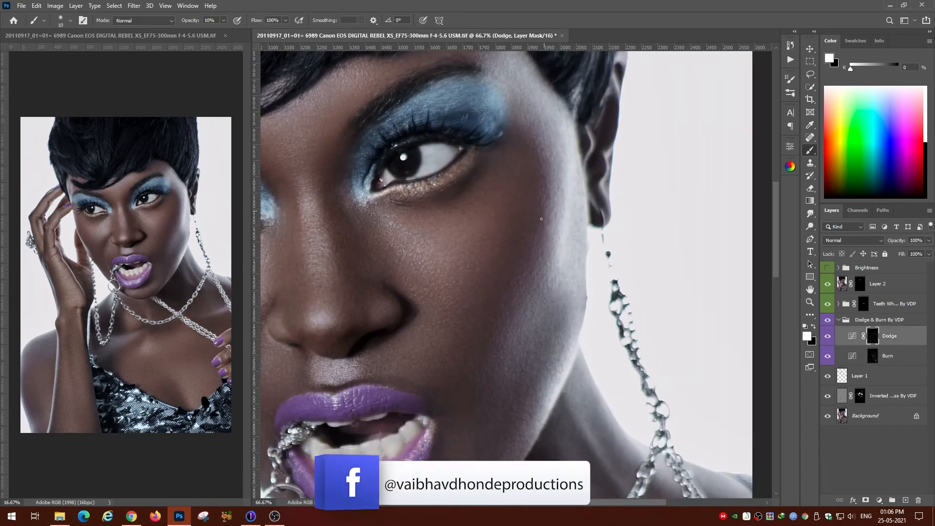
left_click(865, 360)
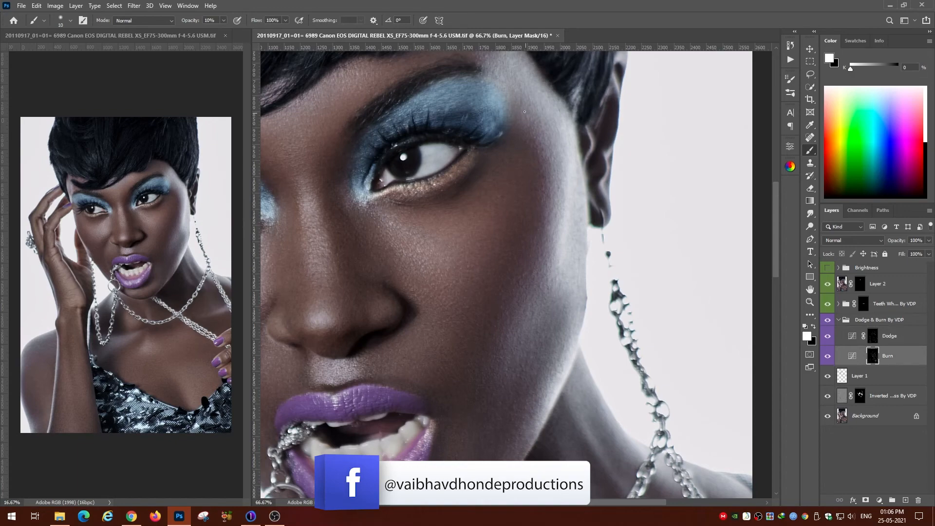
- Dodge and burn the skin on the opposite cheek and beside the nose with a 9–10 px brush
key("ctrl+minus")
key("ctrl+minus")
key("ctrl+minus")
key("ctrl+minus")
key("ctrl+plus")
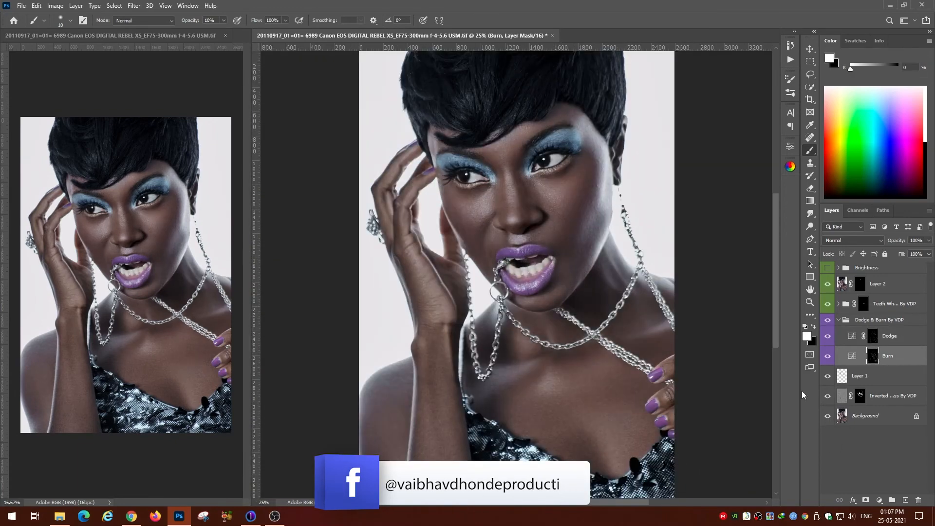
key("ctrl+plus")
key("ctrl+plus")
key("ctrl+plus")
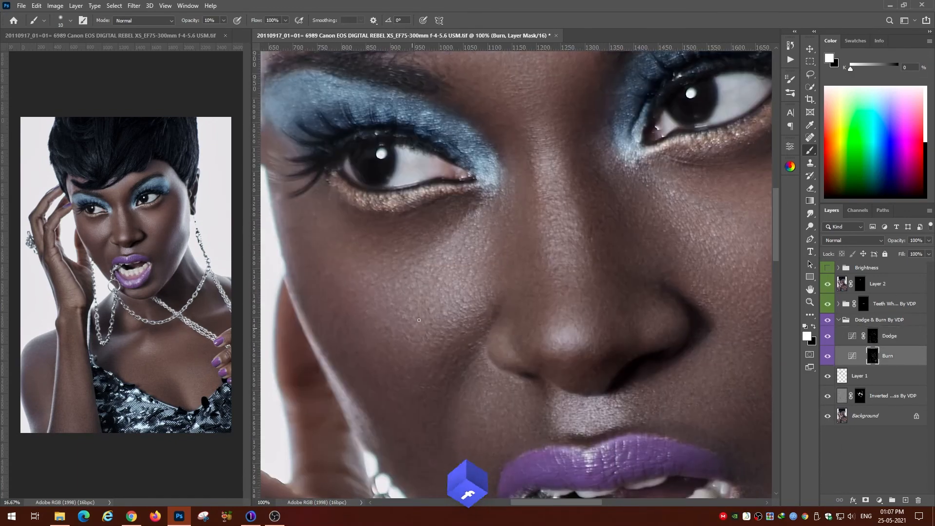
key("alt+bracketright")
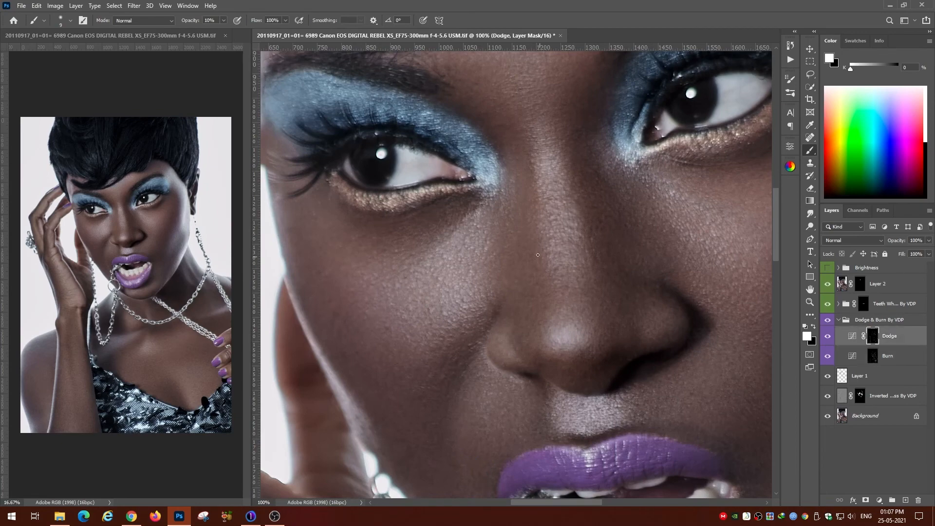
scroll(523, 200, "up", 3)
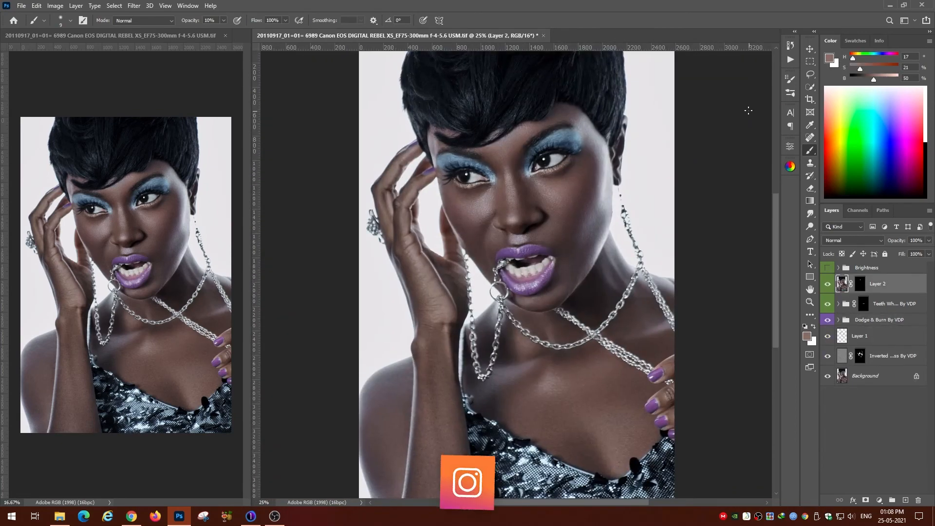
- Run the Sharpen By 2.0 VDP action above Layer 2 and adjust its Surface Blur to radius 15 pixels and threshold 45 levels
key("ctrl+plus")
left_click_drag(639, 336, 640, 333)
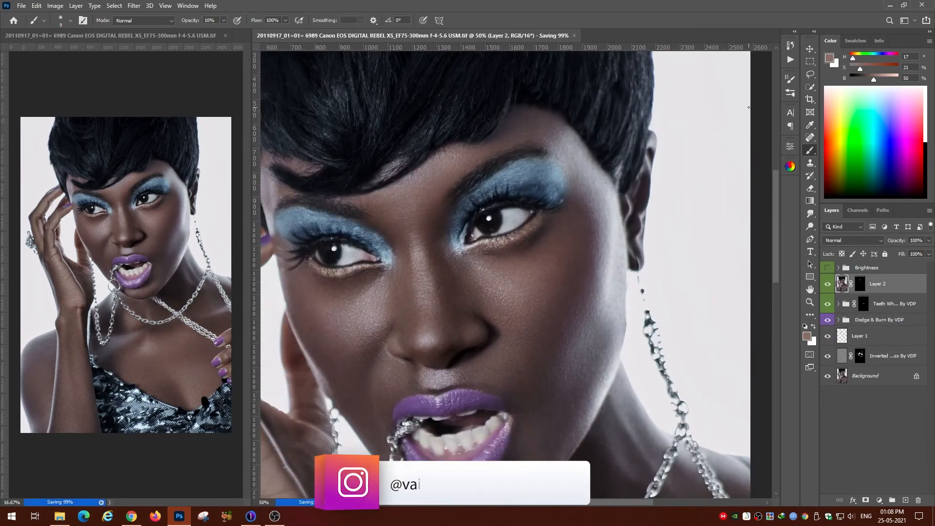
left_click(791, 59)
left_click(656, 250)
left_click(721, 417)
left_click_drag(453, 95, 735, 99)
left_click_drag(696, 253, 688, 255)
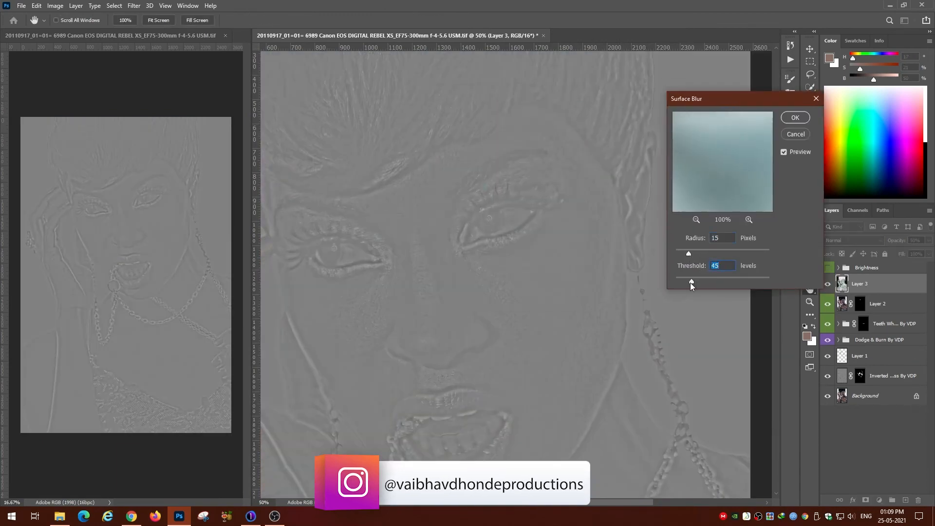
- Try Surface Blur radii of 10, 15 and 25 pixels with thresholds up to 50 levels
left_click_drag(689, 254, 684, 253)
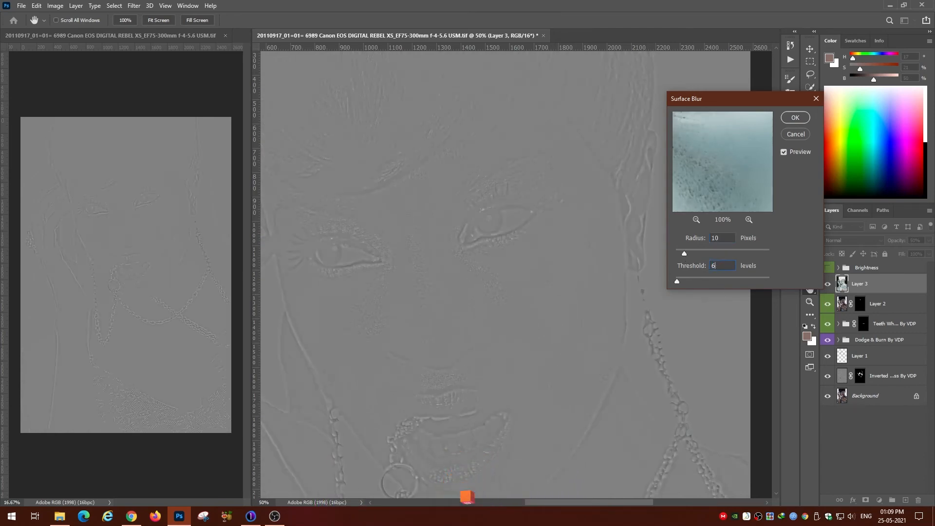
type("25")
double_click(721, 238)
type("15")
key("Tab")
type("50")
double_click(721, 238)
type("25")
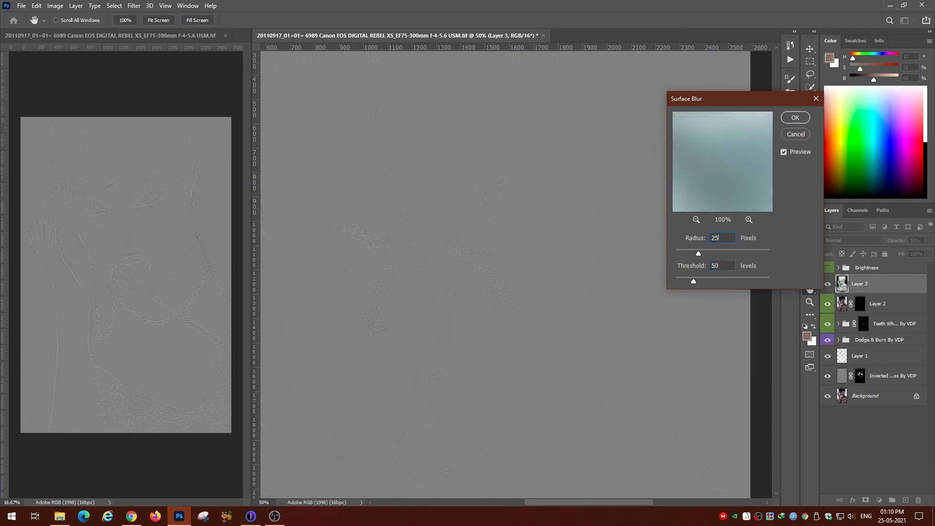
- Set the Surface Blur to radius 15 pixels and threshold 40 levels and apply it to finish the sharpening action
key("BackSpace")
key("BackSpace")
type("15")
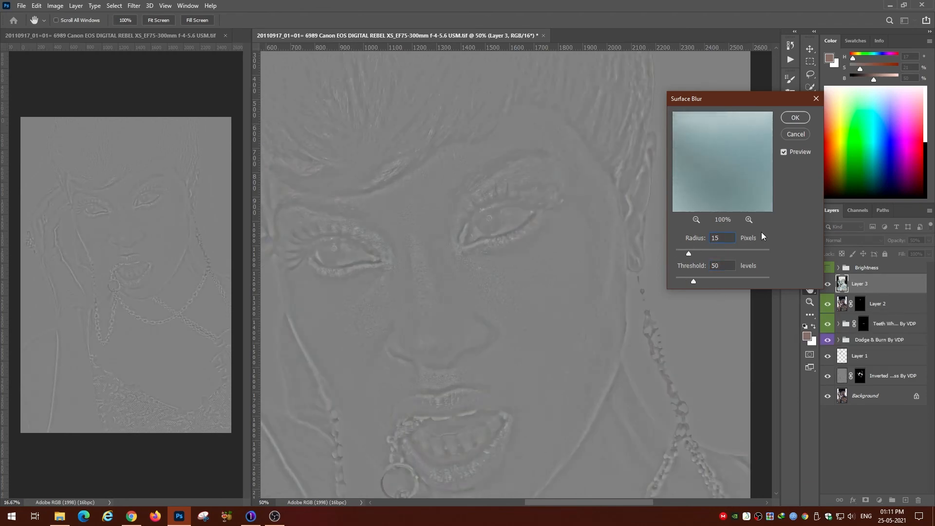
key("Tab")
type("40")
key("Return")
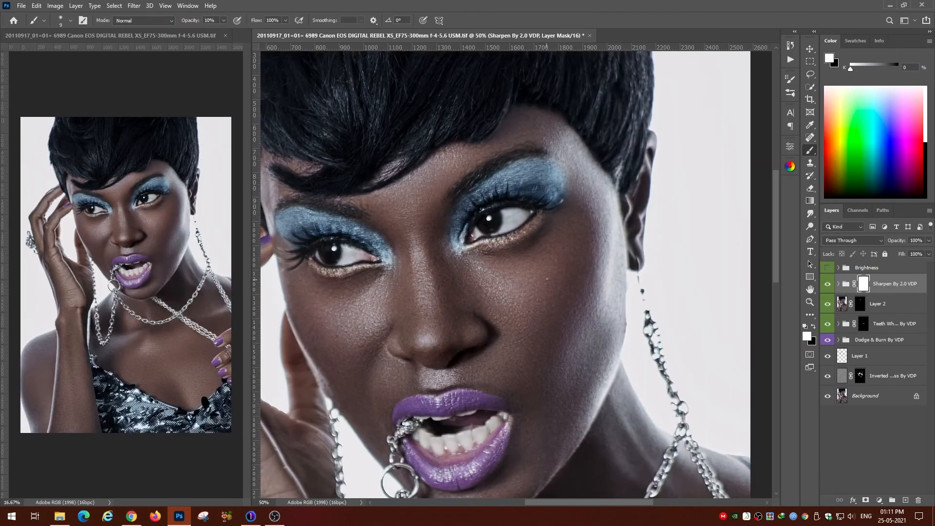
- Set the Add More Sharpness adjustment in the Sharpen By 2.0 VDP group to about 9% opacity and collapse the group
key("ctrl+plus")
key("ctrl+minus")
key("ctrl+plus")
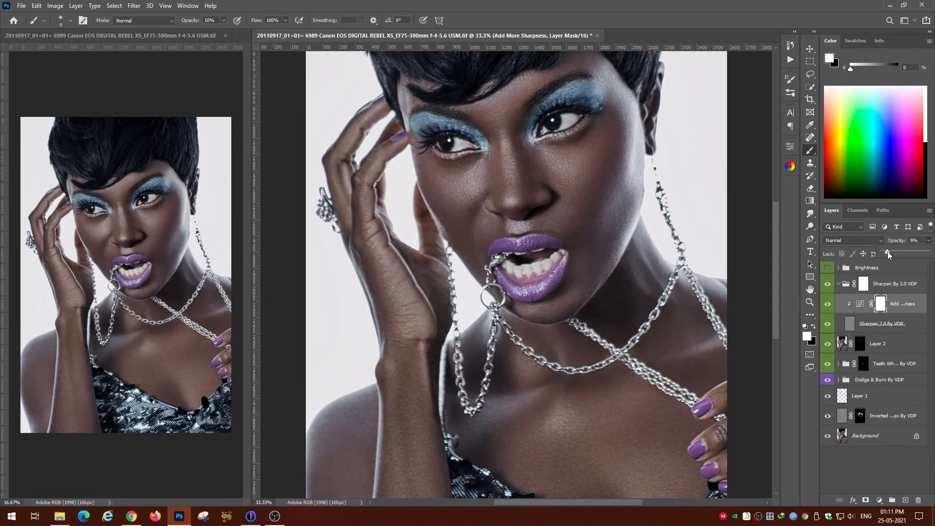
left_click(839, 283)
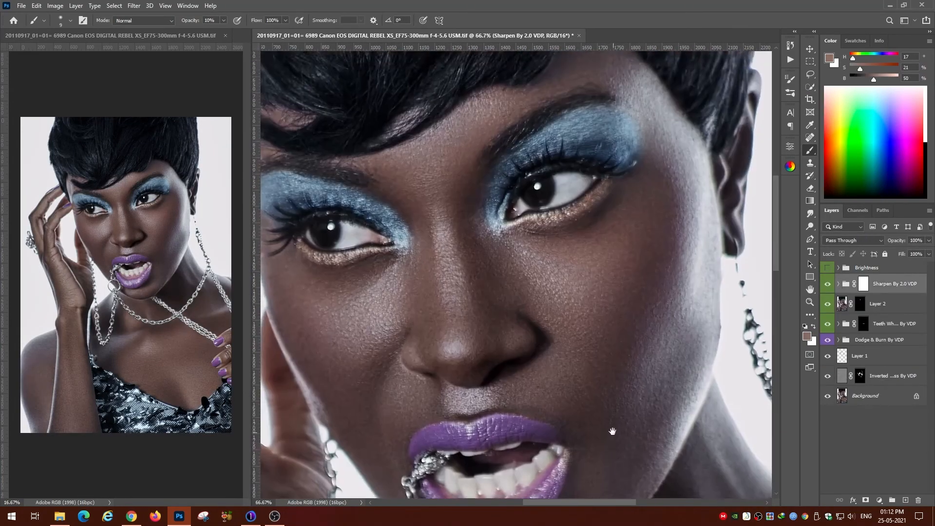
- Invert the Sharpen By 2.0 VDP group's mask and paint sharpening back over the facial features with a 150 px brush at 40% opacity
left_click_drag(612, 431, 610, 461)
left_click(863, 283)
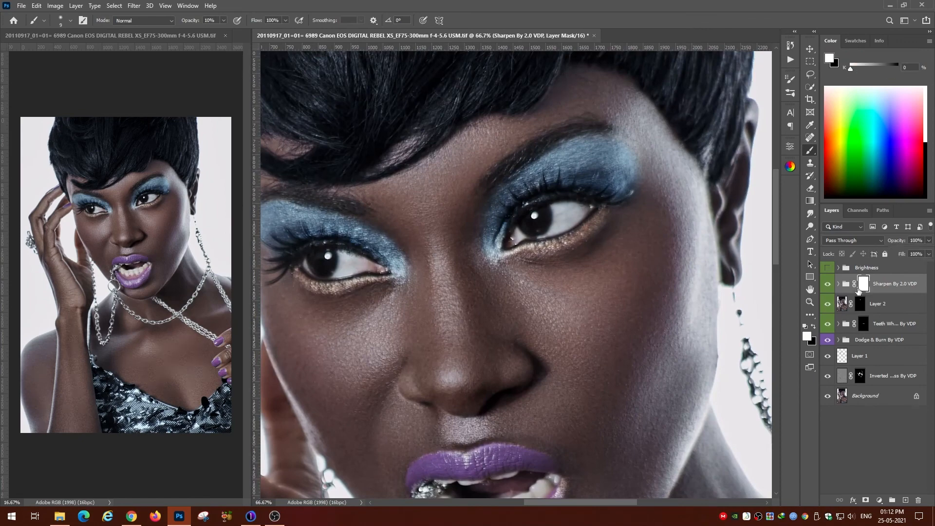
key("ctrl+i")
left_click(791, 93)
left_click(791, 93)
key("4")
key("bracketright")
key("bracketright")
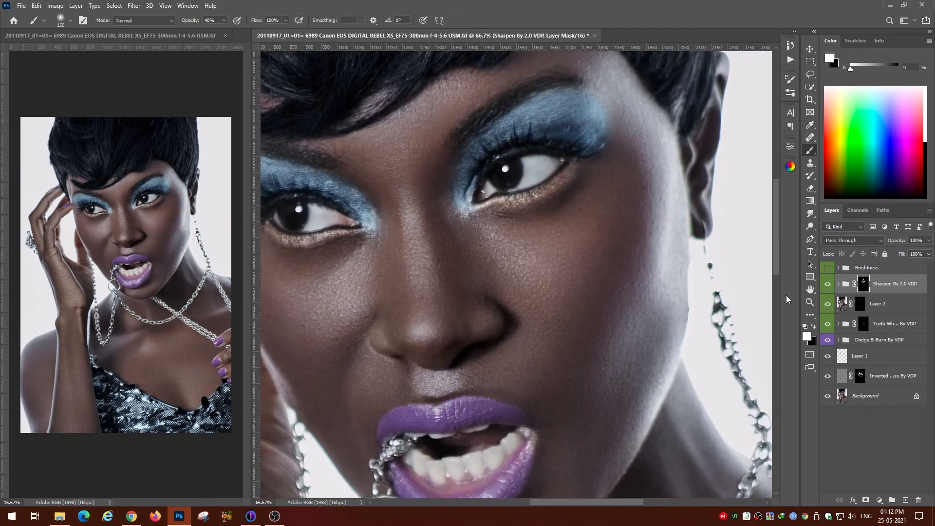
- Compare the face with and without sharpening and reveal the sharpening on the hair with a 400 px brush at 50% opacity
left_click(827, 284)
left_click(828, 284)
key("3")
key("bracketleft")
key("bracketleft")
key("bracketleft")
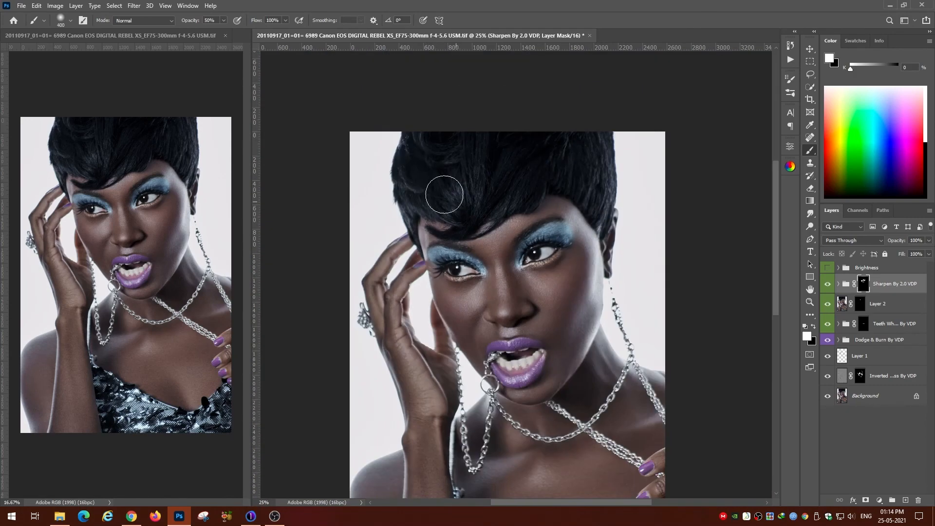
scroll(470, 205, "down", 3)
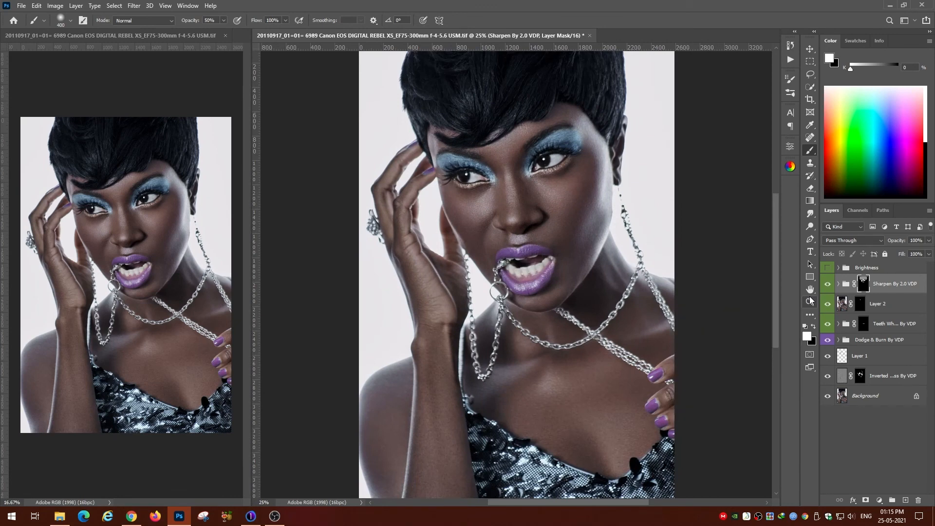
scroll(597, 167, "down", 1)
scroll(597, 167, "right", 1)
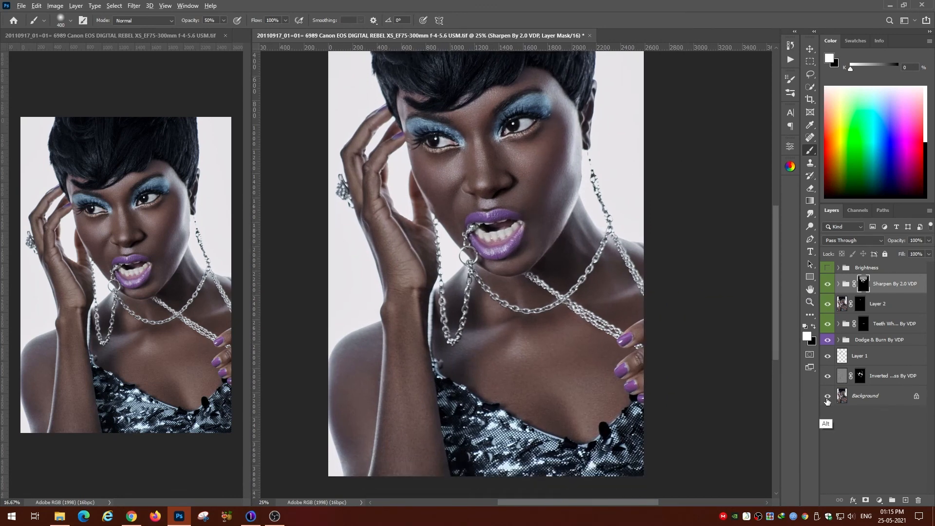
- Paint black on the Sharpen mask along the forehead hairline with an 80 px brush at 30% opacity
key("ctrl+plus")
key("ctrl+plus")
left_click_drag(702, 109, 621, 266)
key("x")
key("bracketleft")
key("bracketleft")
key("bracketleft")
key("bracketleft")
key("bracketleft")
key("bracketleft")
key("bracketleft")
key("bracketleft")
key("bracketleft")
key("3")
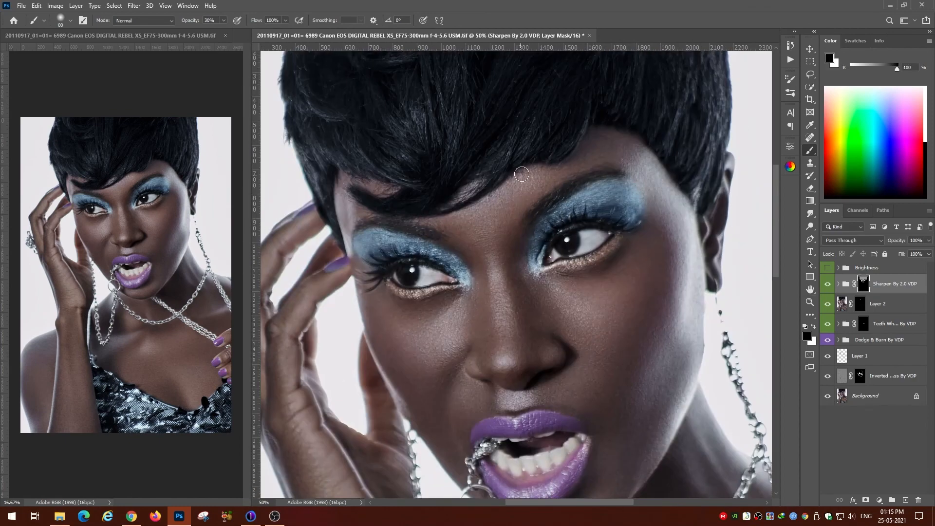
scroll(524, 190, "down", 5)
key("ctrl+minus")
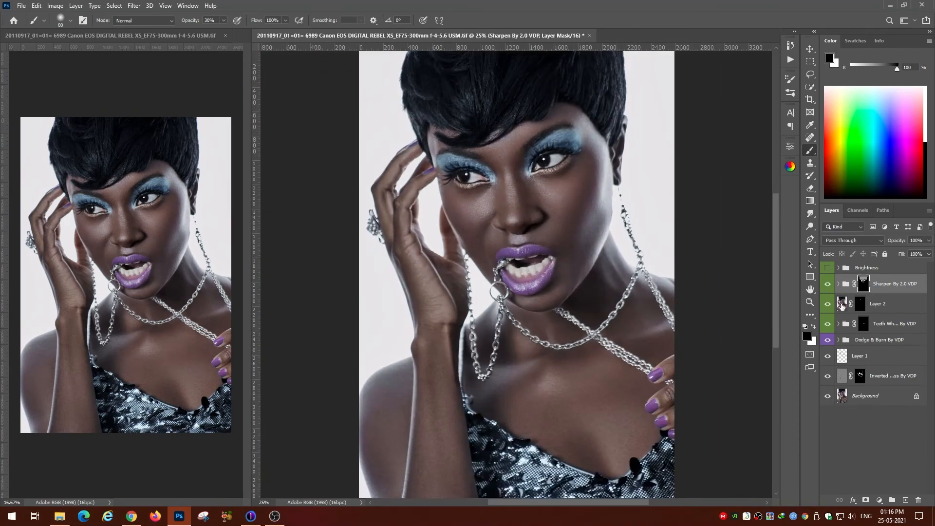
- Activate the Dodge mask in the Dodge & Burn group and choose the D&B Opacity brush with white paint
left_click(838, 339)
left_click(889, 355)
key("F5")
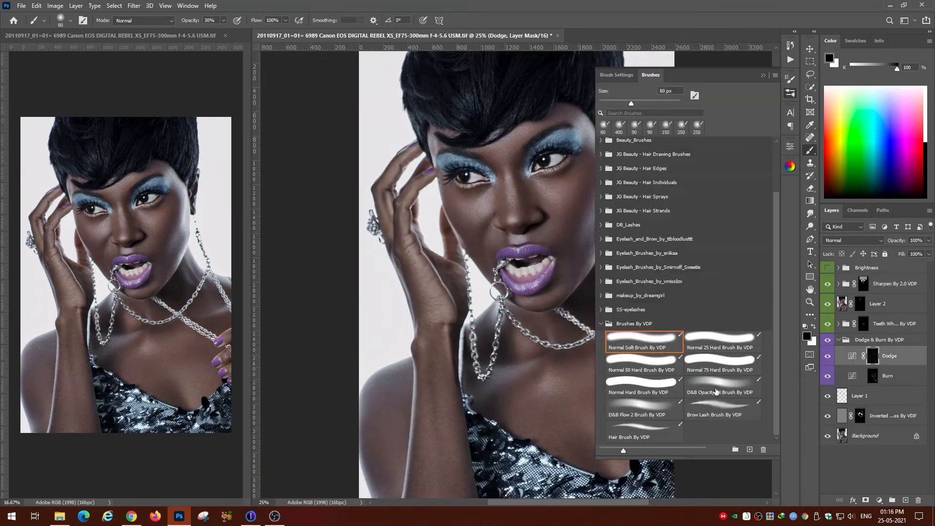
left_click(717, 391)
key("F5")
key("ctrl+plus")
key("ctrl+plus")
left_click_drag(750, 229, 633, 323)
key("x")
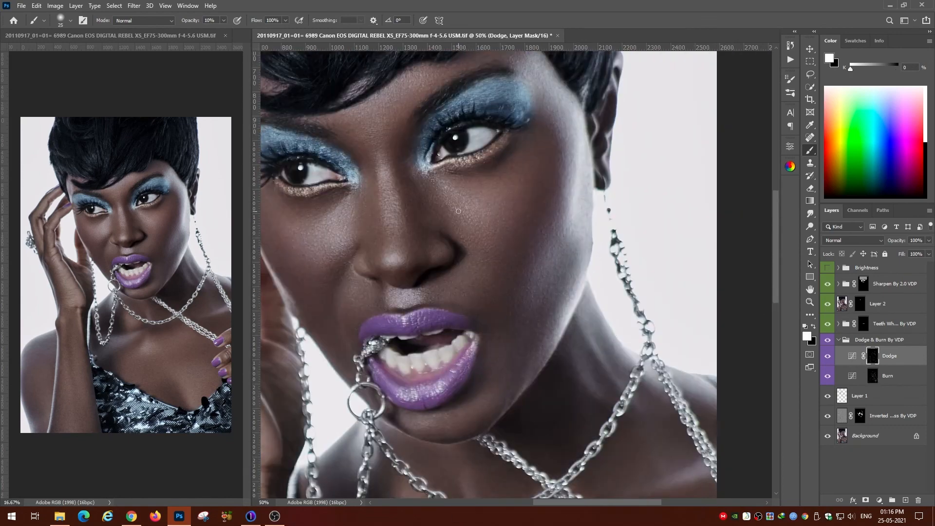
- Dodge and burn the cheek below the eye, reducing the brush to 10 px
key("alt+bracketleft")
key("bracketleft")
key("alt+bracketright")
key("bracketleft")
key("ctrl+plus")
key("alt+bracketleft")
key("bracketleft")
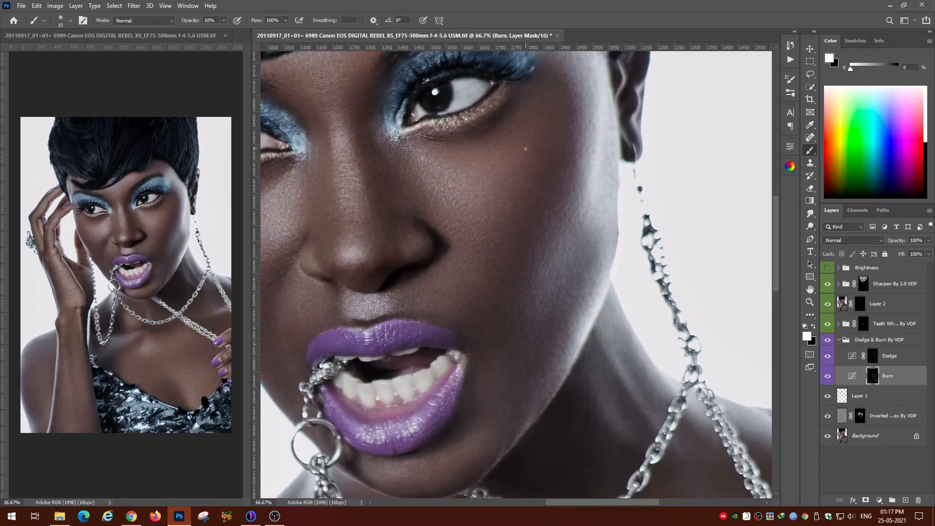
- Even the outer cheek and the temple near the ear on the Dodge and Burn masks with a fine 9–15 px brush
key("alt+bracketright")
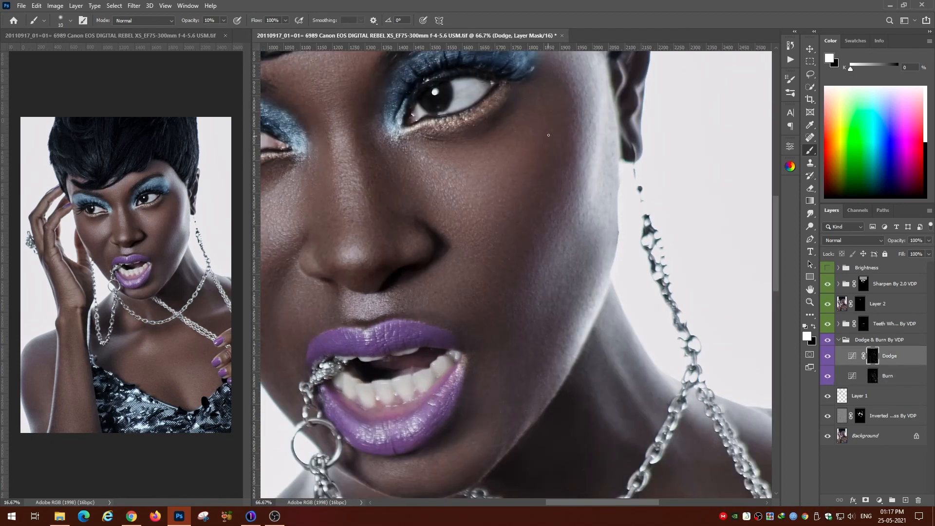
key("bracketleft")
key("bracketleft")
key("alt+bracketleft")
key("alt+bracketright")
left_click_drag(595, 142, 568, 253)
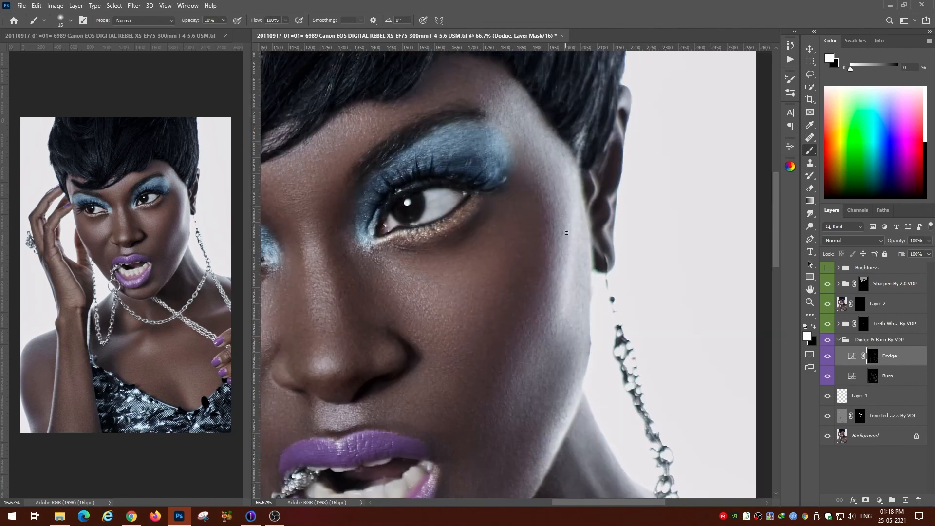
key("alt+bracketleft")
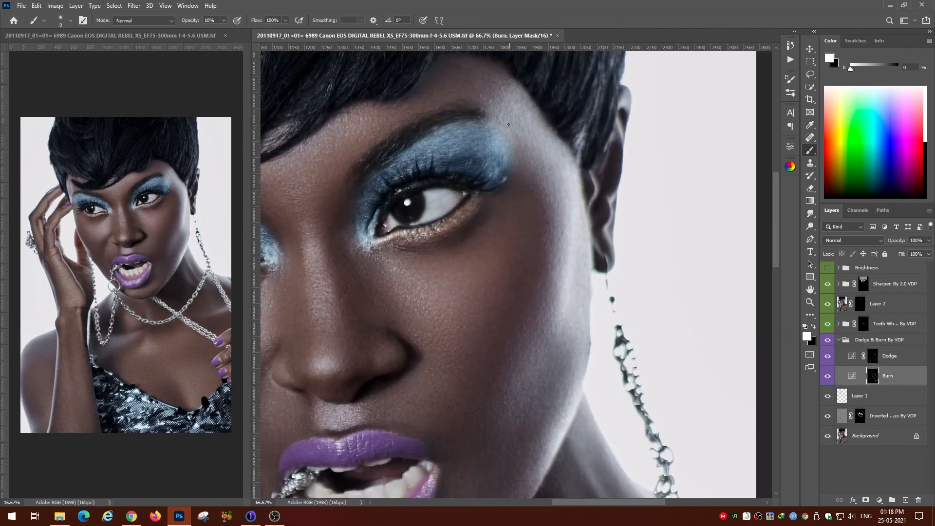
- Dodge and burn the skin beneath the outer eye corner and around the eye with a 9–10 px brush
left_click_drag(397, 156, 477, 107)
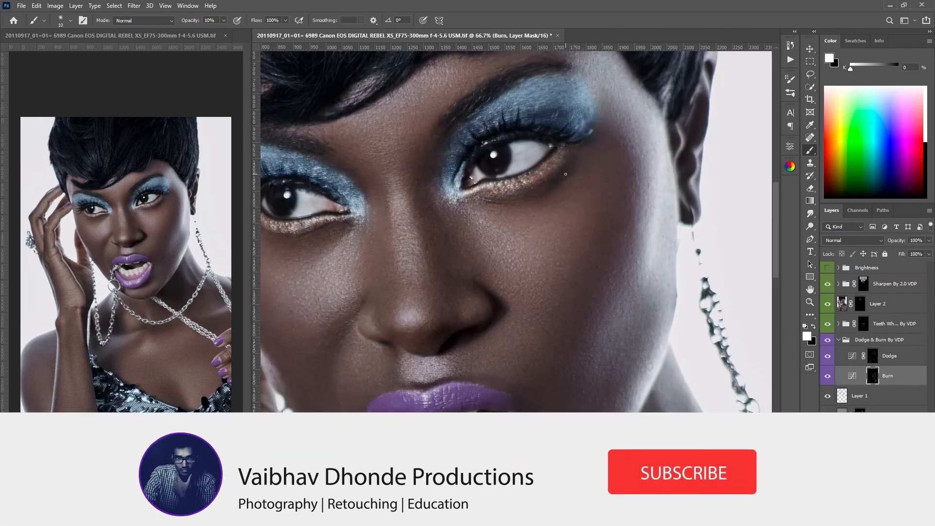
scroll(478, 106, "up", 1)
key("alt+bracketright")
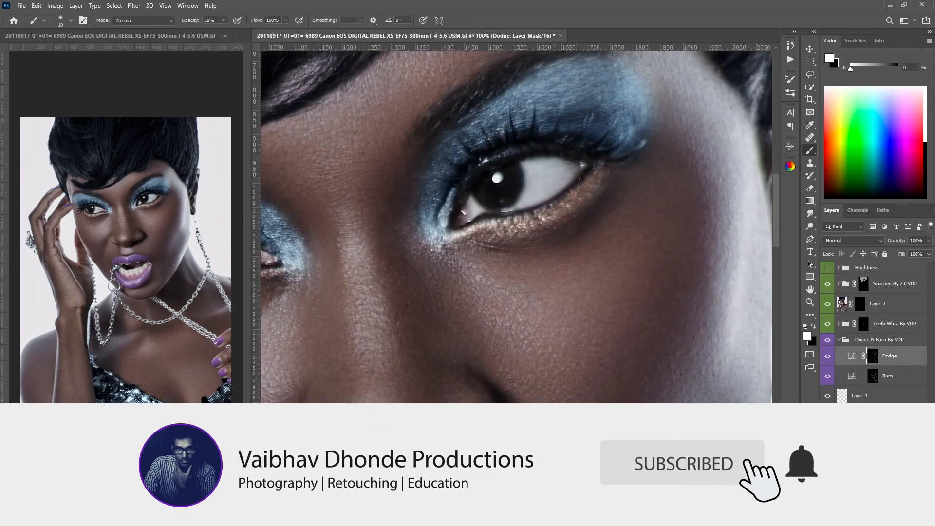
key("alt+bracketleft")
key("bracketleft")
key("alt+bracketright")
left_click_drag(312, 233, 573, 212)
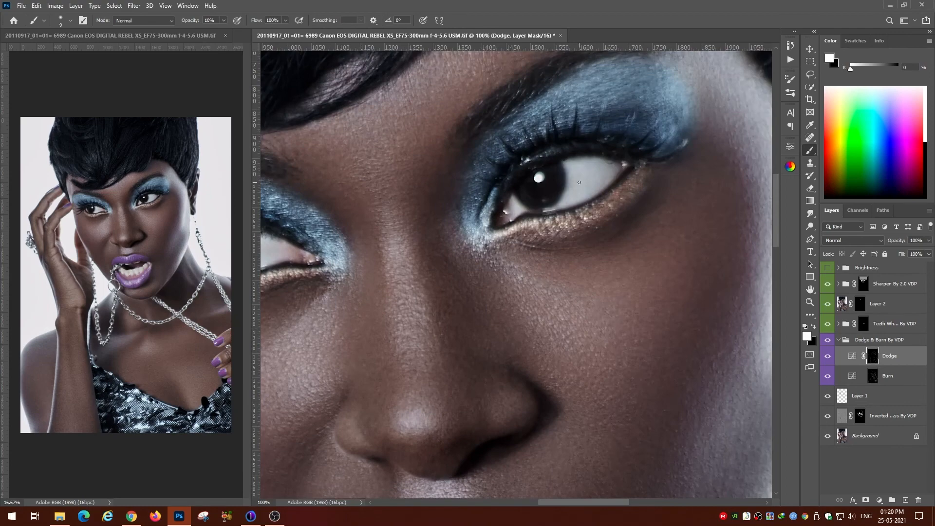
- Even out the white of the eye on the Dodge and Burn masks at high magnification with a 6 px brush
left_click_drag(579, 182, 622, 185)
key("ctrl+minus")
key("ctrl+minus")
key("ctrl+plus")
key("ctrl+plus")
key("ctrl+plus")
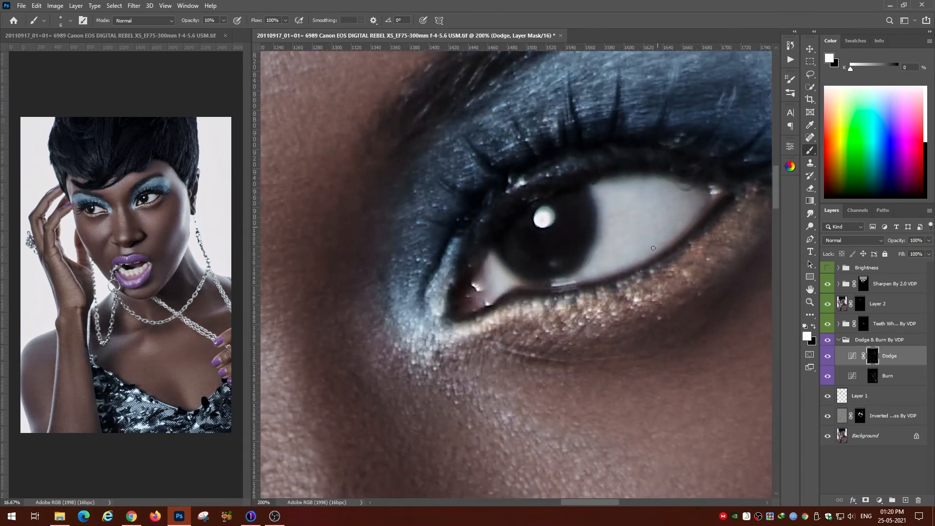
left_click(872, 376)
- Close the second comparison window of the portrait and save the document with the Dodge & Burn group collapsed
key("ctrl+minus")
key("ctrl+minus")
key("ctrl+minus")
key("ctrl+minus")
key("ctrl+minus")
left_click(839, 340)
left_click(225, 36)
left_click(837, 420)
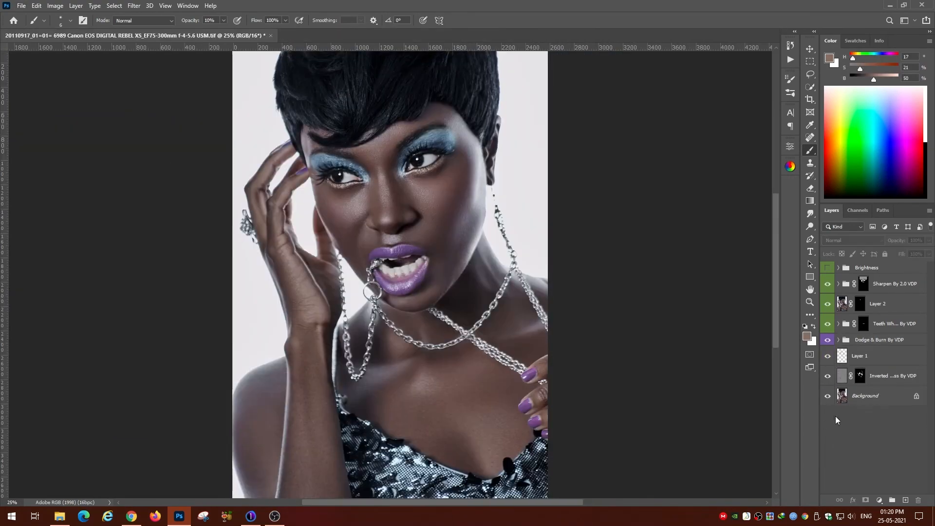
key("ctrl+s")
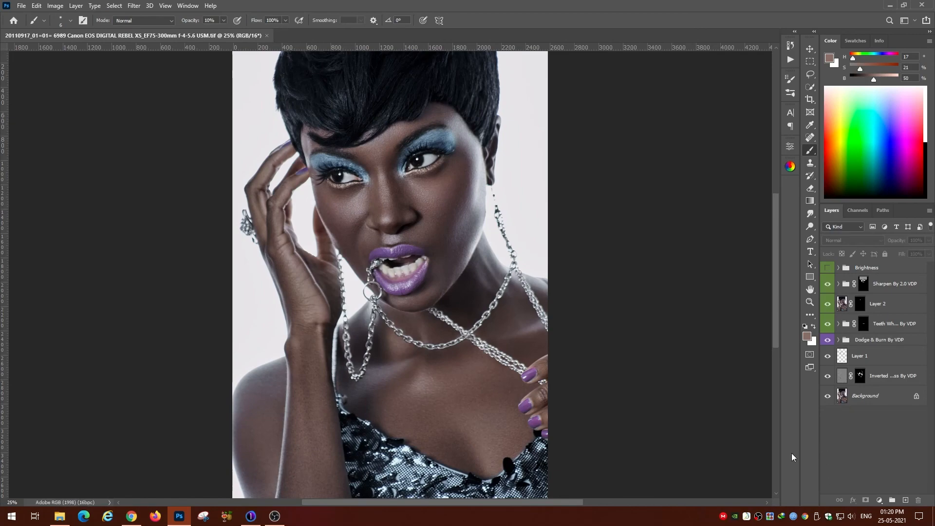